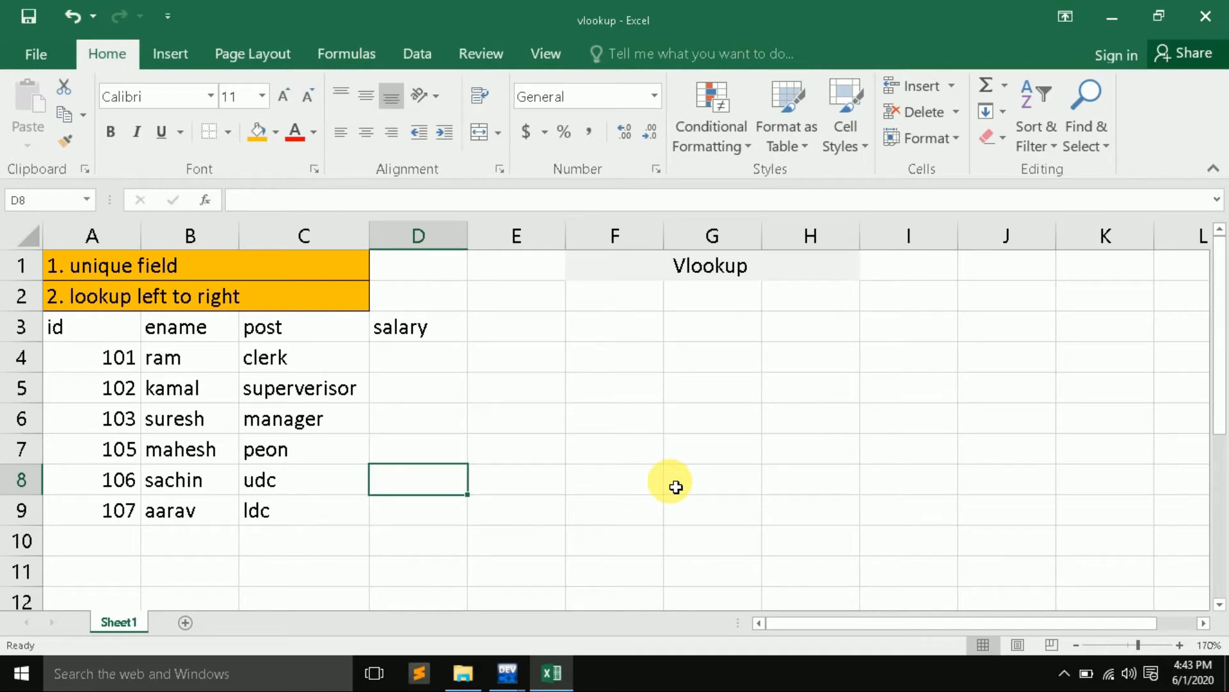
Fill the salary cells D4:D9 with random numbers using =RANDBETWEEN(1000,100000).
click(413, 357)
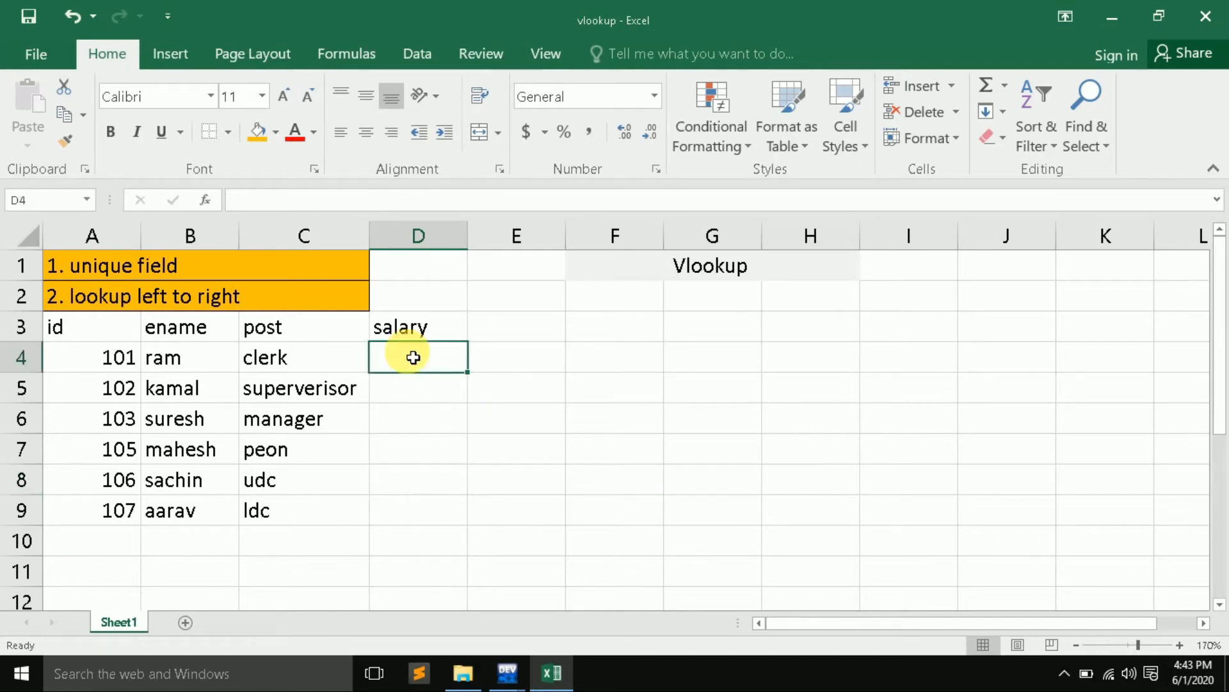
key(shift+Down)
key(shift+Down)
key(shift+Down)
key(shift+Down)
key(shift+Down)
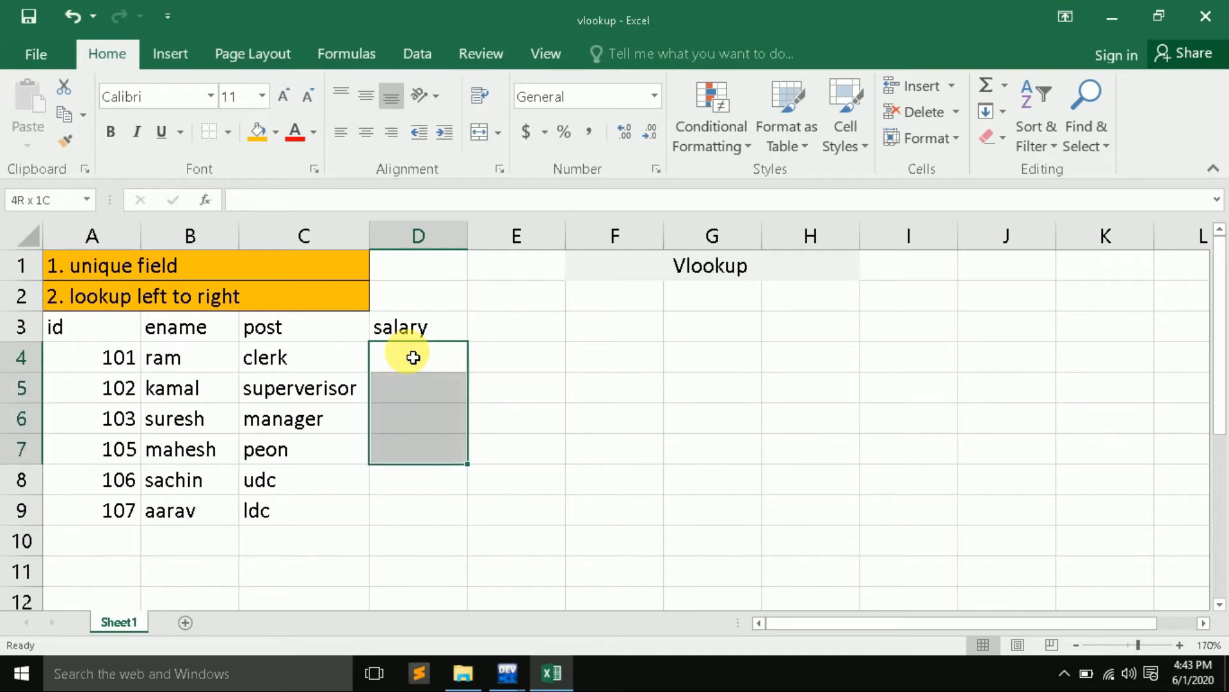
text(=)
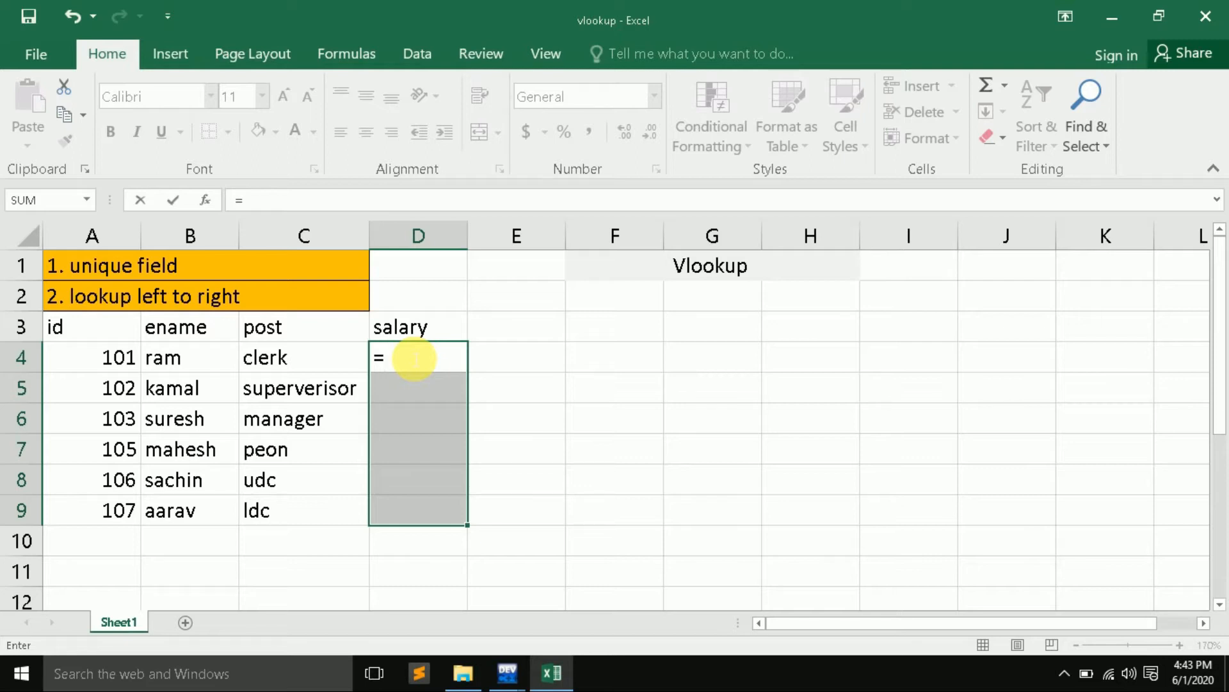
text(rand)
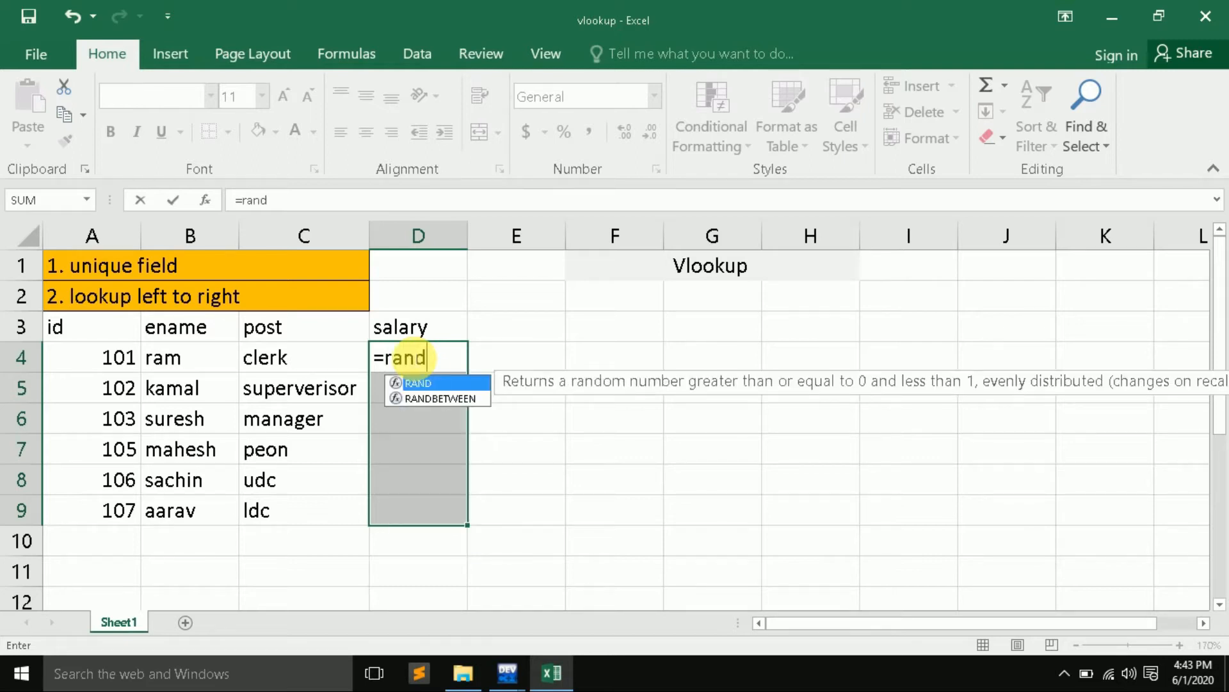
key(Down)
key(Escape)
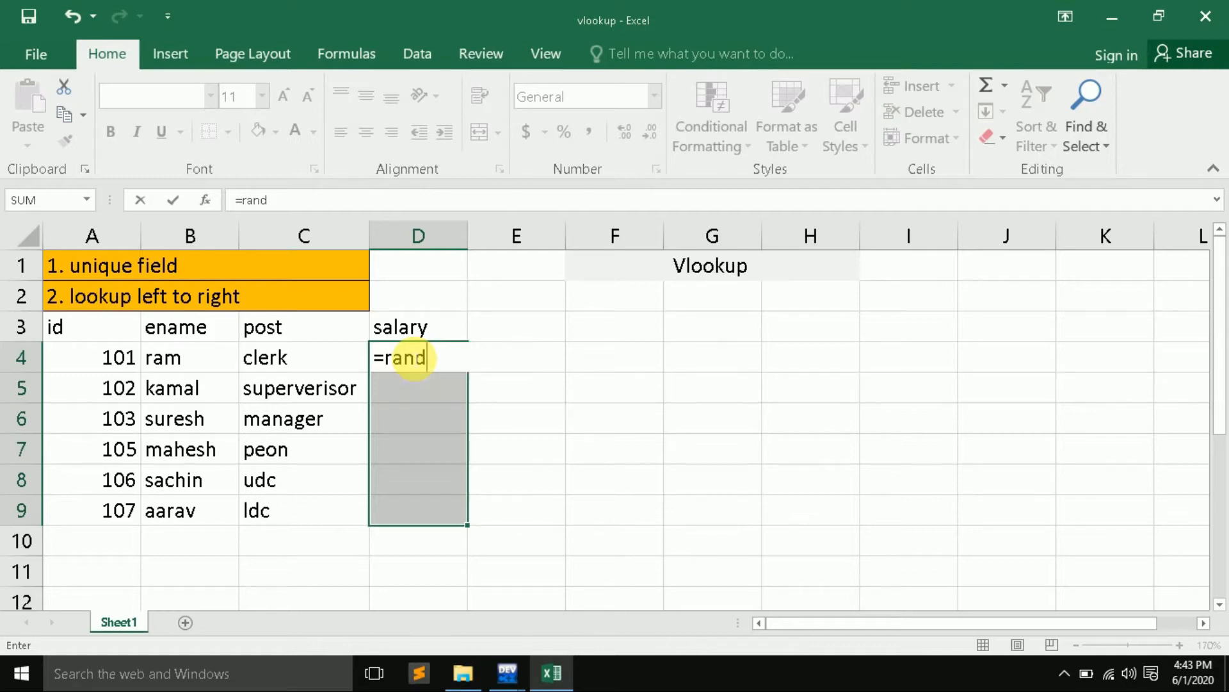
key(Tab)
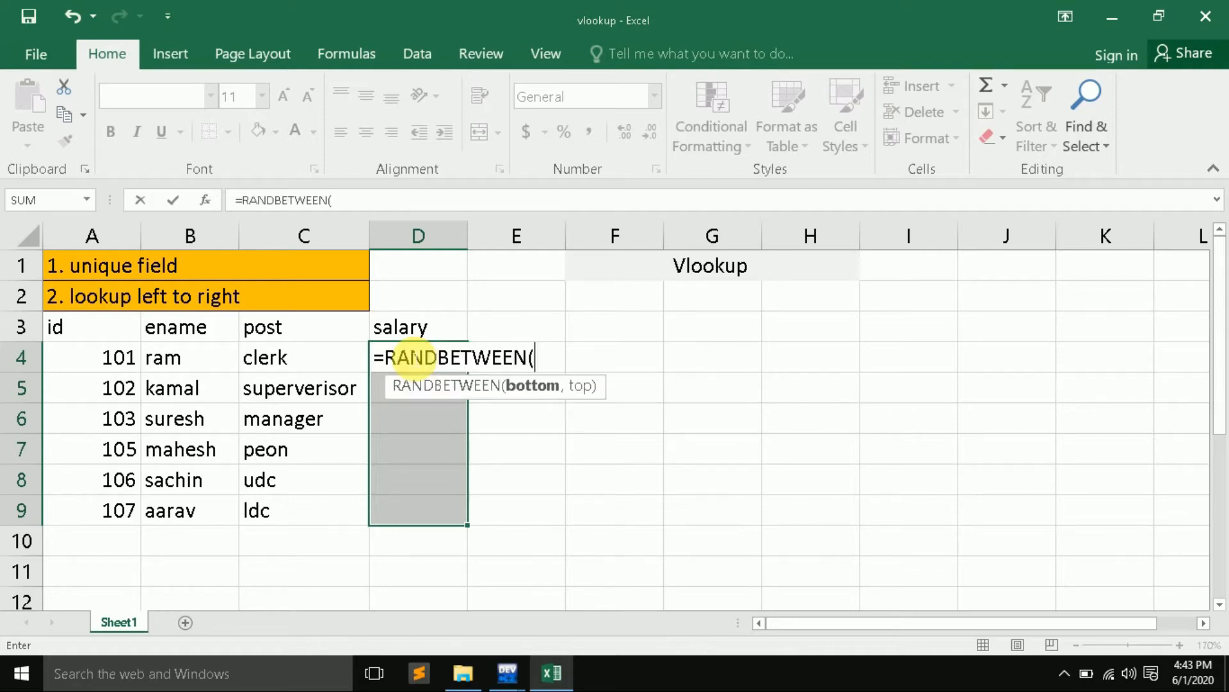
text(1000,10000)
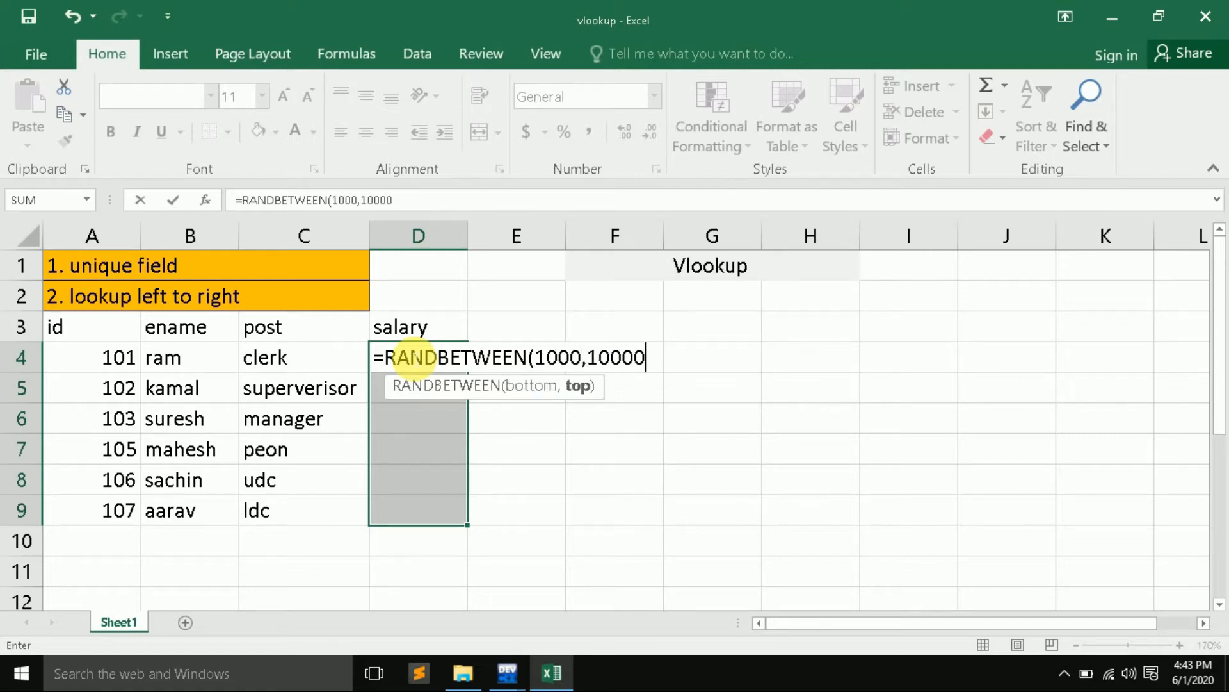
text(0))
key(ctrl+Return)
Replace the random-number formulas in D4:D9 with their static values by copying and pasting values in place.
key(ctrl+c)
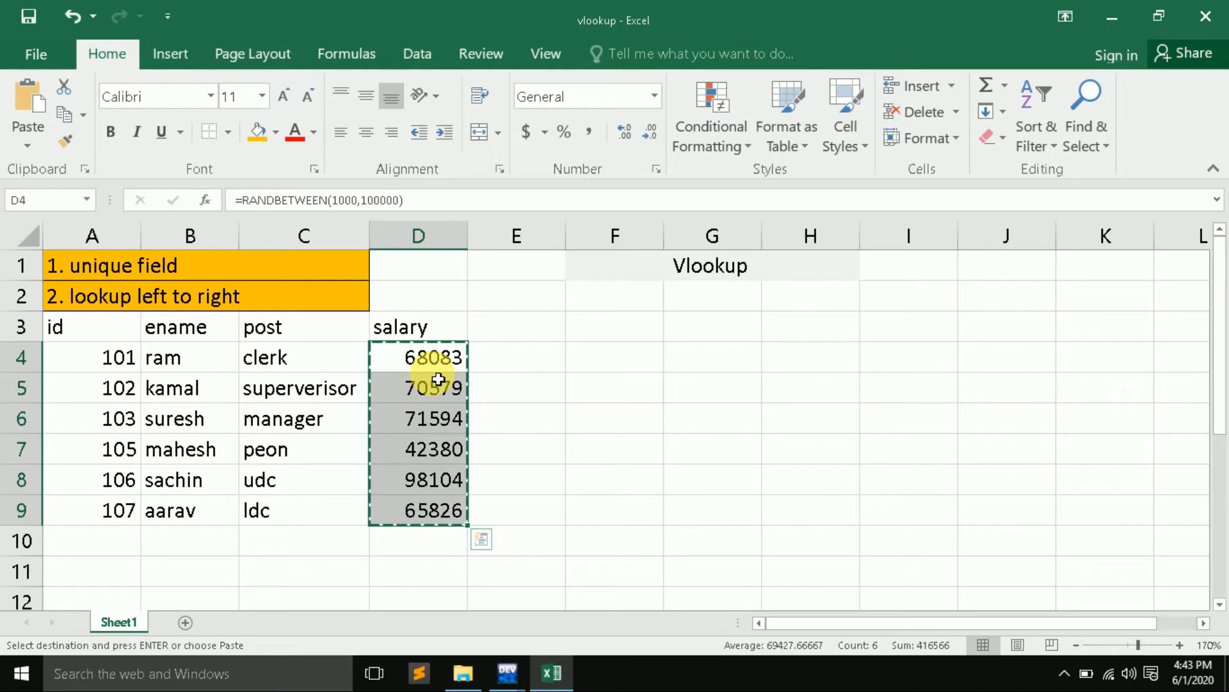
key(alt)
key(h)
key(v)
key(v)
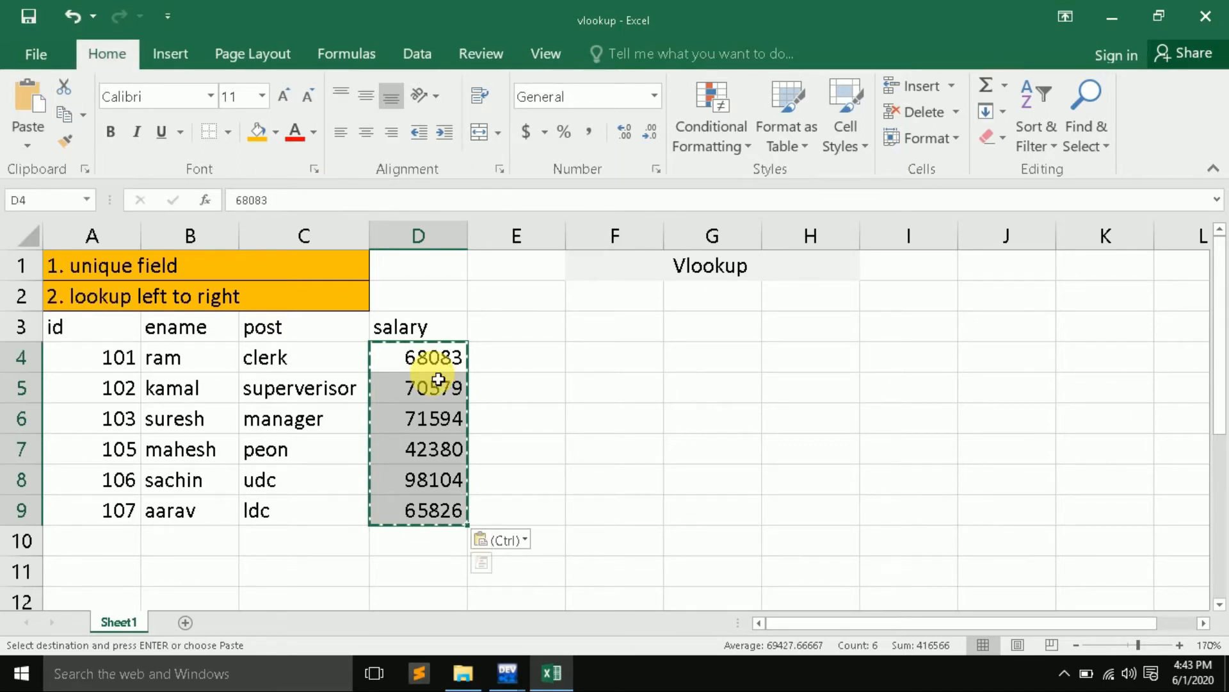
key(Escape)
Enter the note alt+h+v+v in cell C11.
click(294, 573)
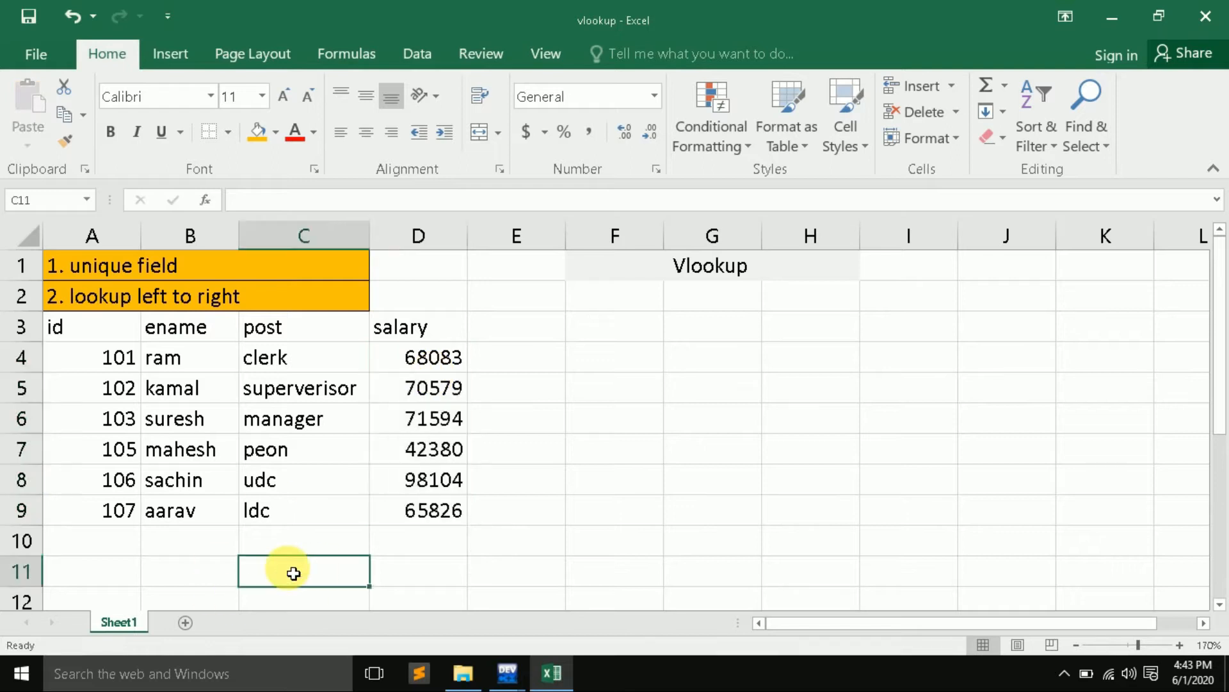
text(alt)
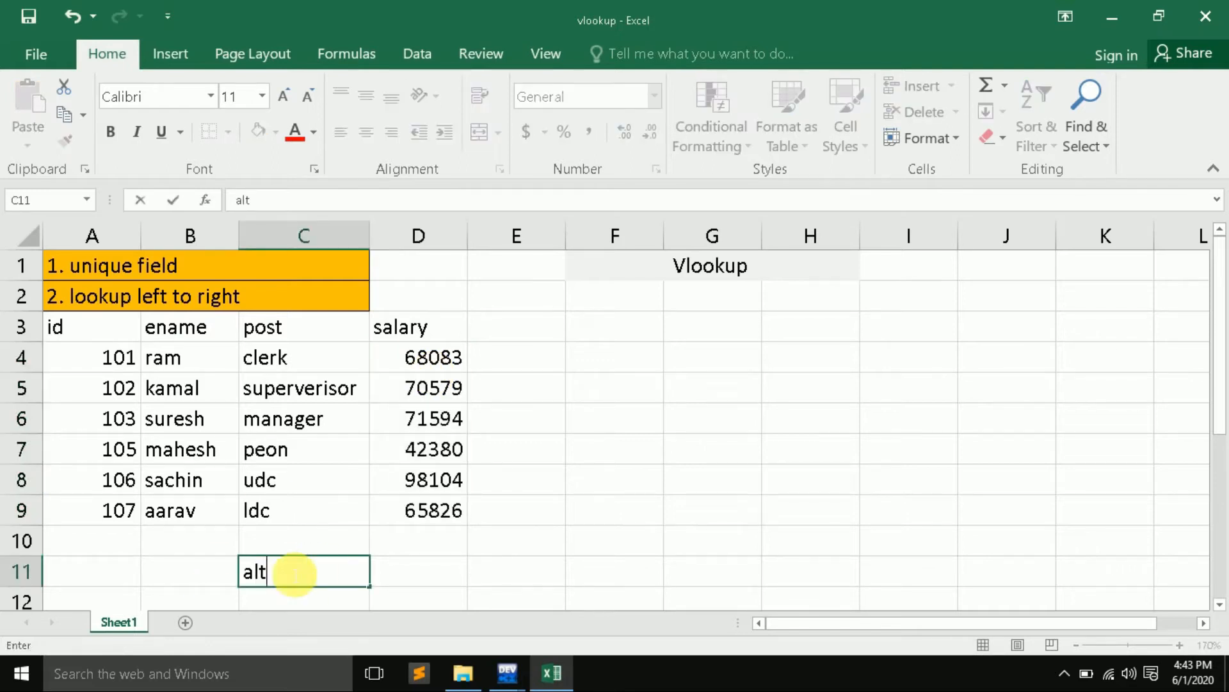
text(+h+v+v)
click(429, 545)
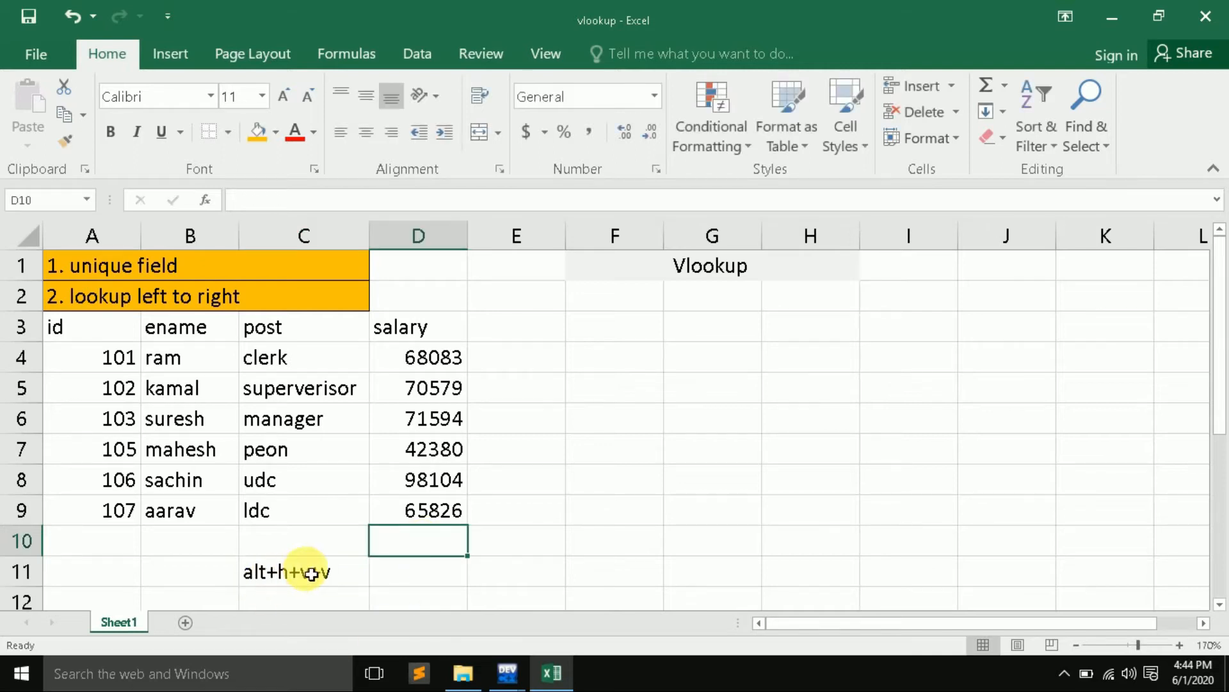
Shade the note cell C11 with a light gray fill.
click(314, 569)
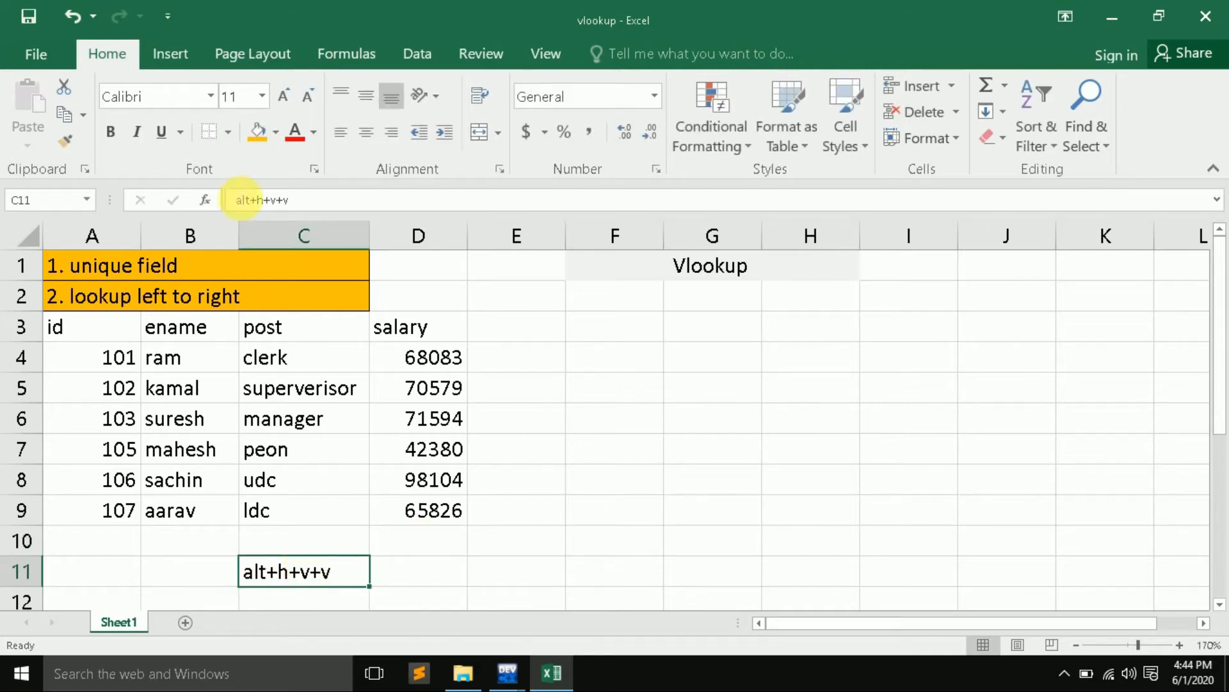
click(275, 132)
click(260, 200)
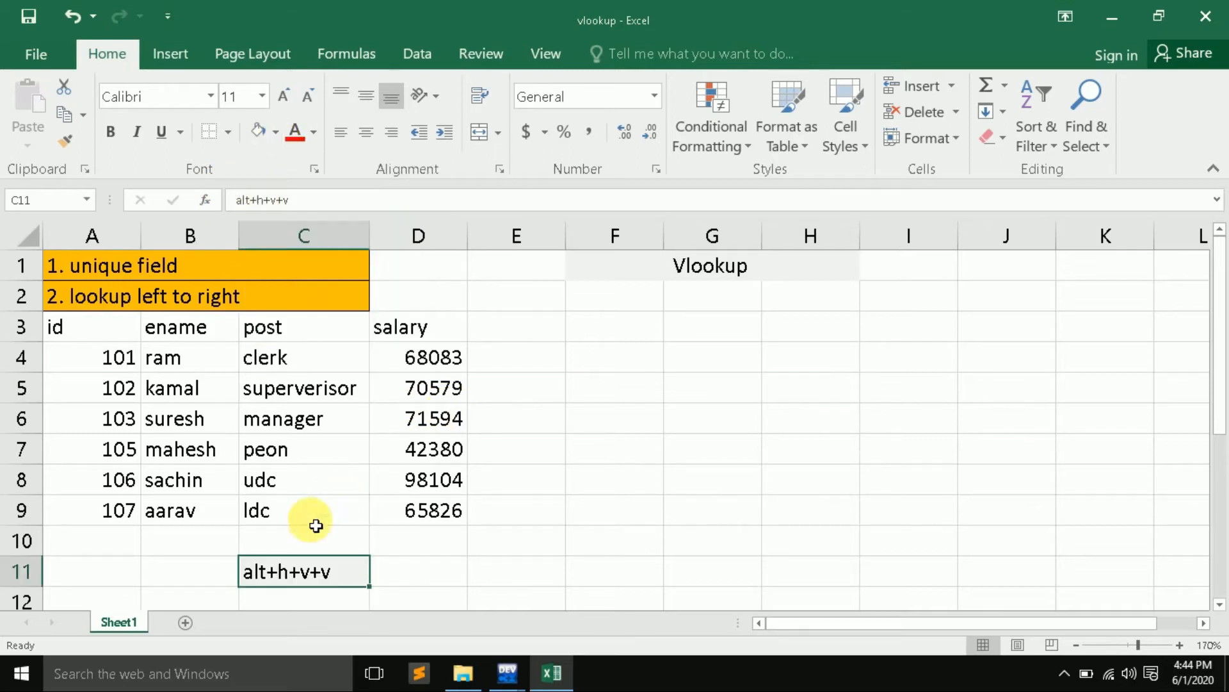
click(276, 133)
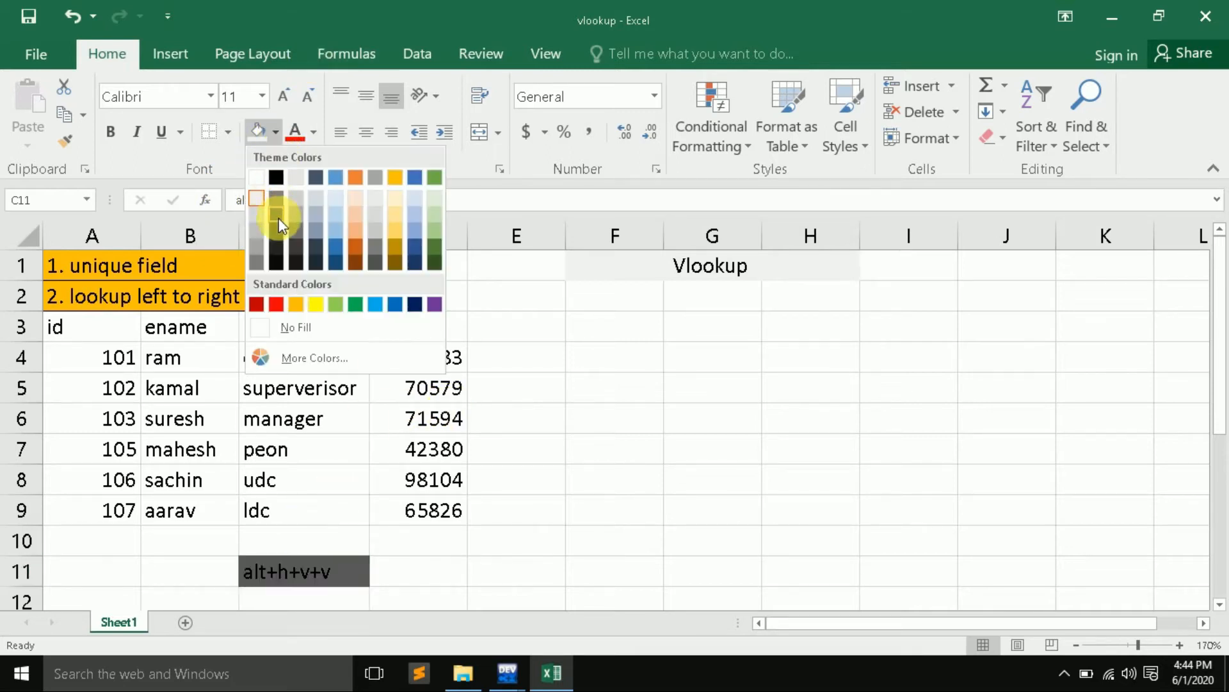
click(261, 220)
click(578, 370)
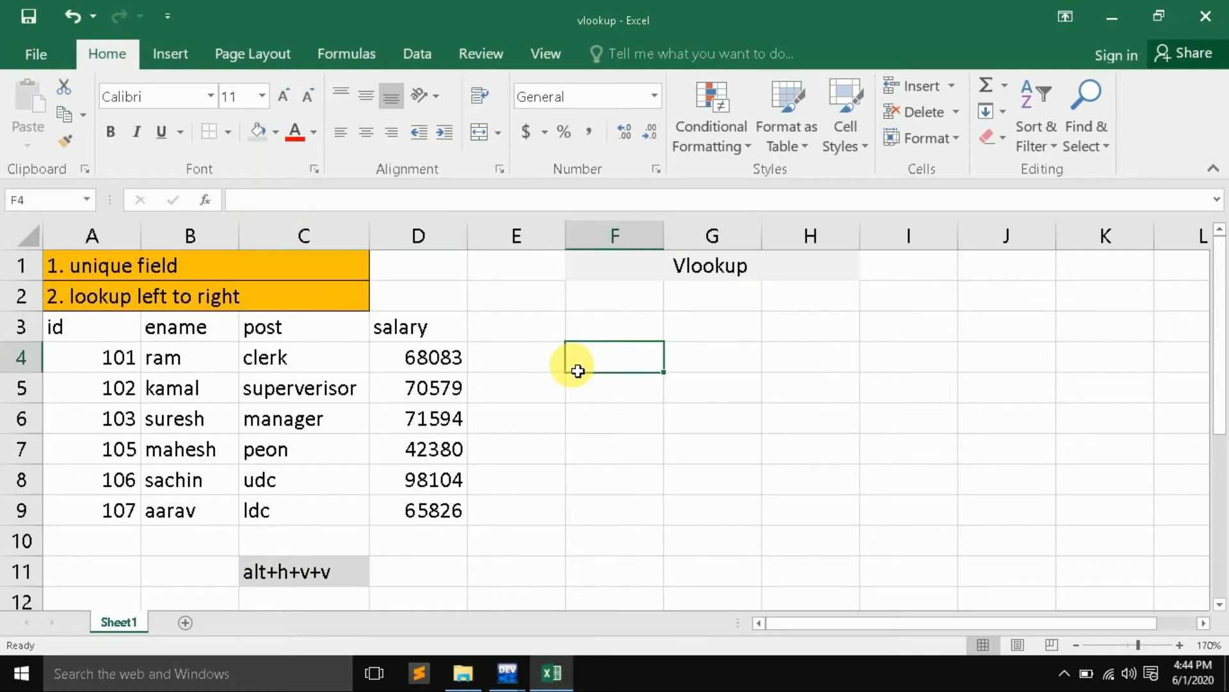
Copy the id, ename, post and salary headers from A3:D3 to the range starting at G3.
drag(61, 327, 425, 326)
key(ctrl+c)
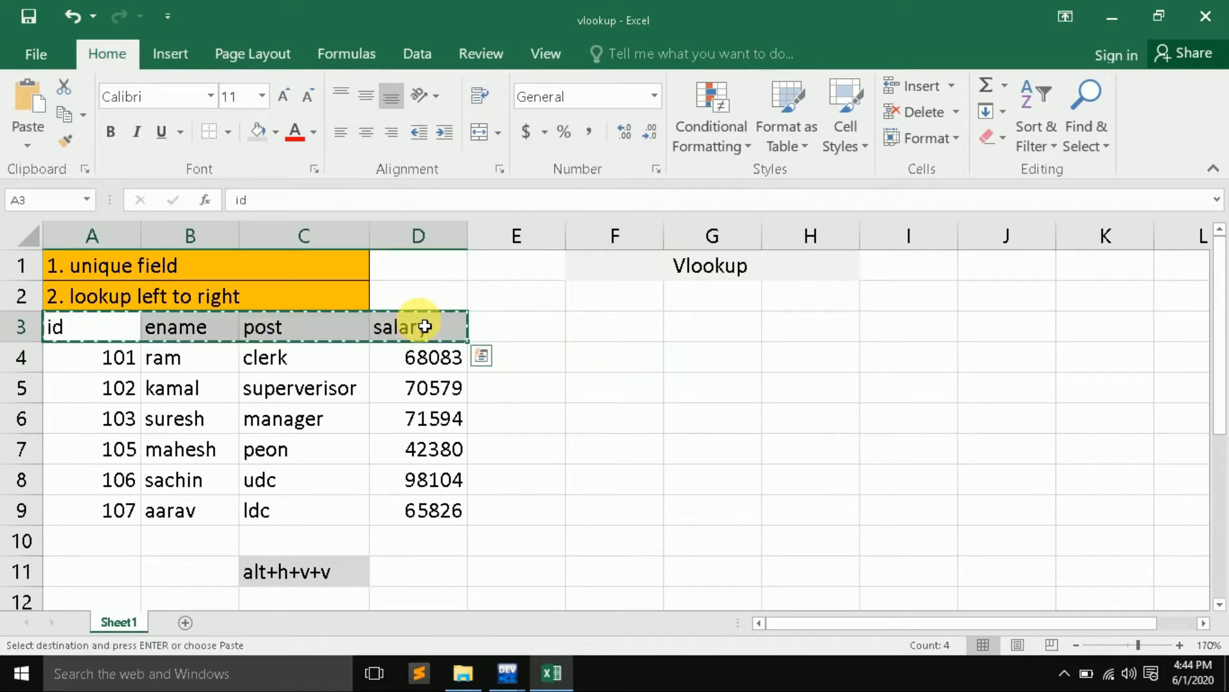
click(715, 330)
key(ctrl+v)
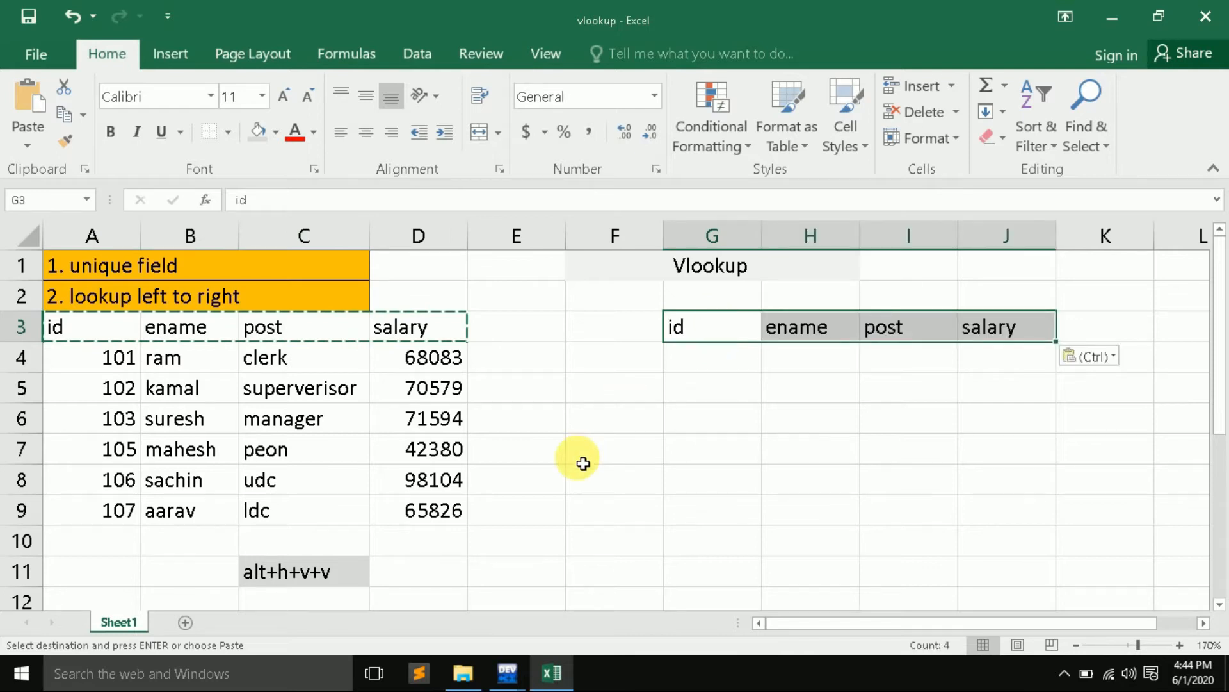
key(Escape)
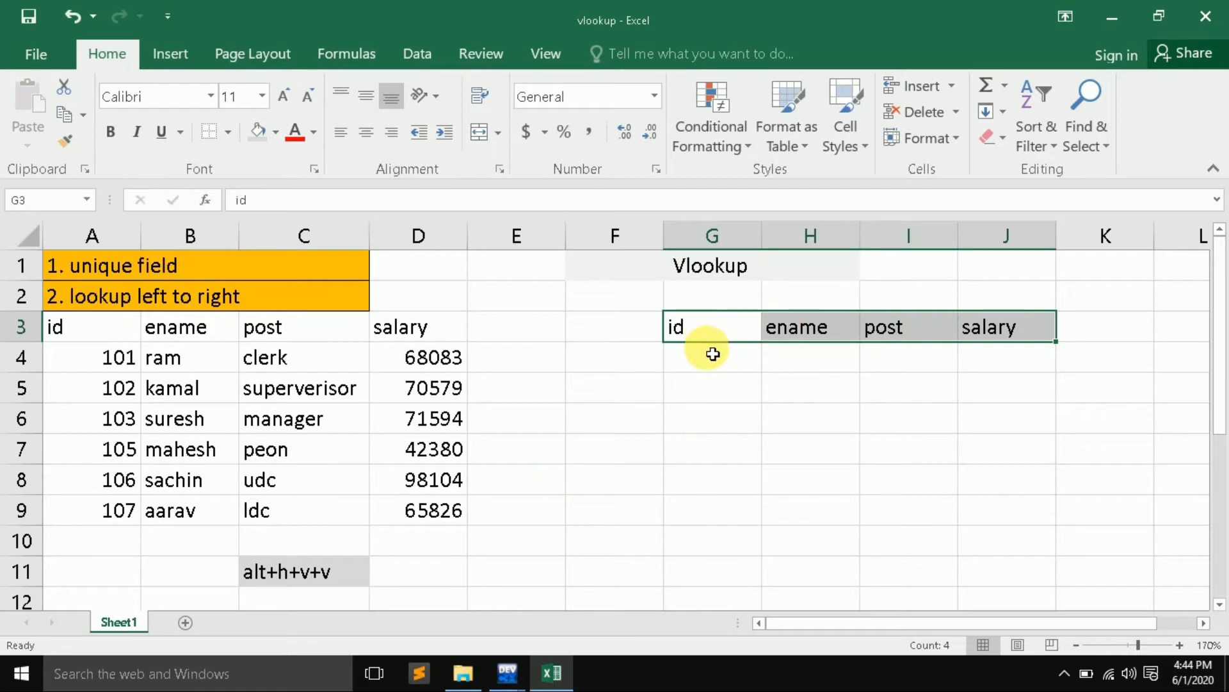
Enter the ids 104, 106, 101 and 103 in cells G4:G7 under the copied id header.
click(711, 387)
click(698, 366)
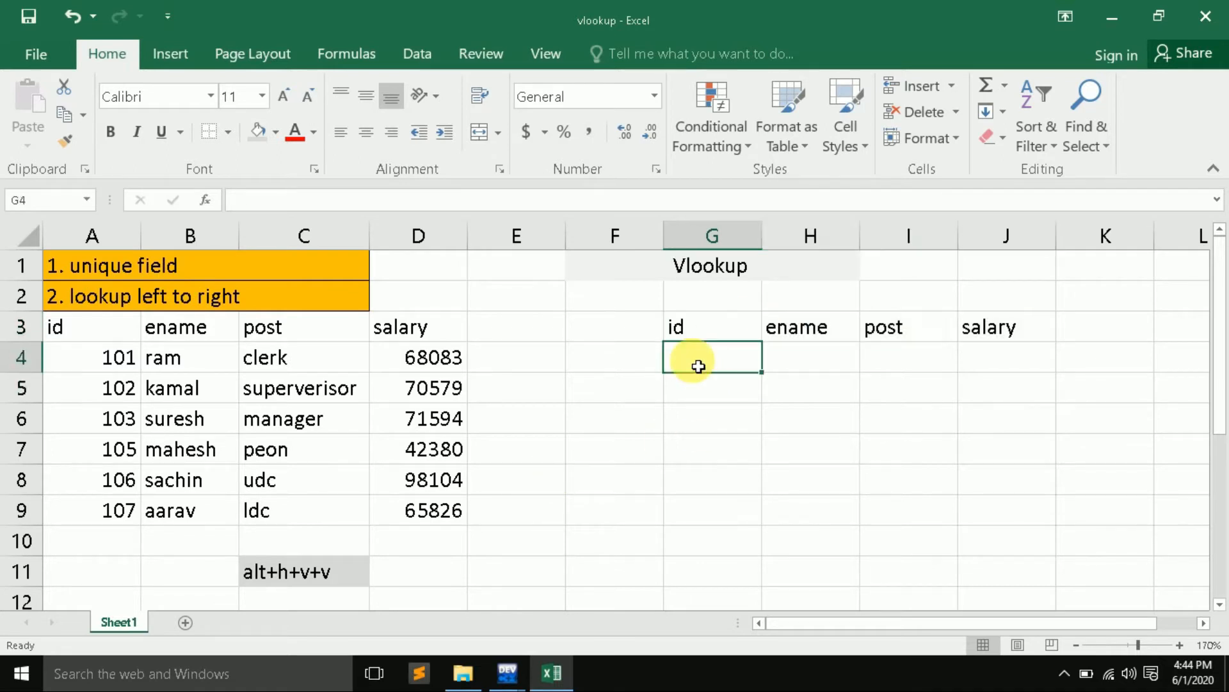
text(104)
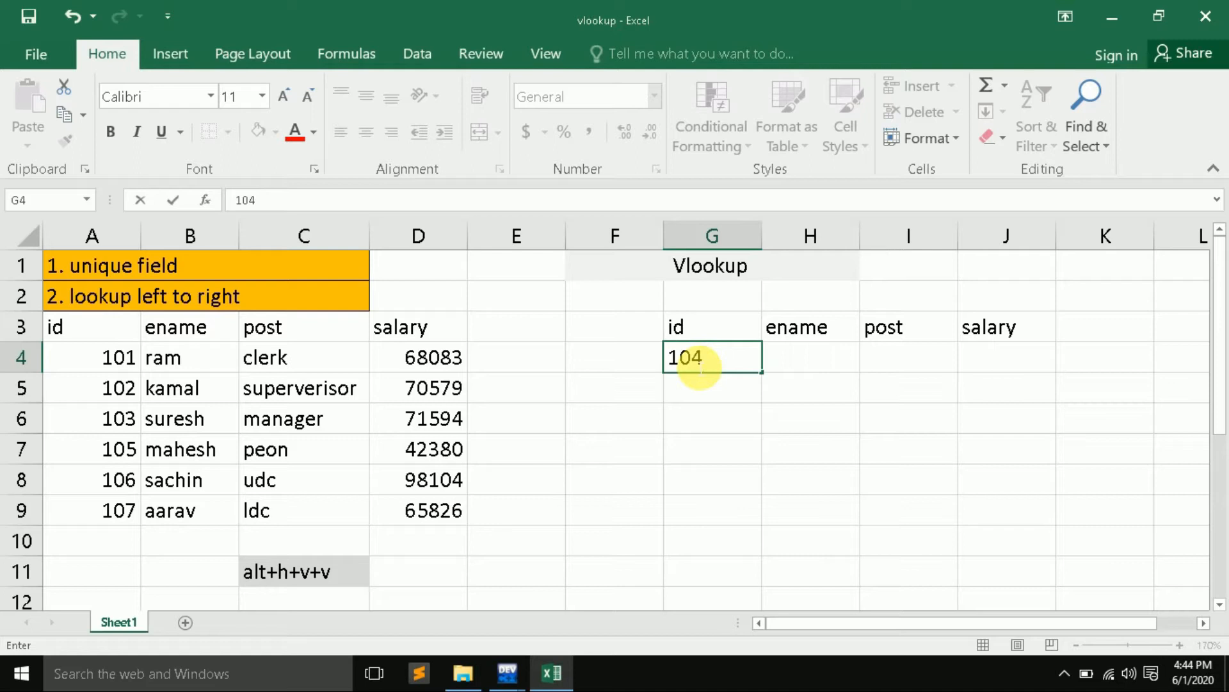
key(Return)
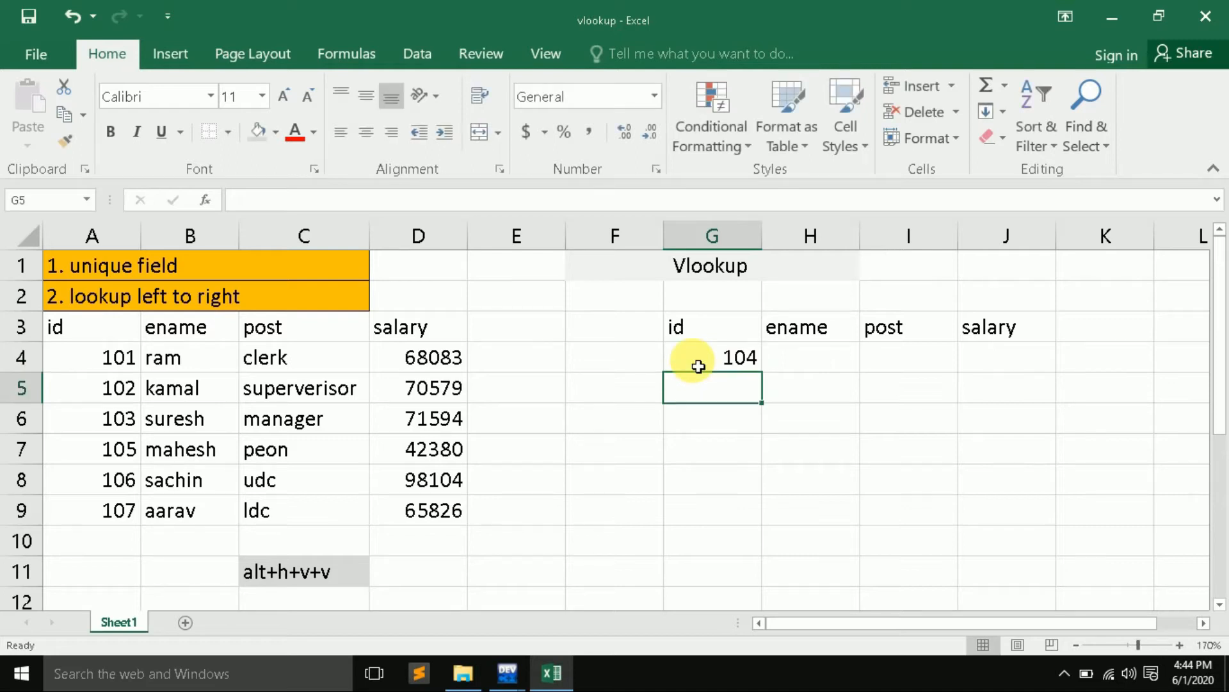
text(106)
key(Return)
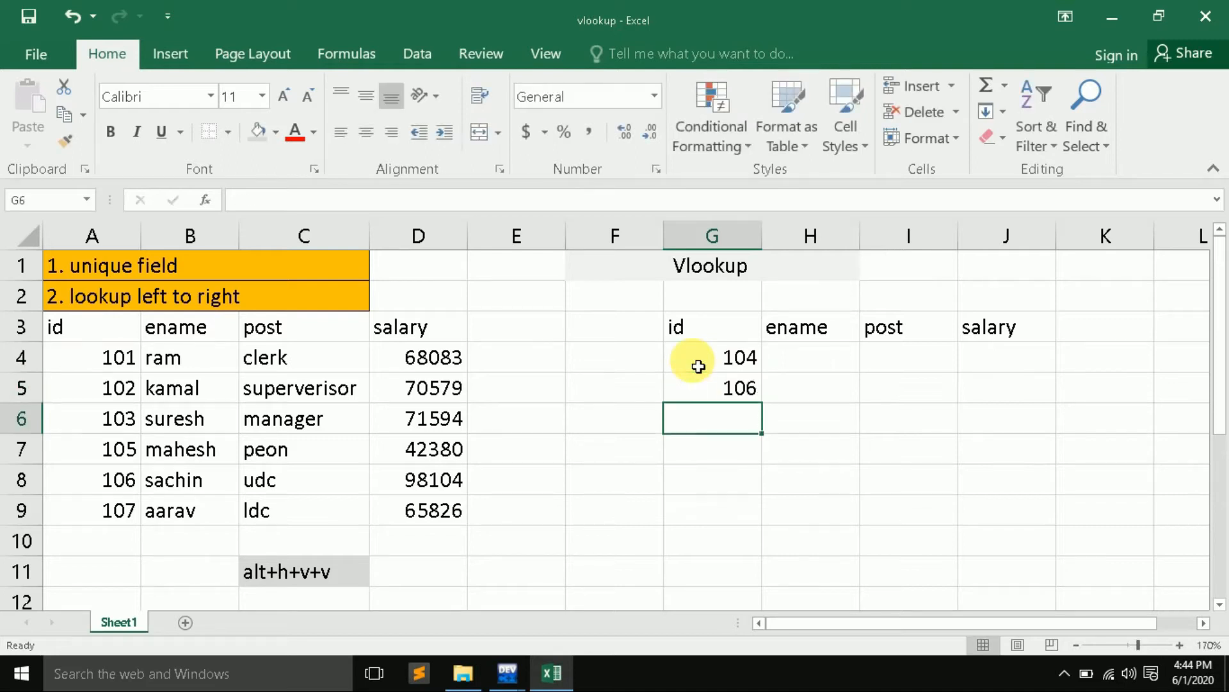
text(101)
key(Return)
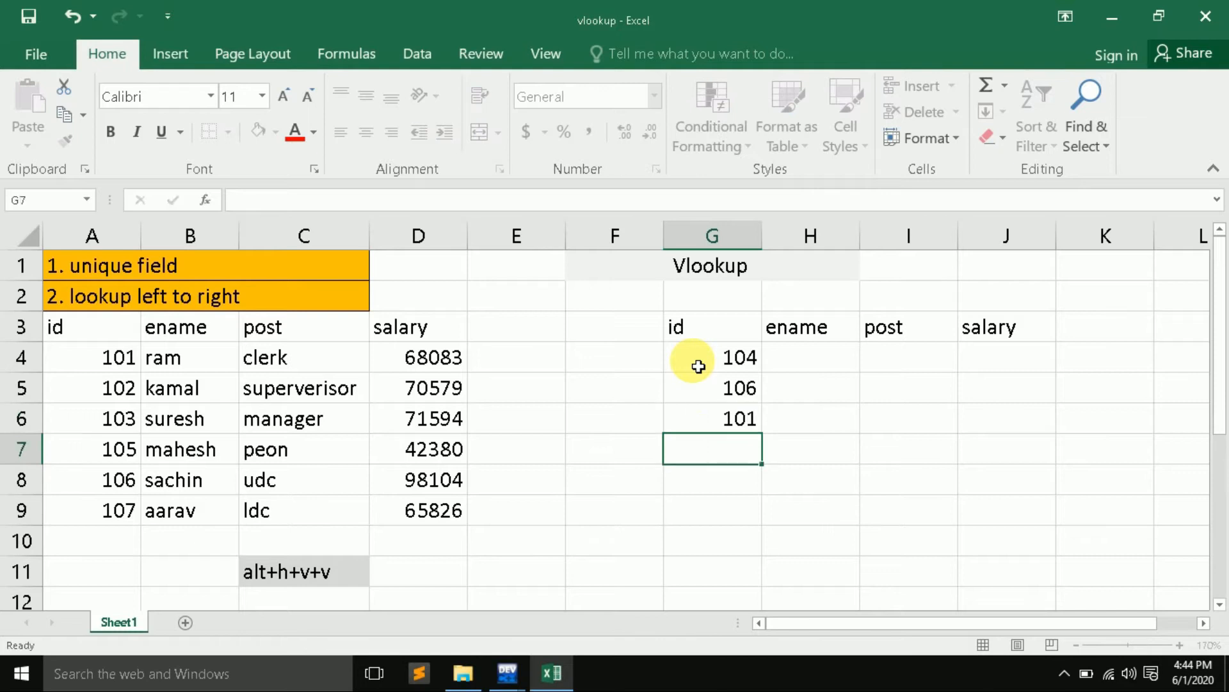
text(103)
key(Return)
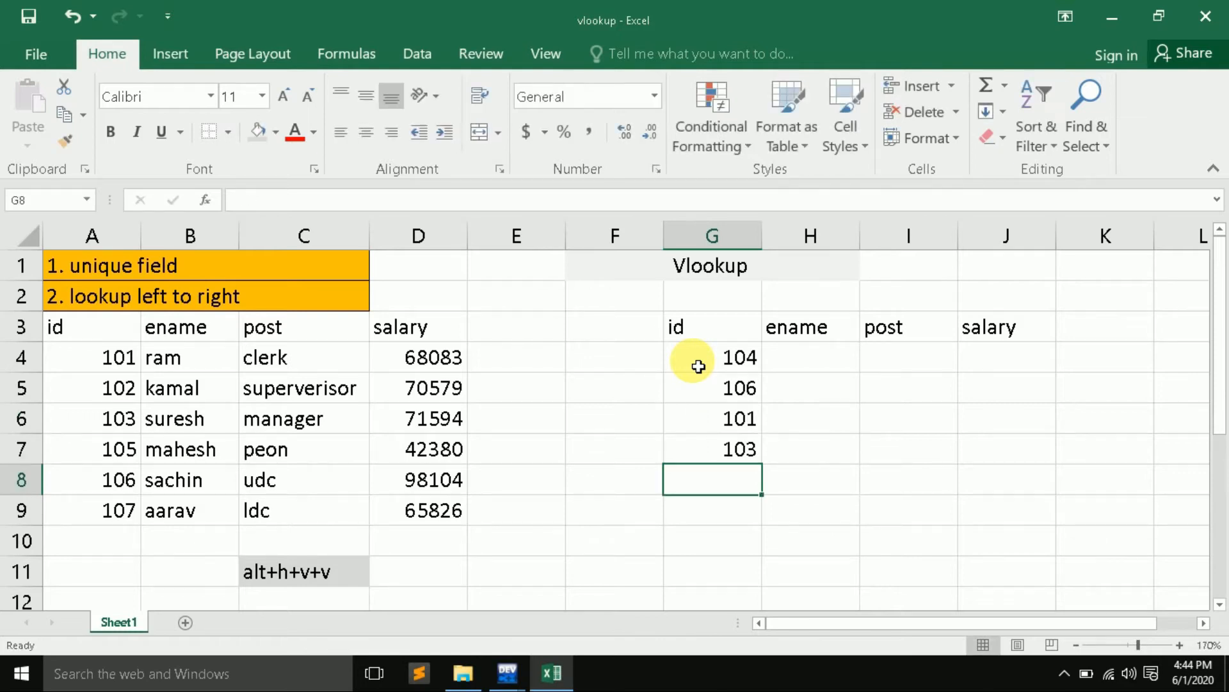
Begin a VLOOKUP formula in H4 under ename and move its syntax hint below the id list.
click(821, 370)
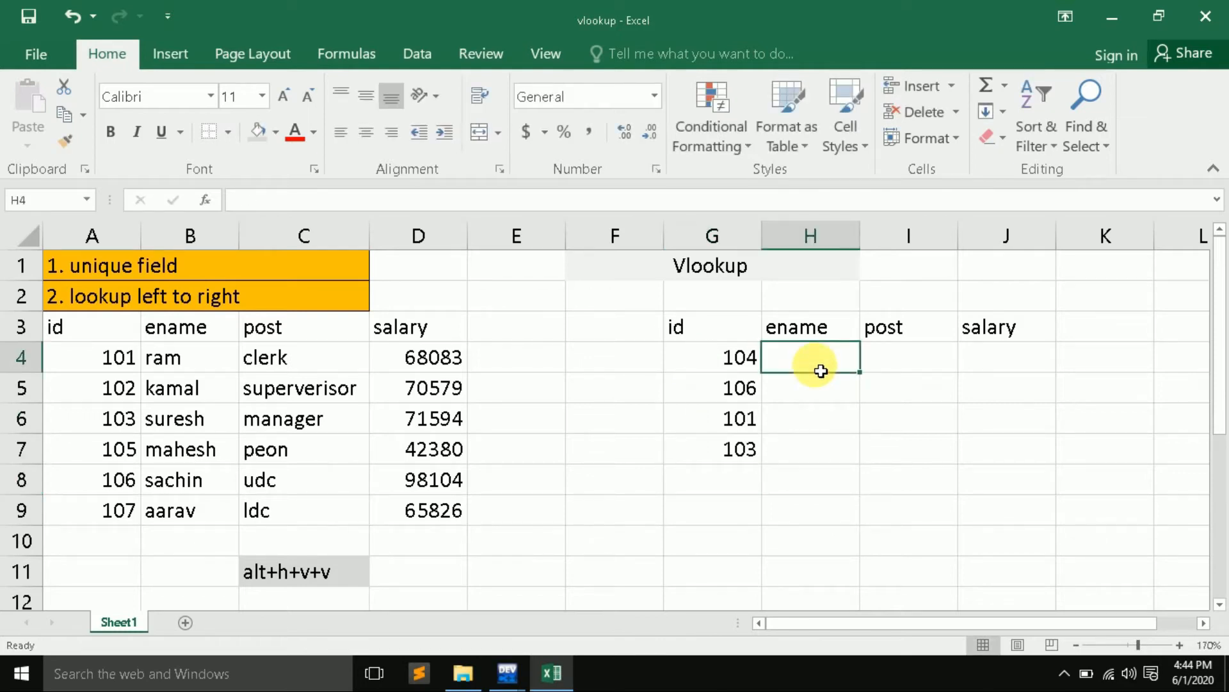
text(=)
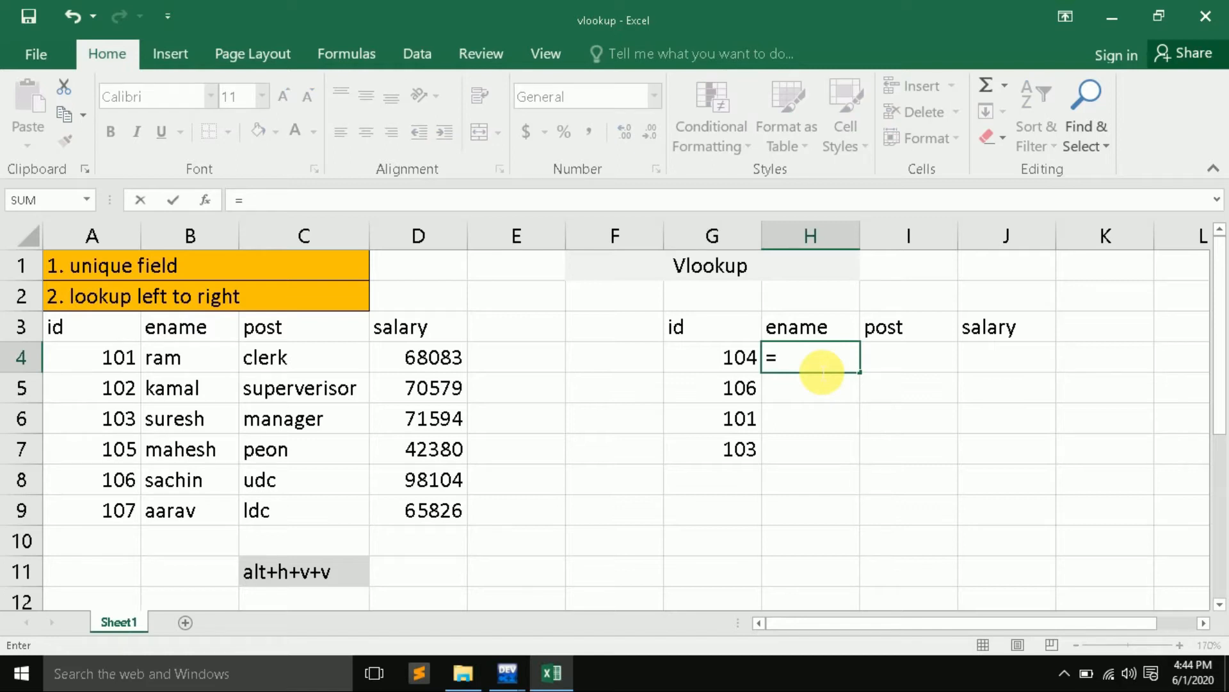
text(vl)
key(Tab)
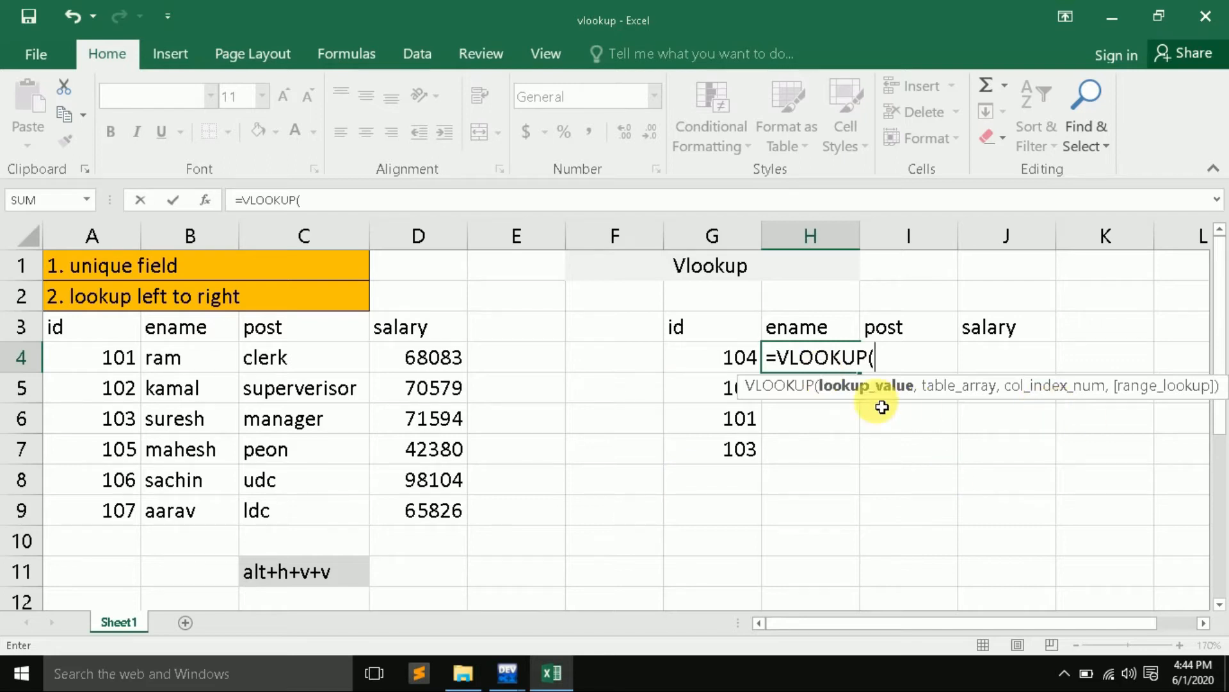
drag(754, 390, 551, 489)
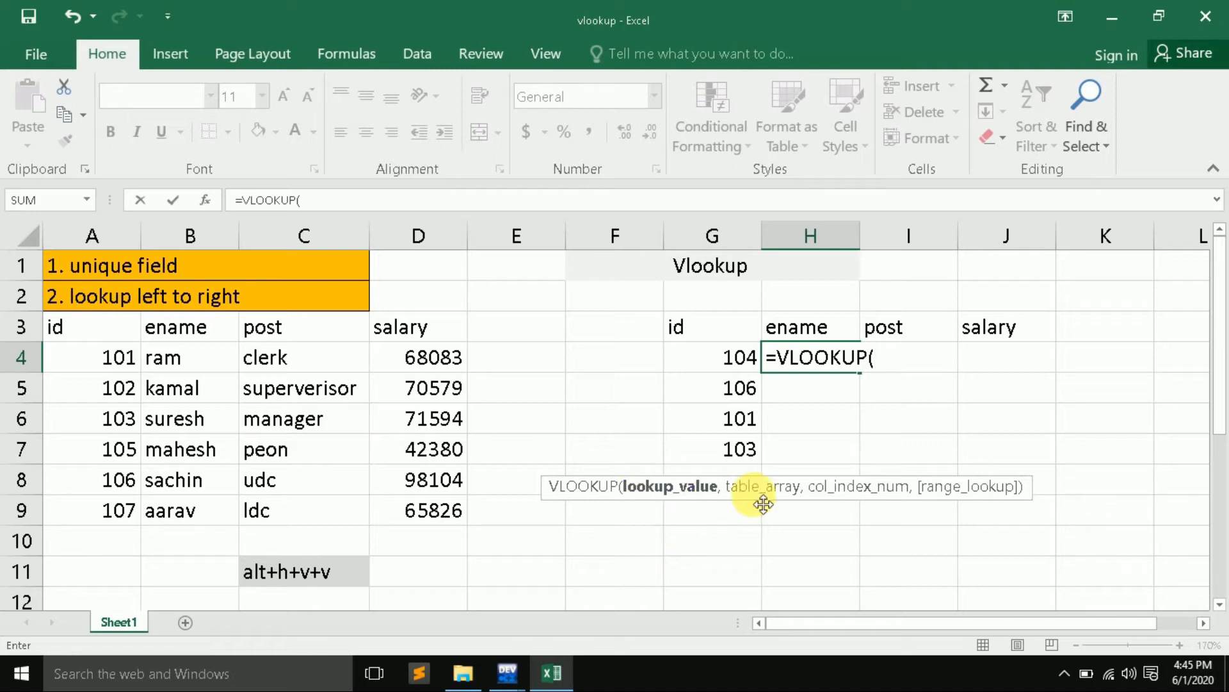
click(736, 361)
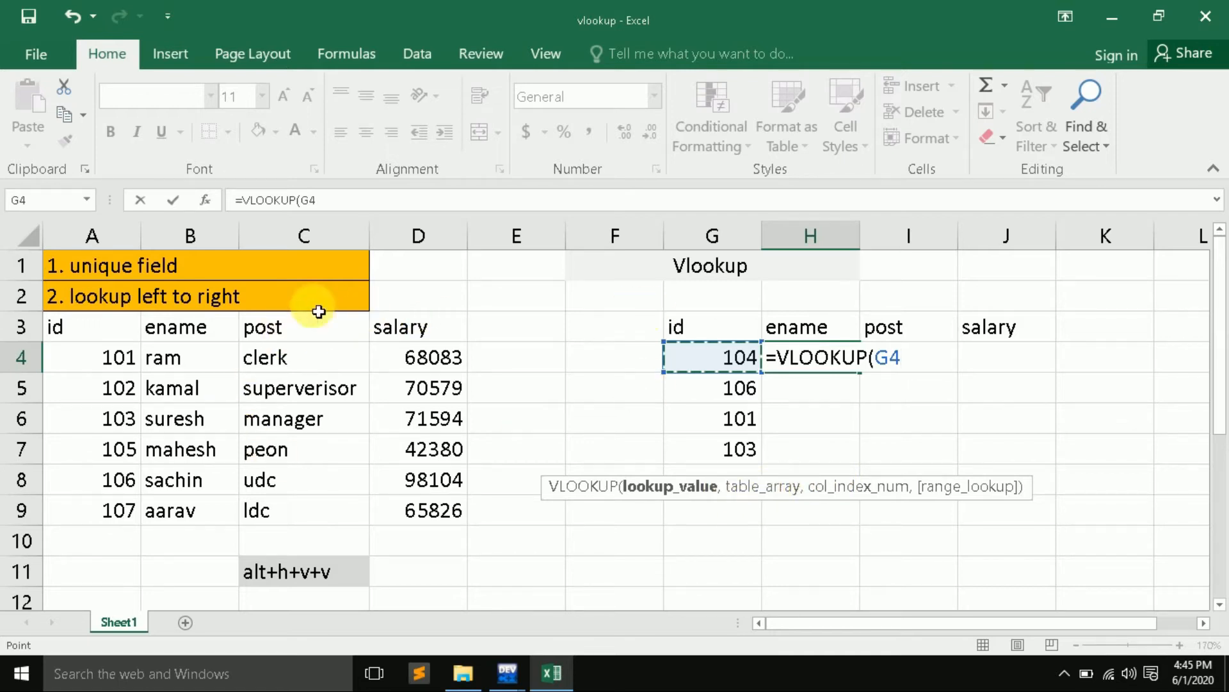
drag(77, 322, 434, 524)
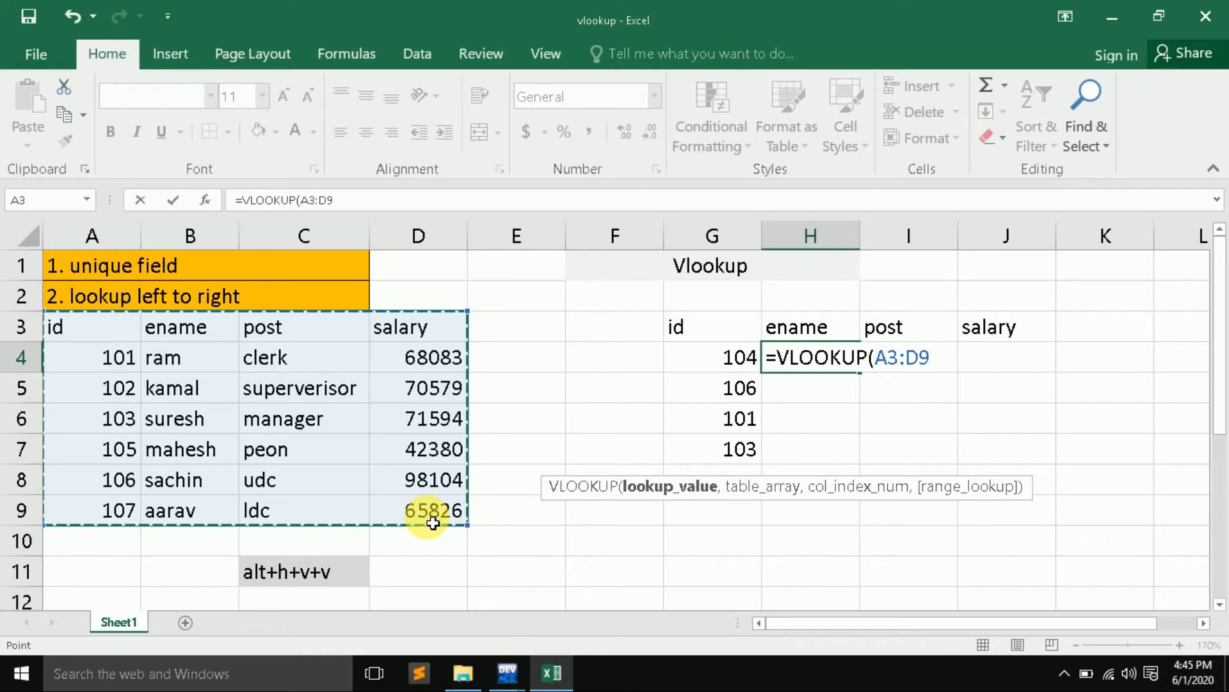
key(BackSpace)
key(BackSpace)
key(BackSpace)
key(BackSpace)
key(BackSpace)
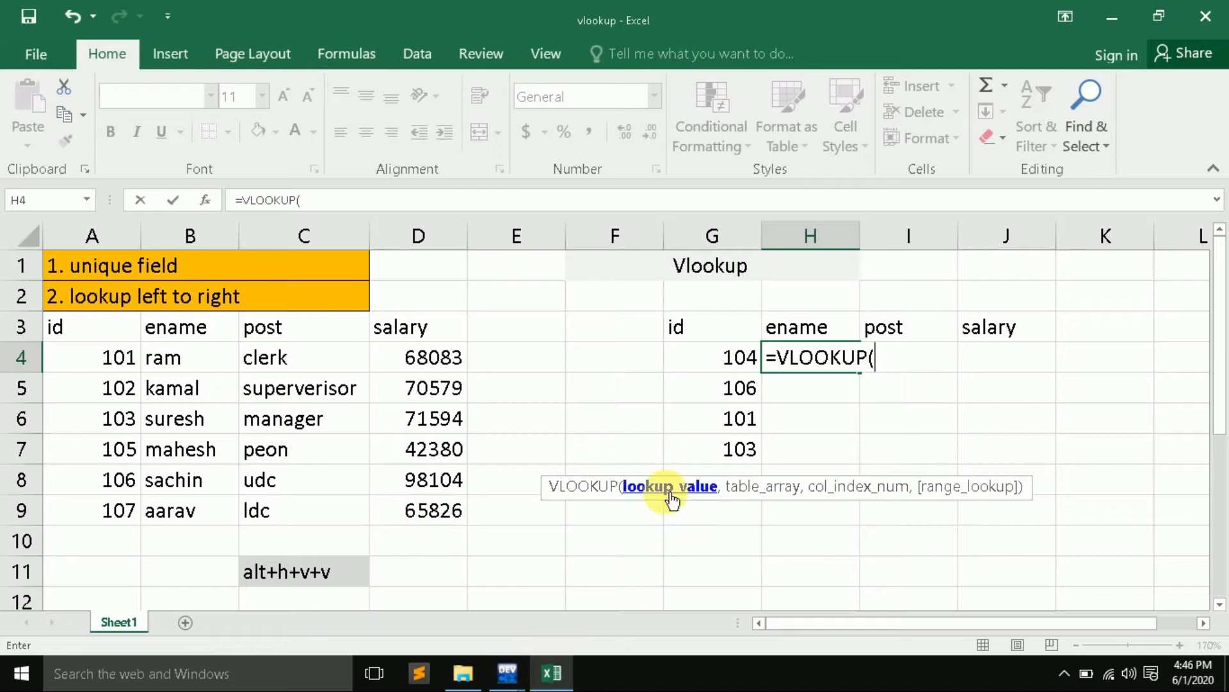
Add G4 as the lookup value and A3:D9 as the table array in the H4 VLOOKUP formula.
click(741, 366)
text(,)
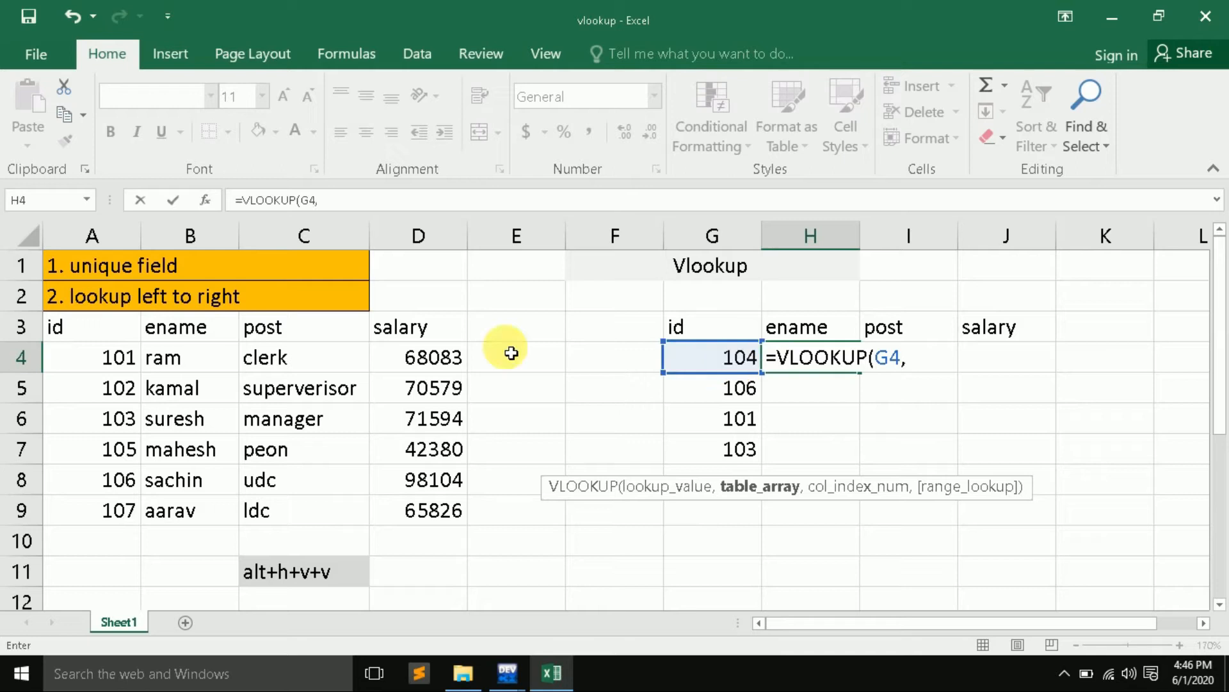
drag(78, 336, 446, 512)
text(,)
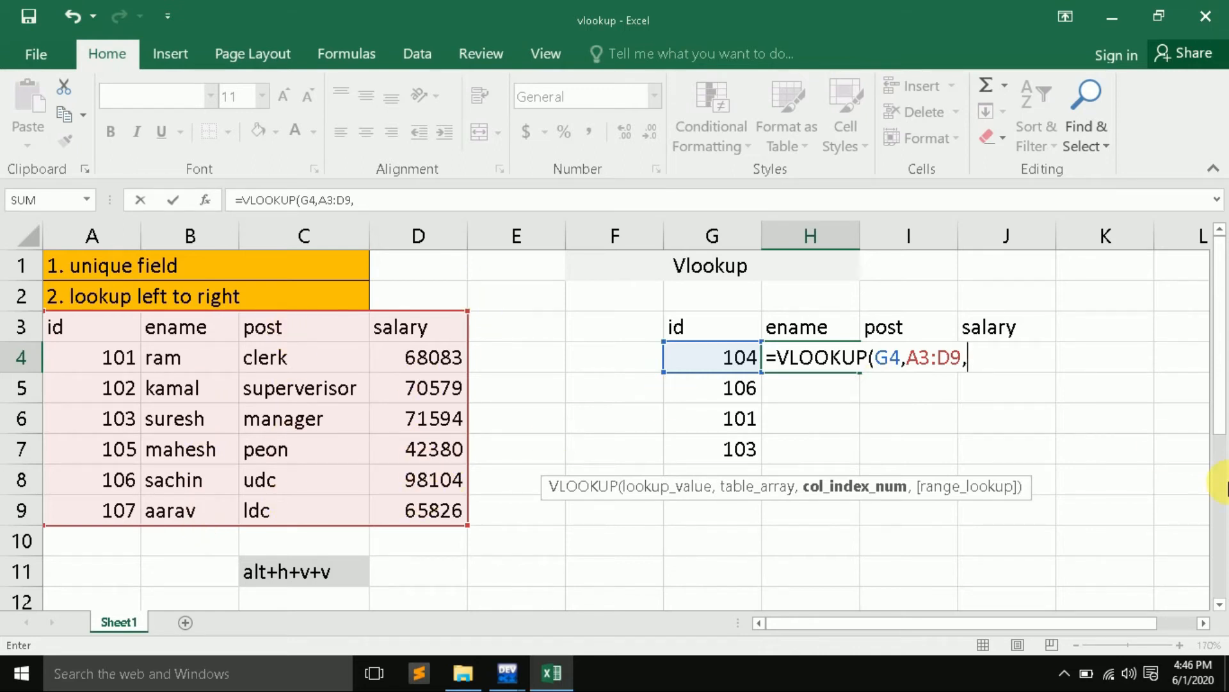
Complete the H4 VLOOKUP formula with column index 2 and range lookup 0 for an exact match.
text(2,)
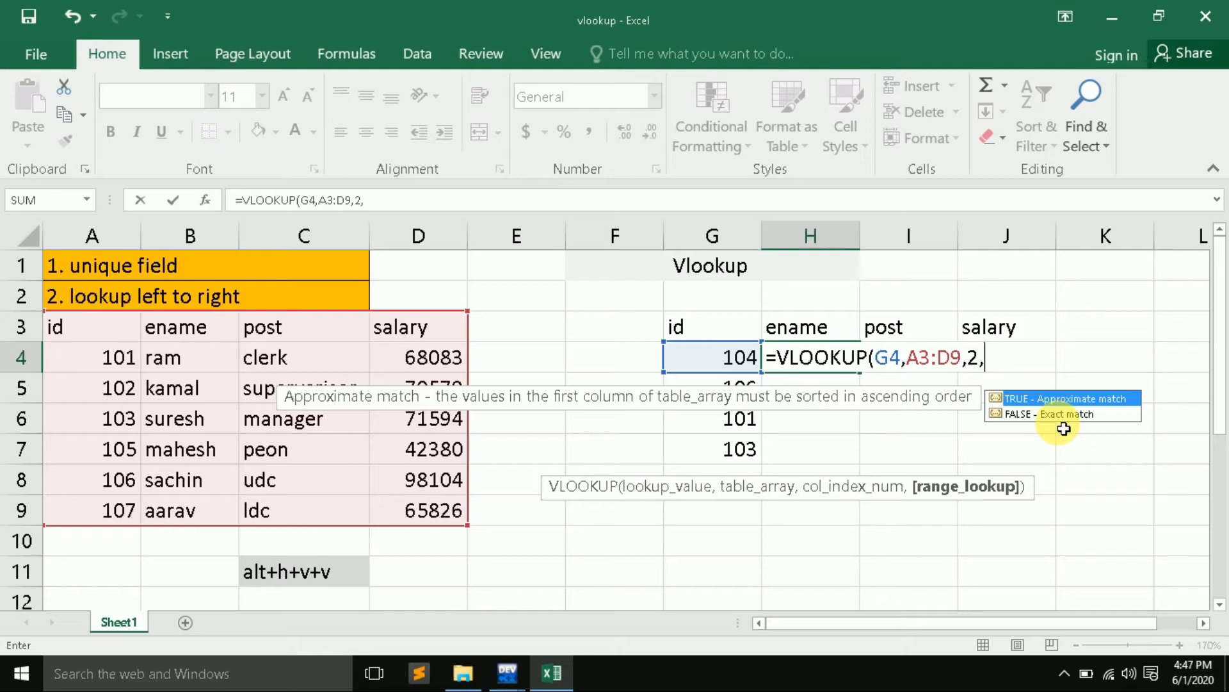
text(false)
key(BackSpace)
key(BackSpace)
key(BackSpace)
key(BackSpace)
key(BackSpace)
text(0))
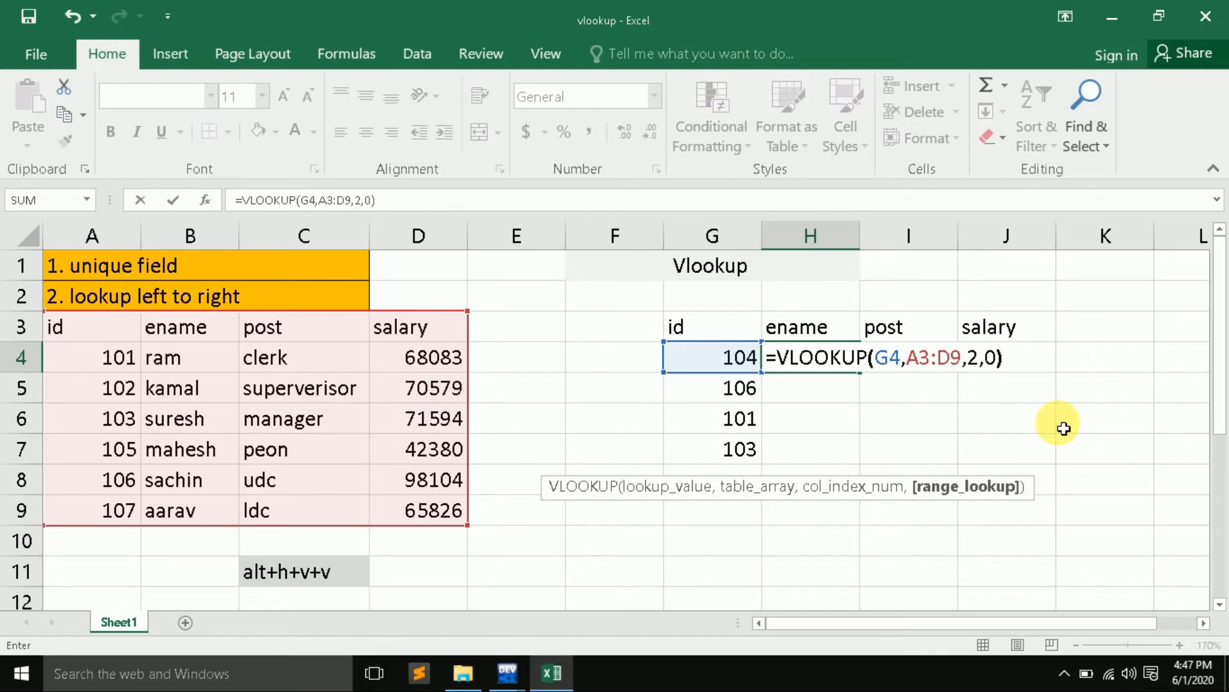
key(Return)
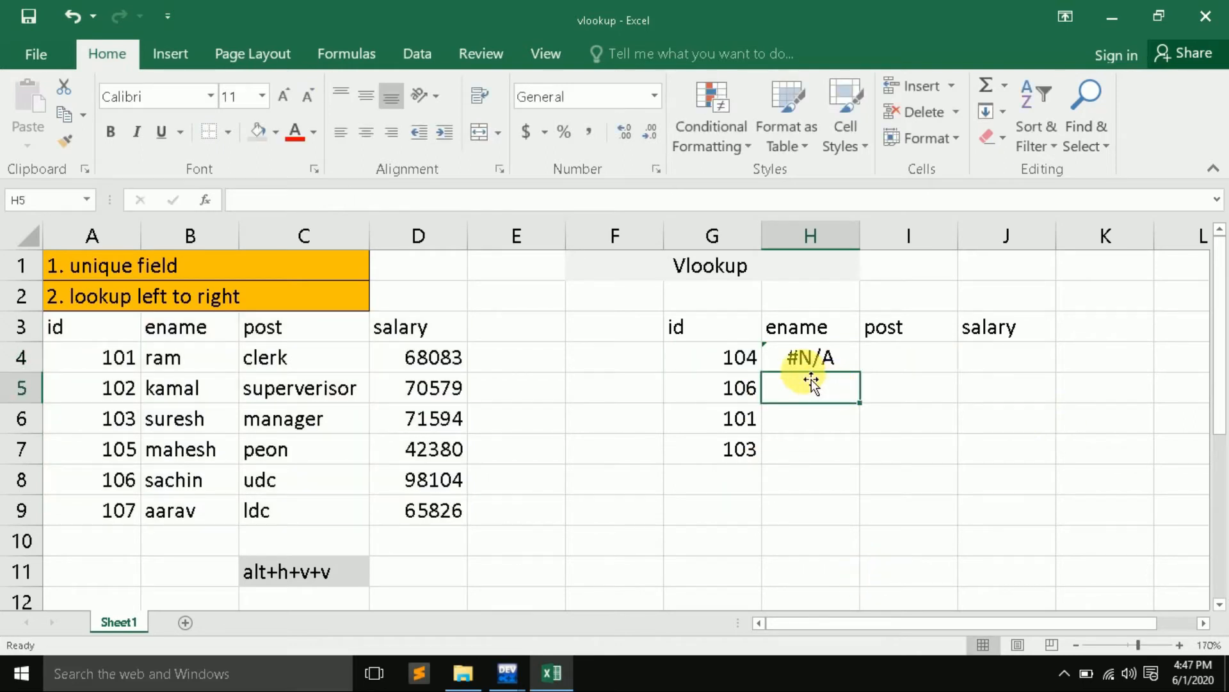
Review the H4 formula's ranges and fill the formula down to H7.
double_click(821, 356)
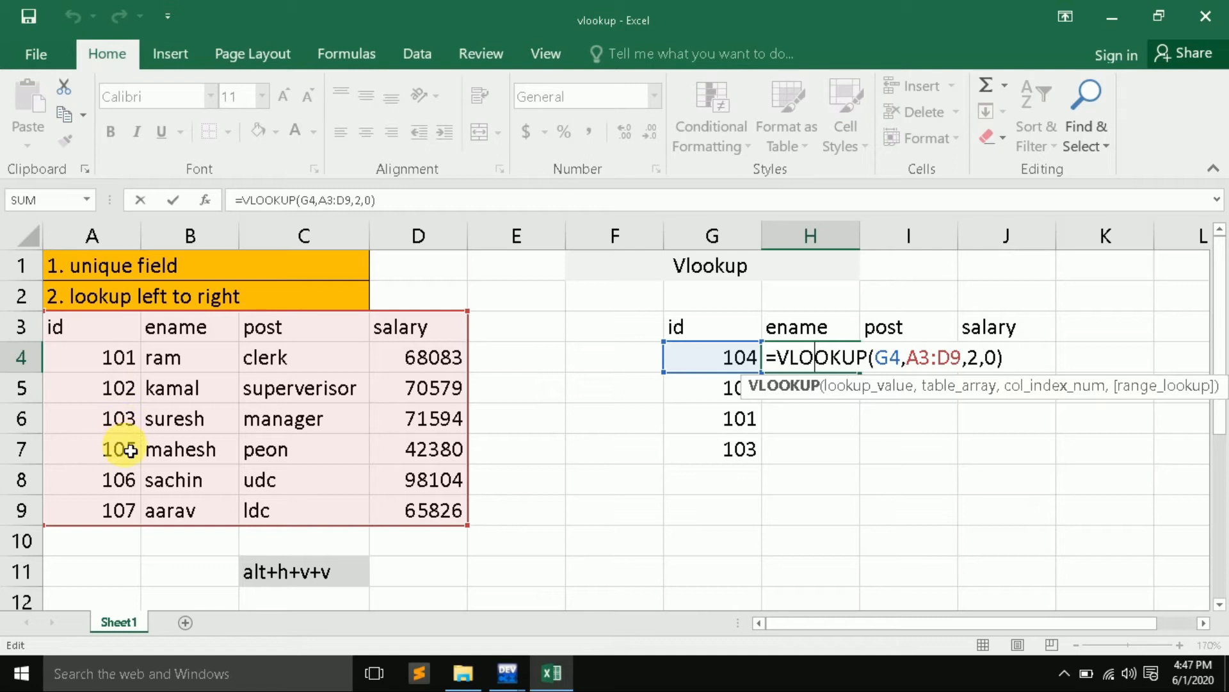
key(Return)
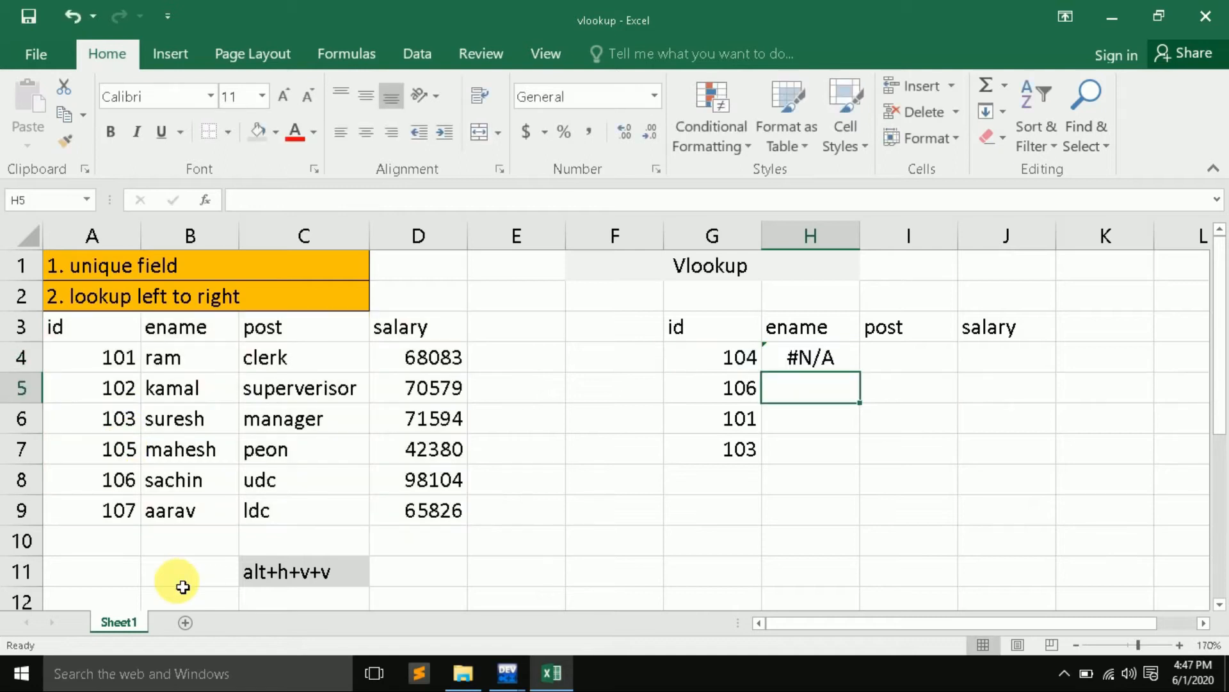
click(821, 357)
drag(860, 373, 841, 479)
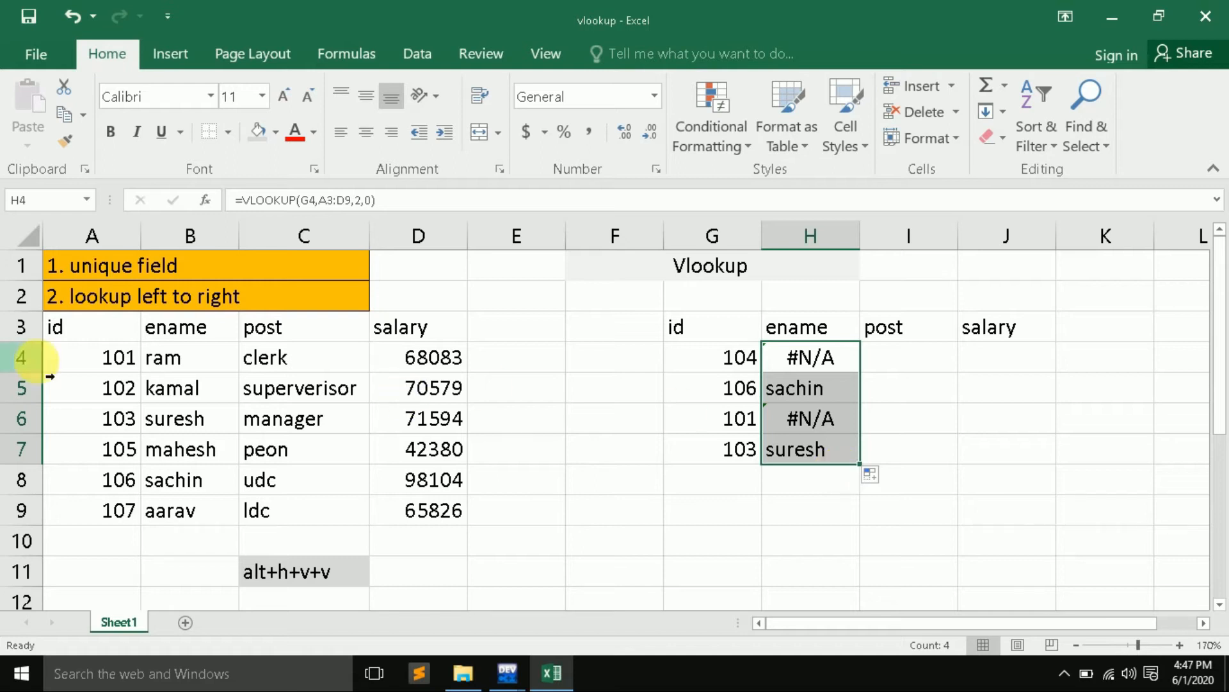
Renumber the employee ids in A4:A9 as a consecutive series from 101 to 106.
drag(114, 363, 129, 541)
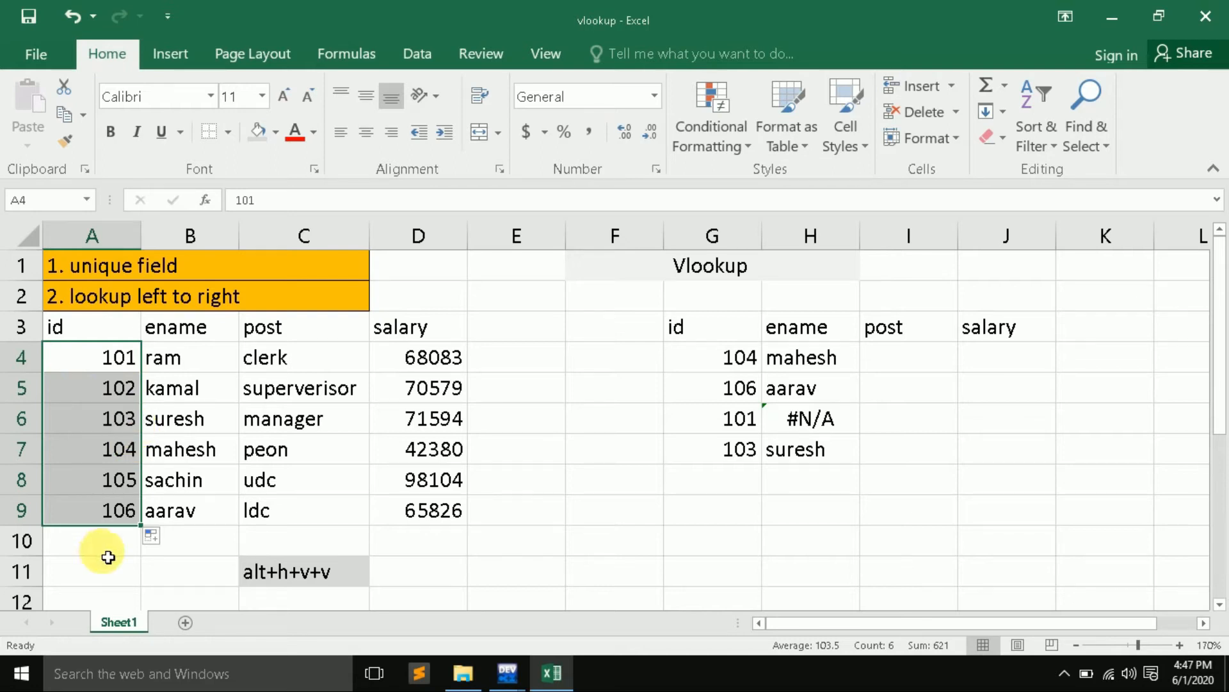
click(119, 362)
click(104, 391)
Copy the id 101 from A4 into G6 of the lookup table.
click(104, 357)
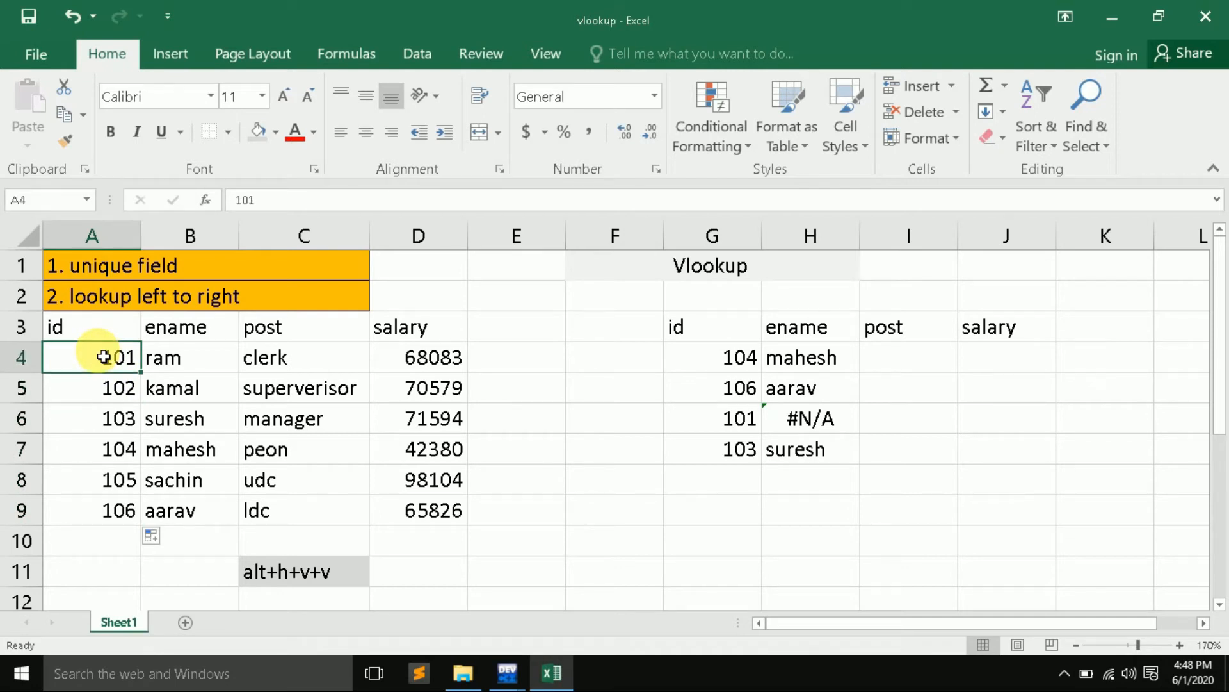
key(ctrl+c)
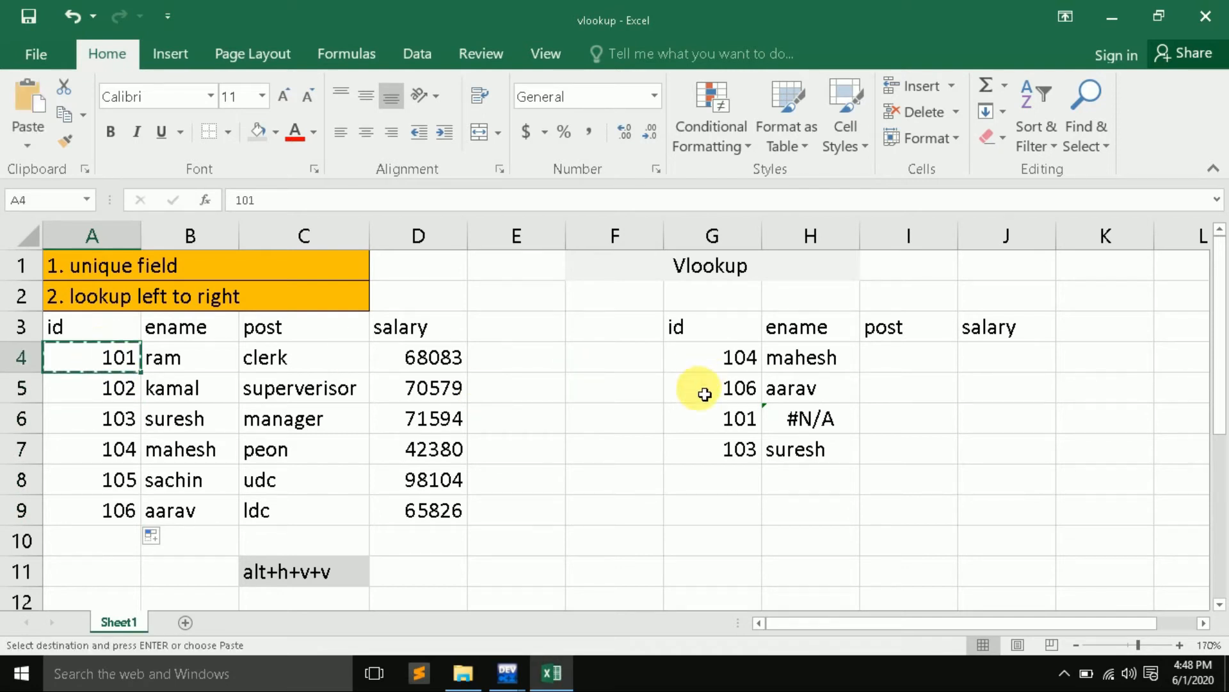
click(698, 420)
key(ctrl+v)
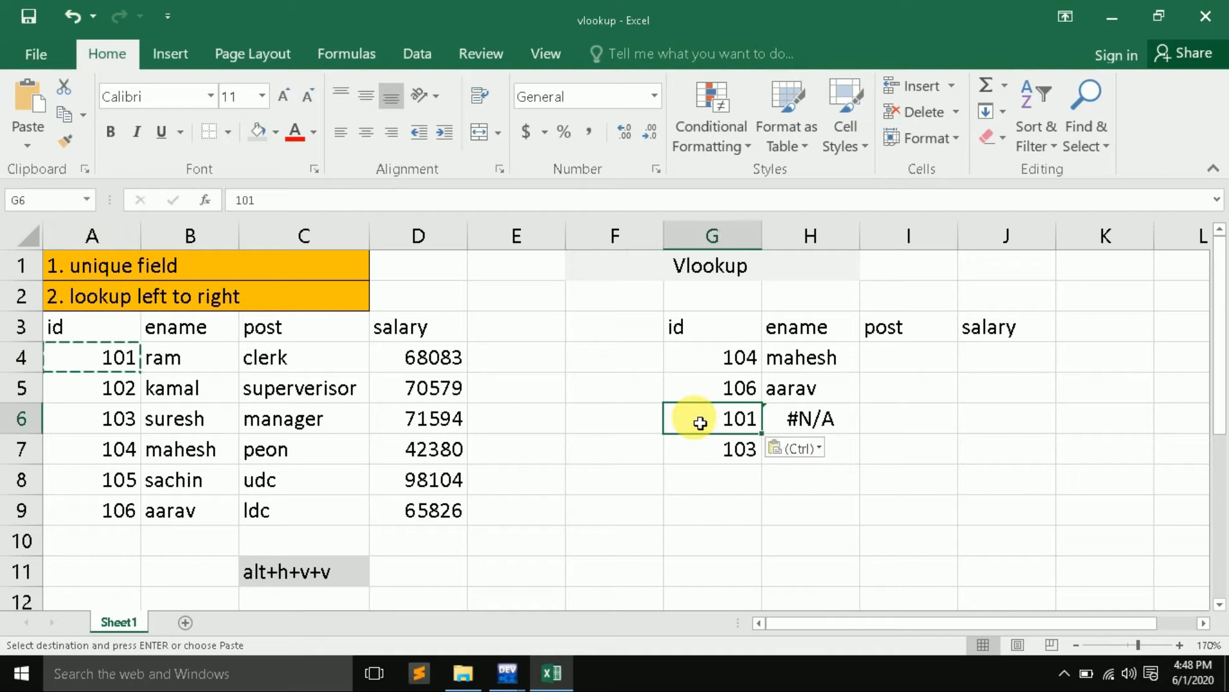
key(Escape)
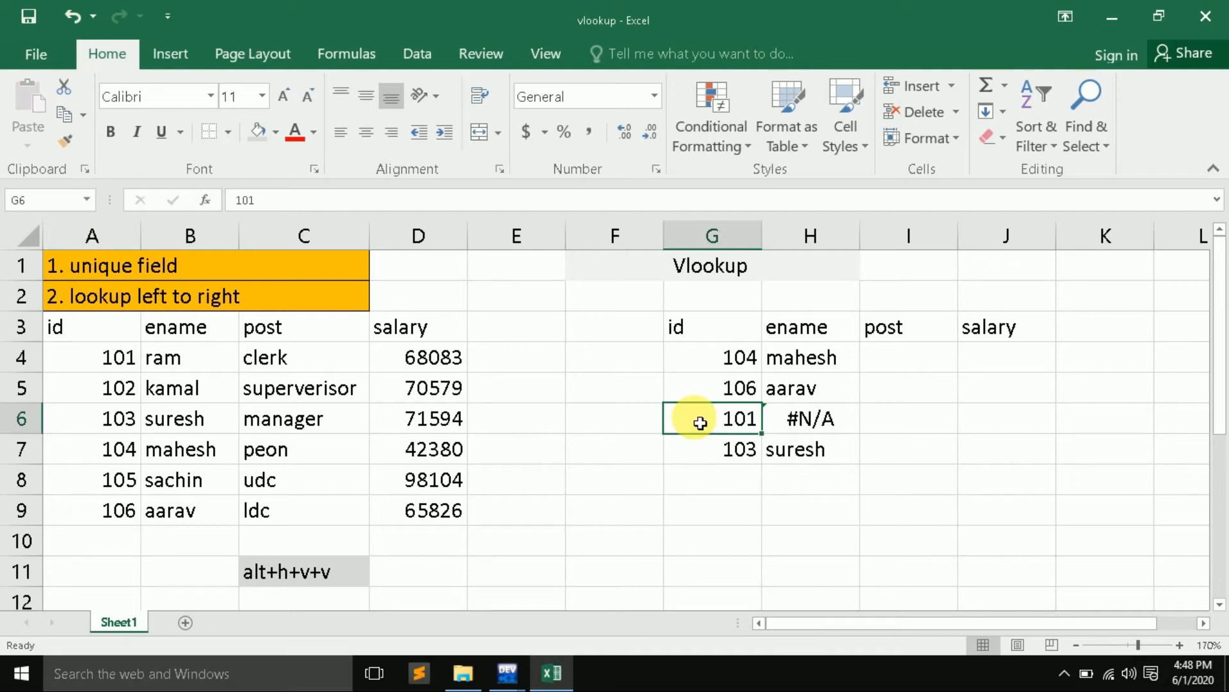
click(818, 517)
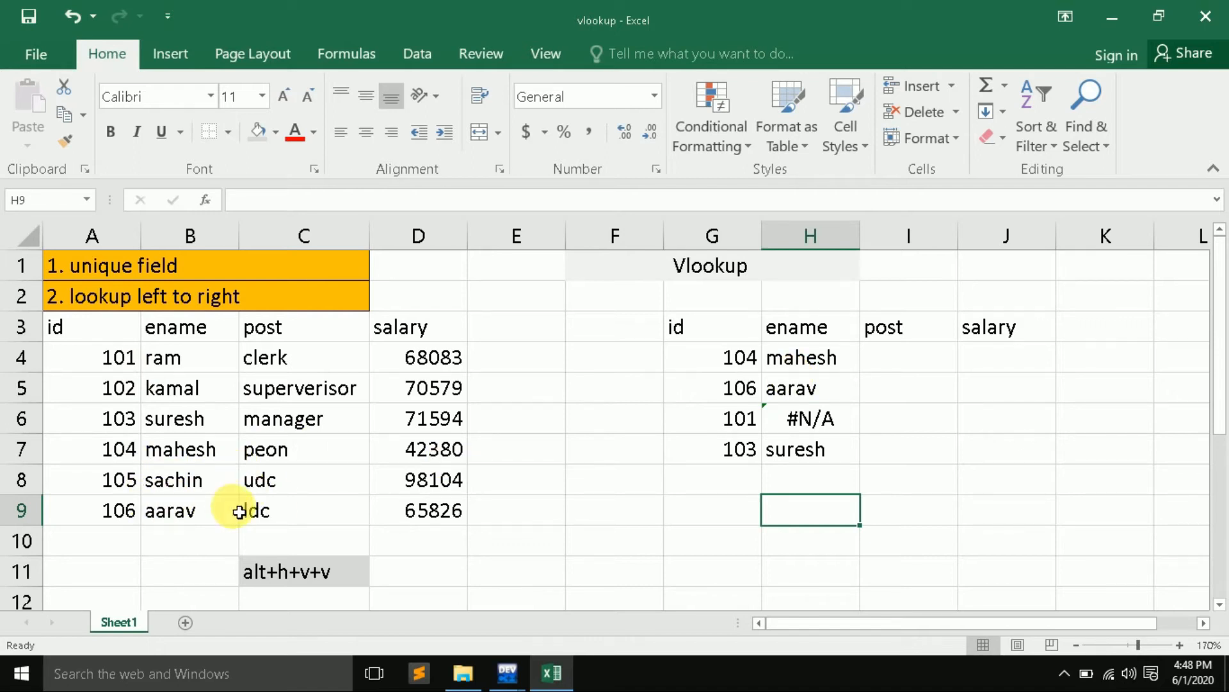
Inspect the cell references in the H6 formula and clear the filled-down formulas from H5:H8.
double_click(808, 427)
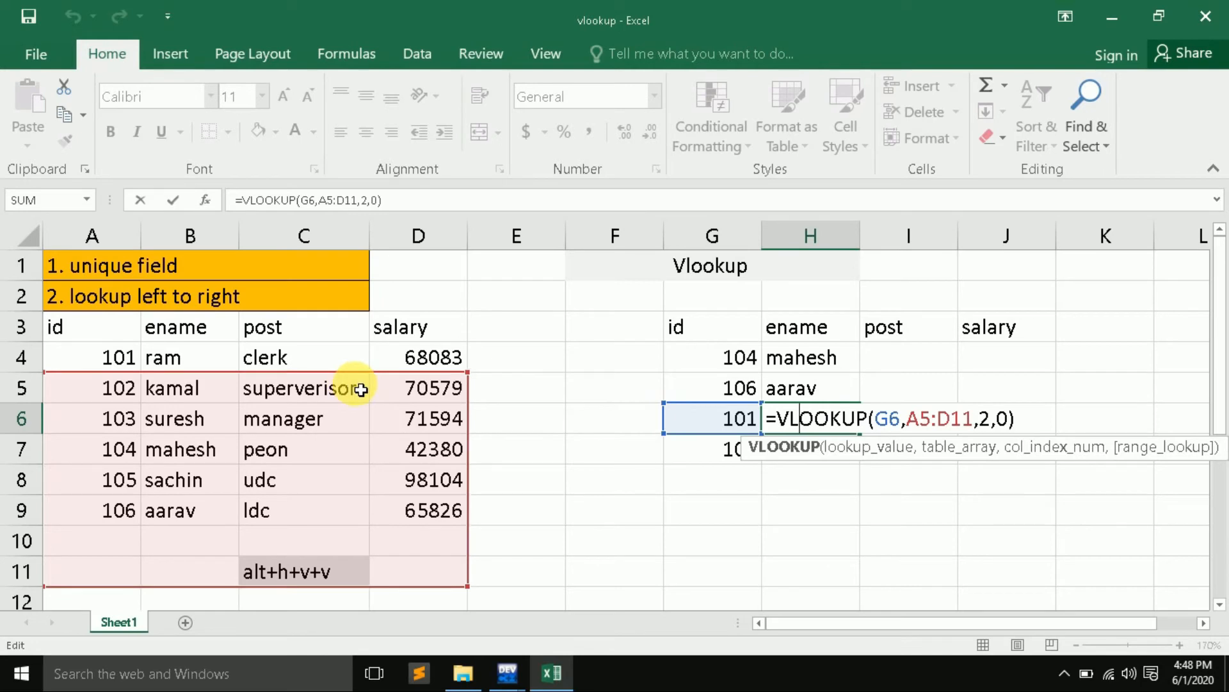
key(Return)
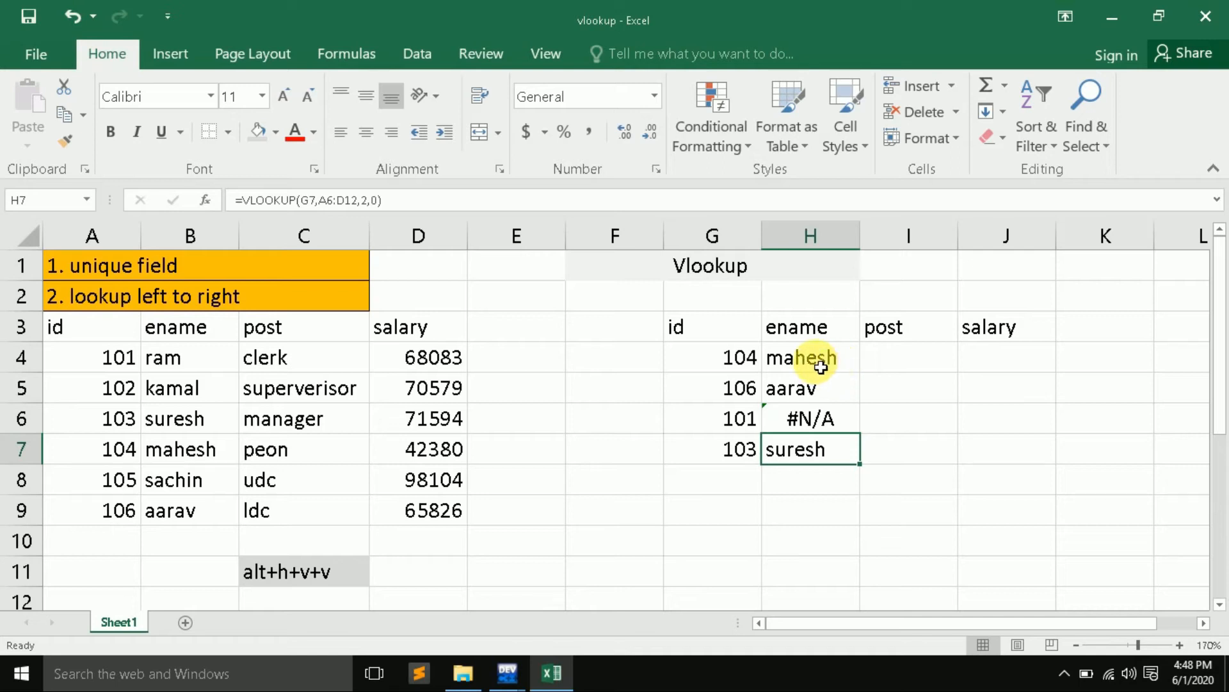
click(820, 389)
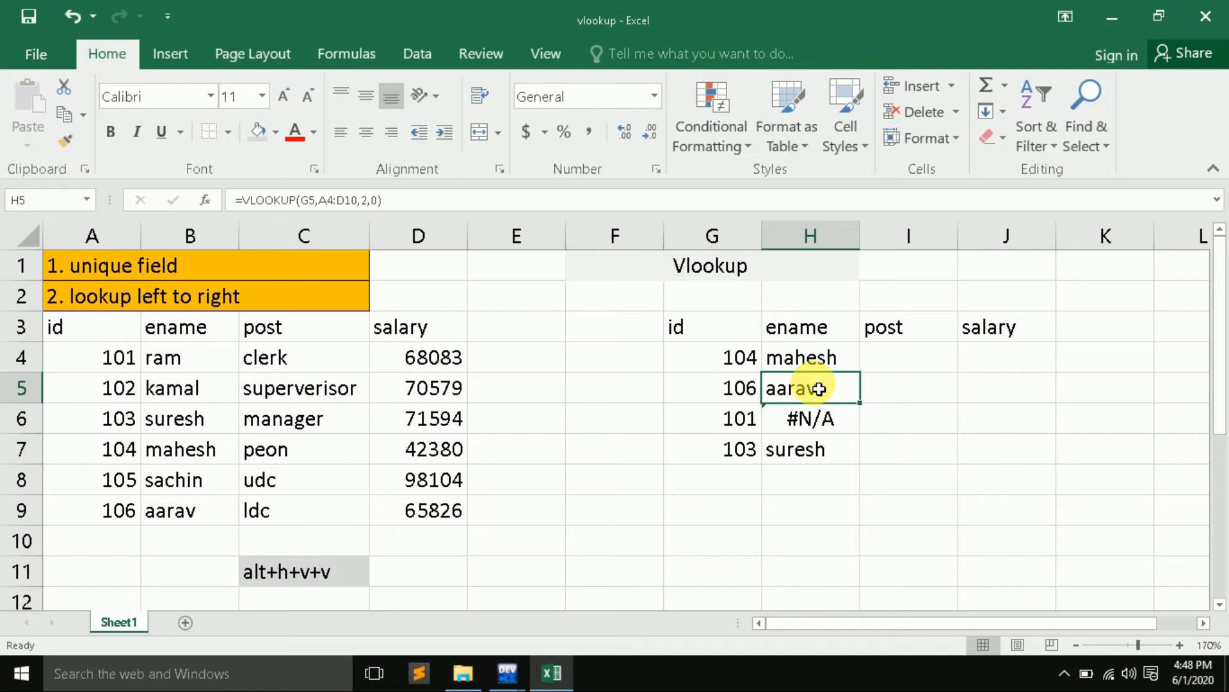
key(shift+Down)
key(shift+Down)
key(shift+Down)
key(Delete)
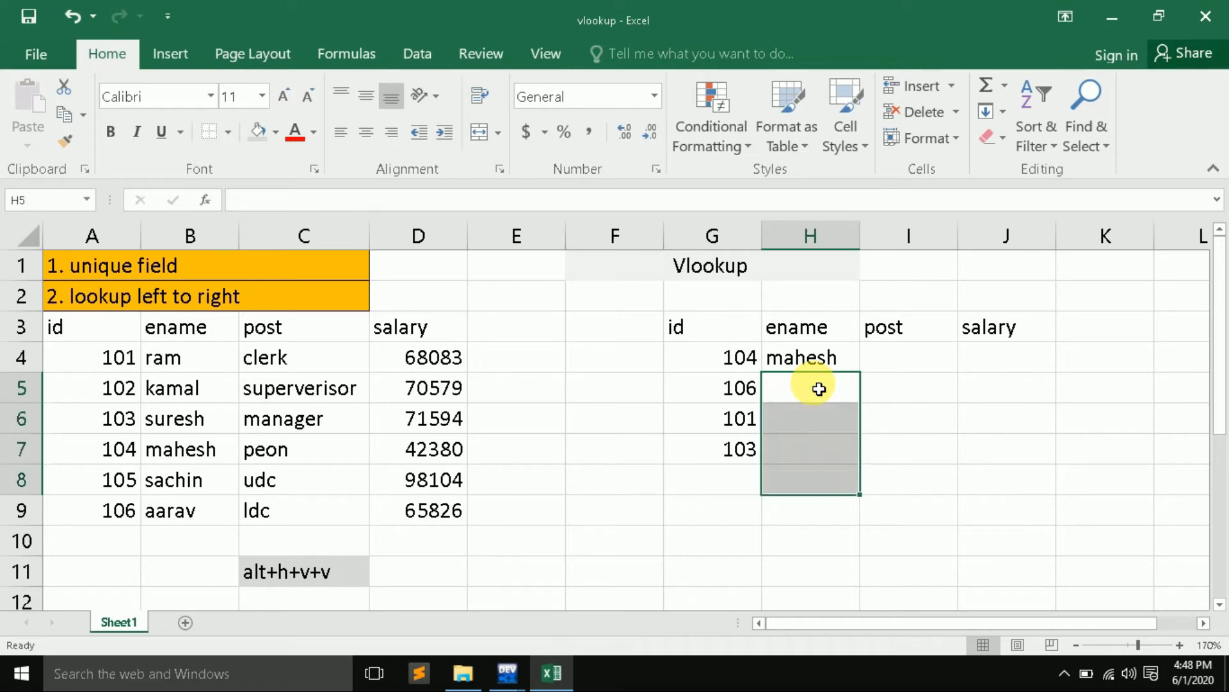
Fill the H4 VLOOKUP formula across to the post and salary cells I4:J4 and review the H4 formula.
double_click(813, 357)
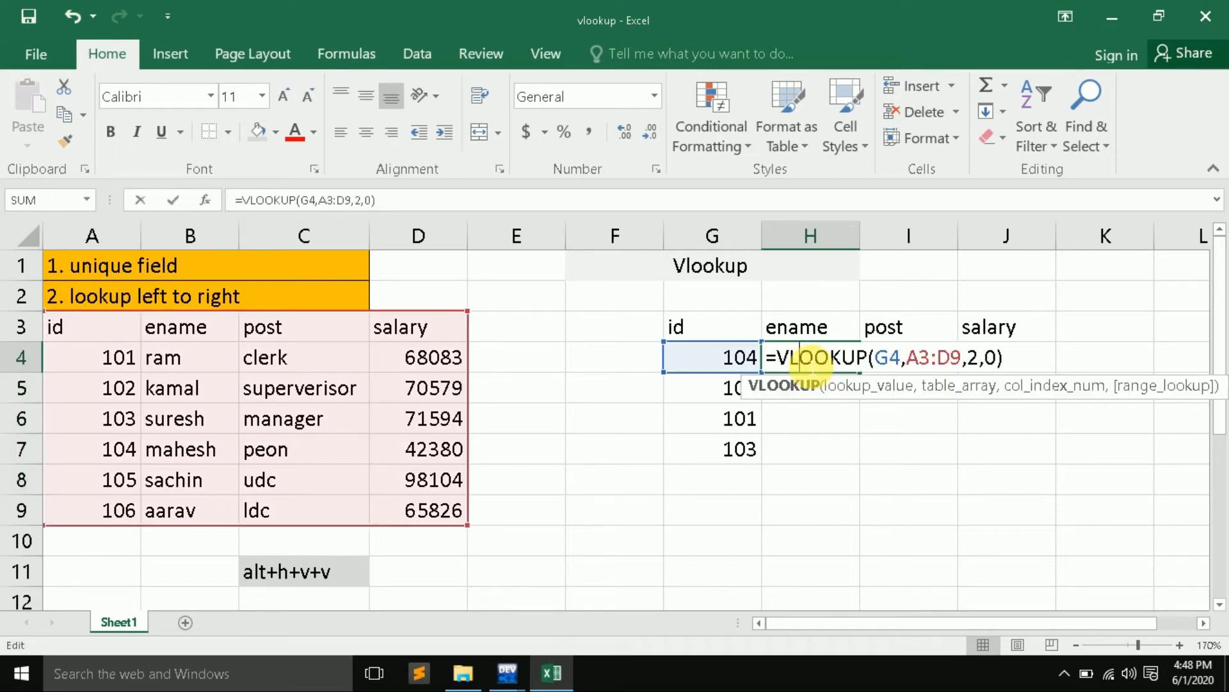
key(Return)
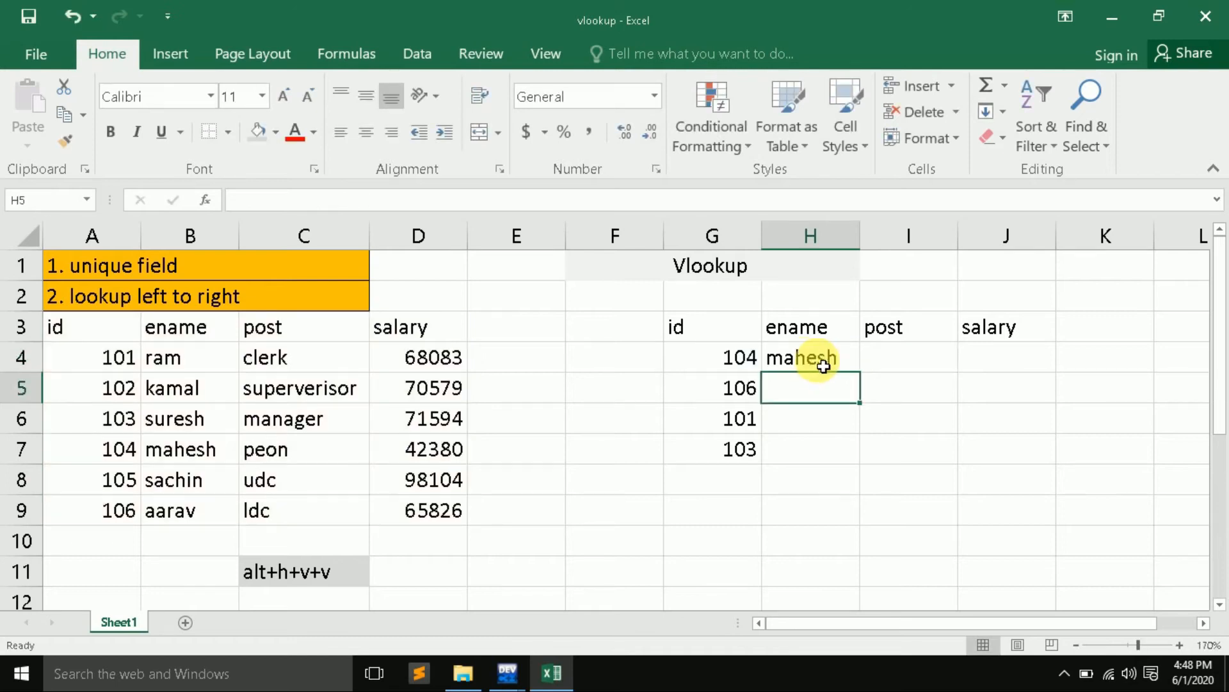
click(925, 363)
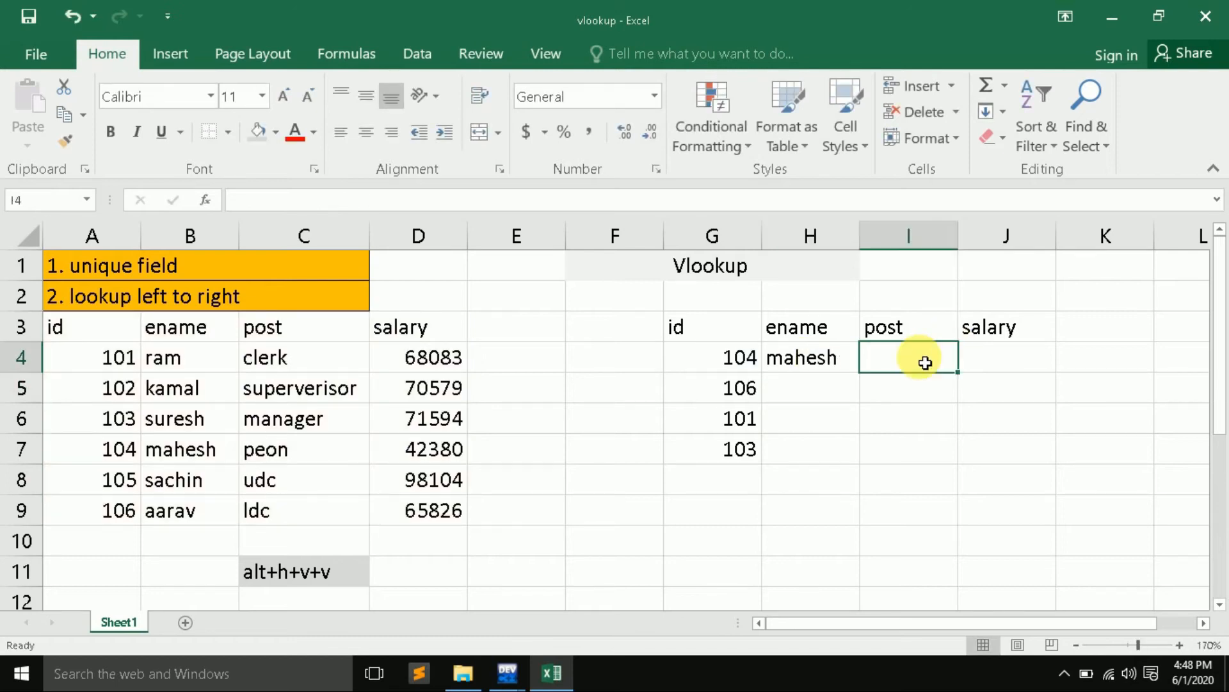
click(844, 363)
drag(861, 373, 1018, 360)
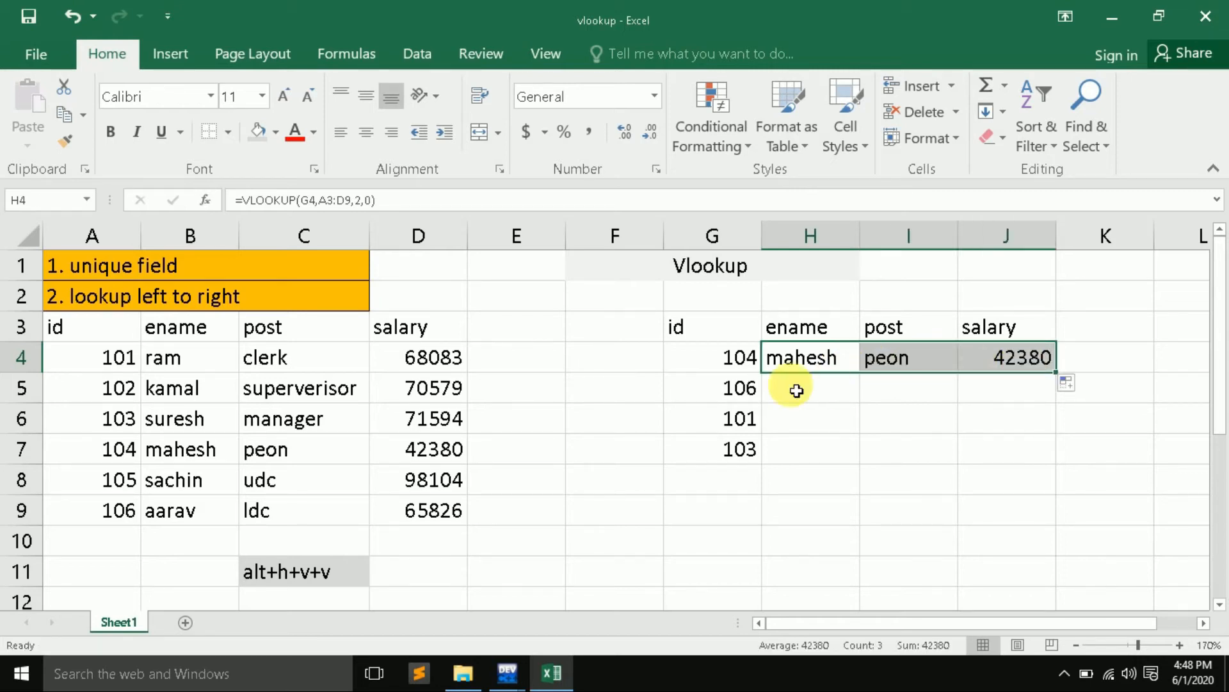
click(828, 357)
double_click(830, 357)
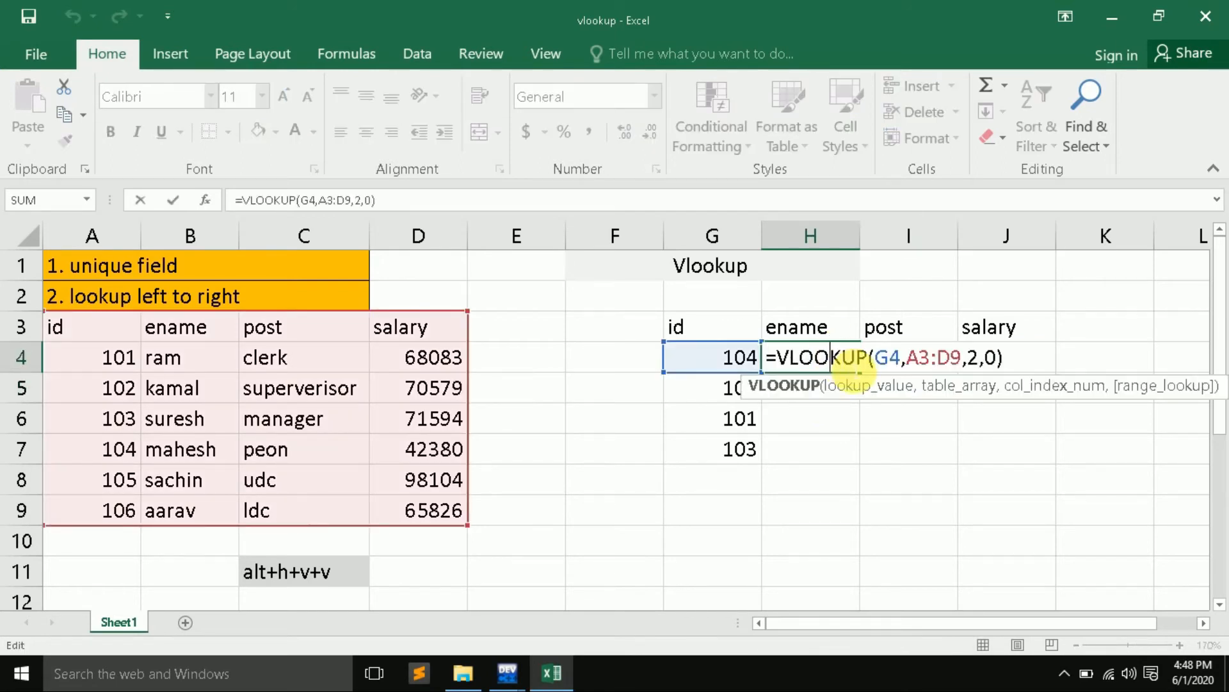
key(Return)
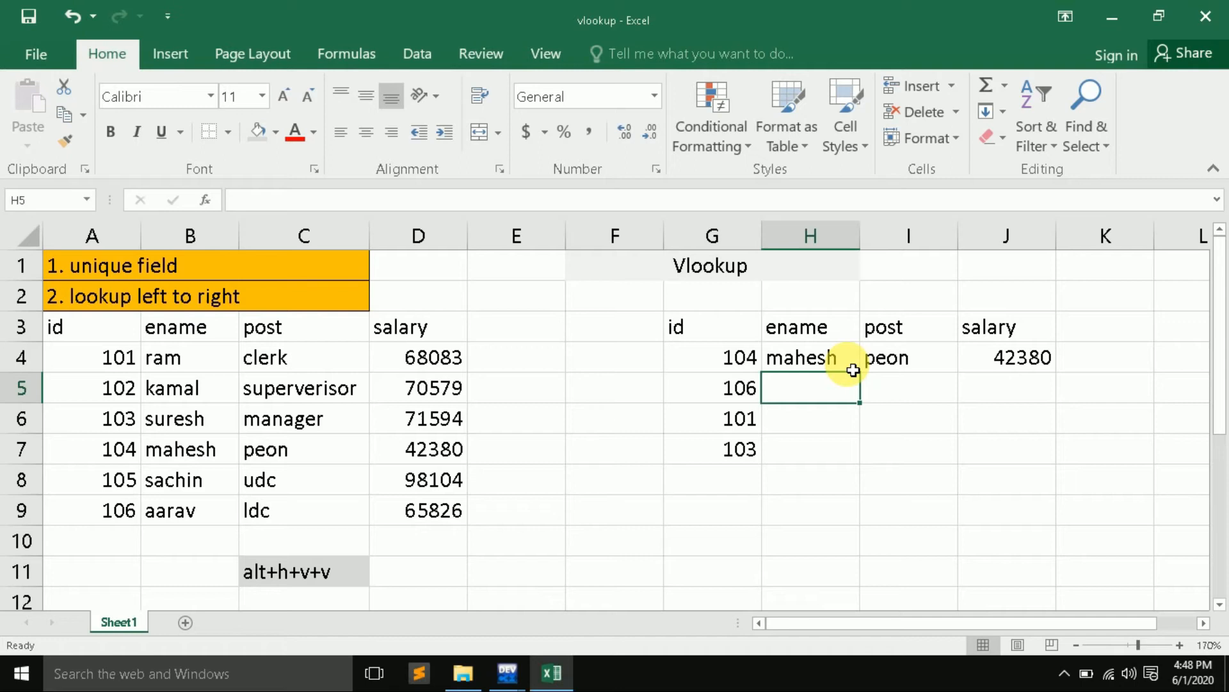
Start a VLOOKUP formula in H5 with G5 as the lookup value.
text(=vl)
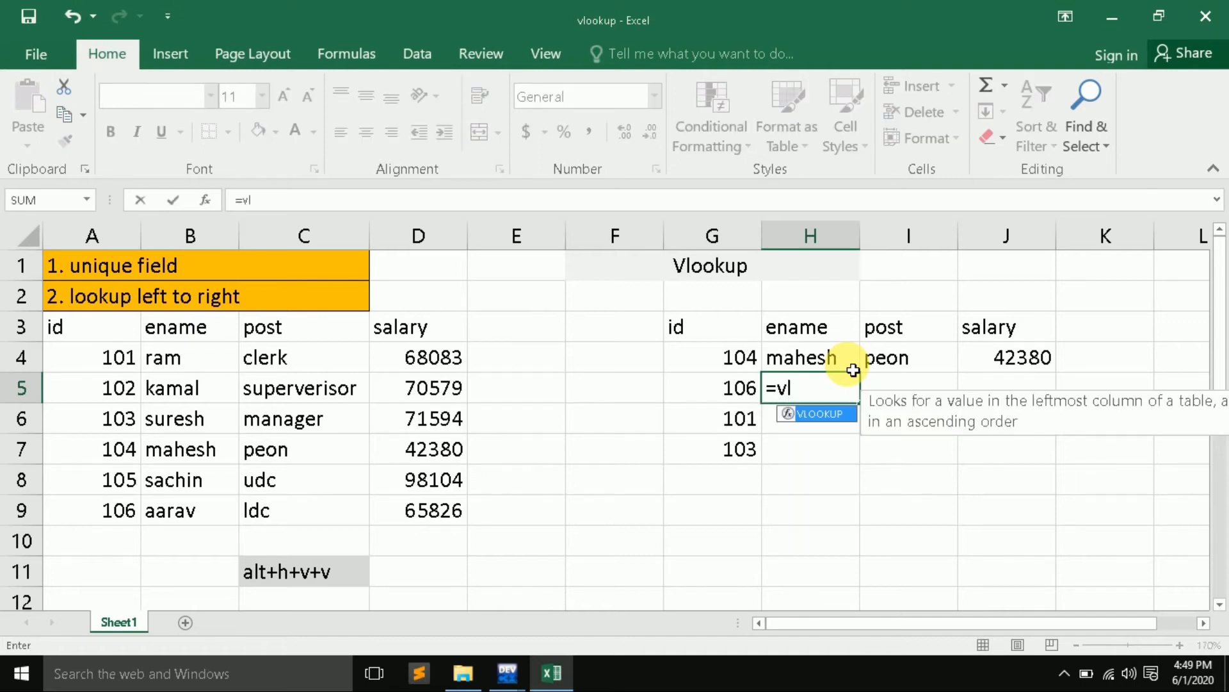
key(Tab)
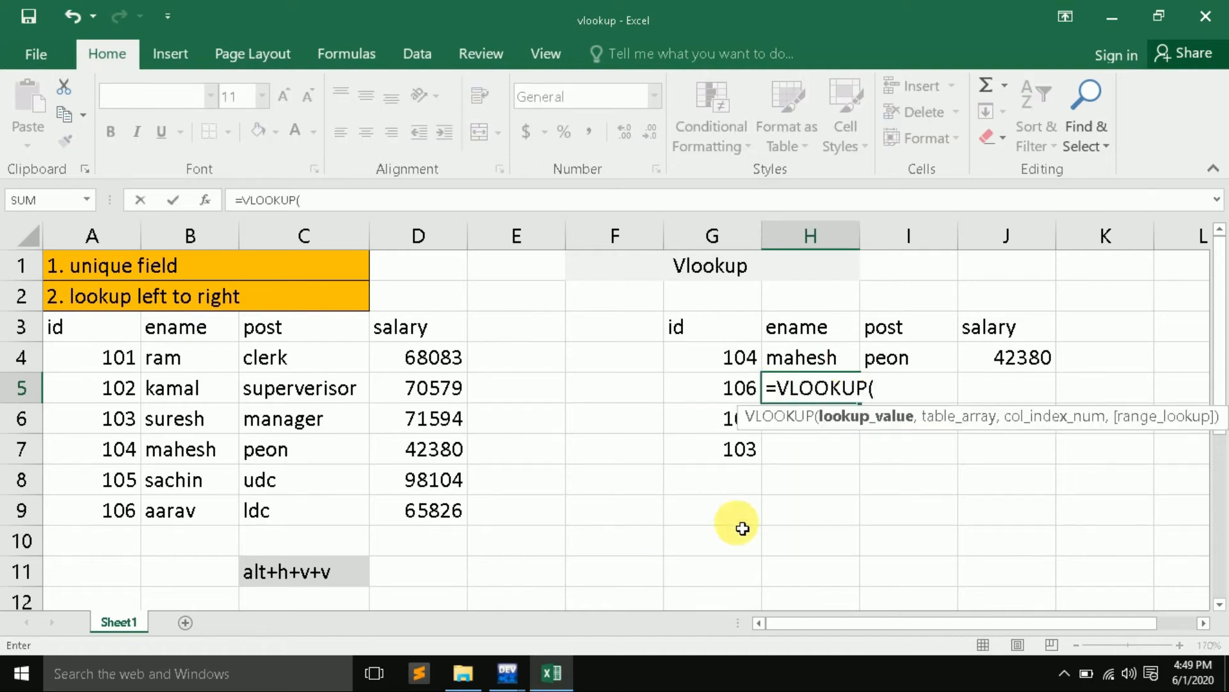
click(724, 398)
text(:)
key(BackSpace)
key(BackSpace)
key(BackSpace)
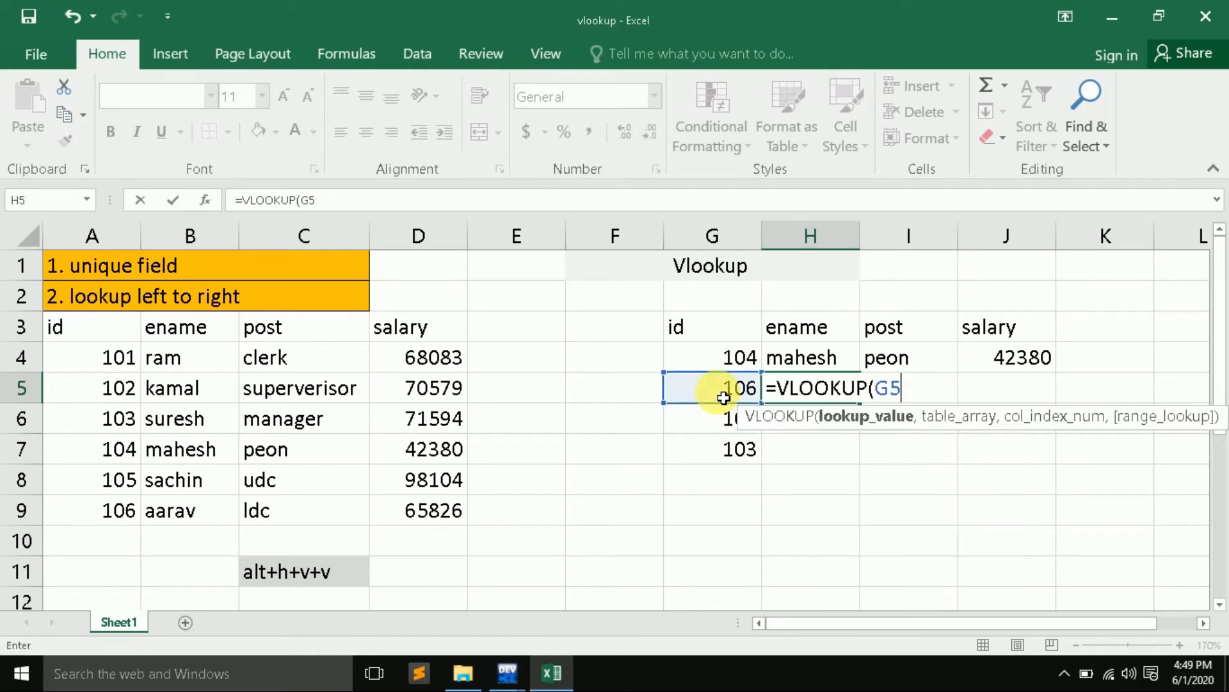
key(BackSpace)
key(BackSpace)
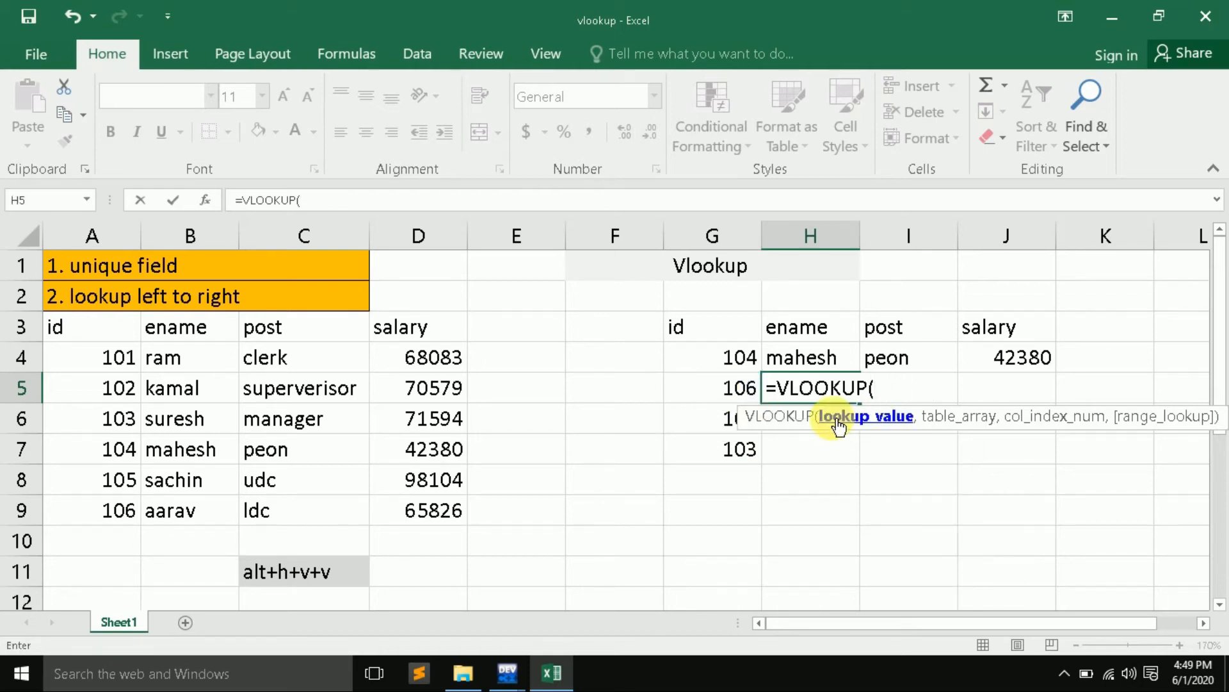
click(724, 391)
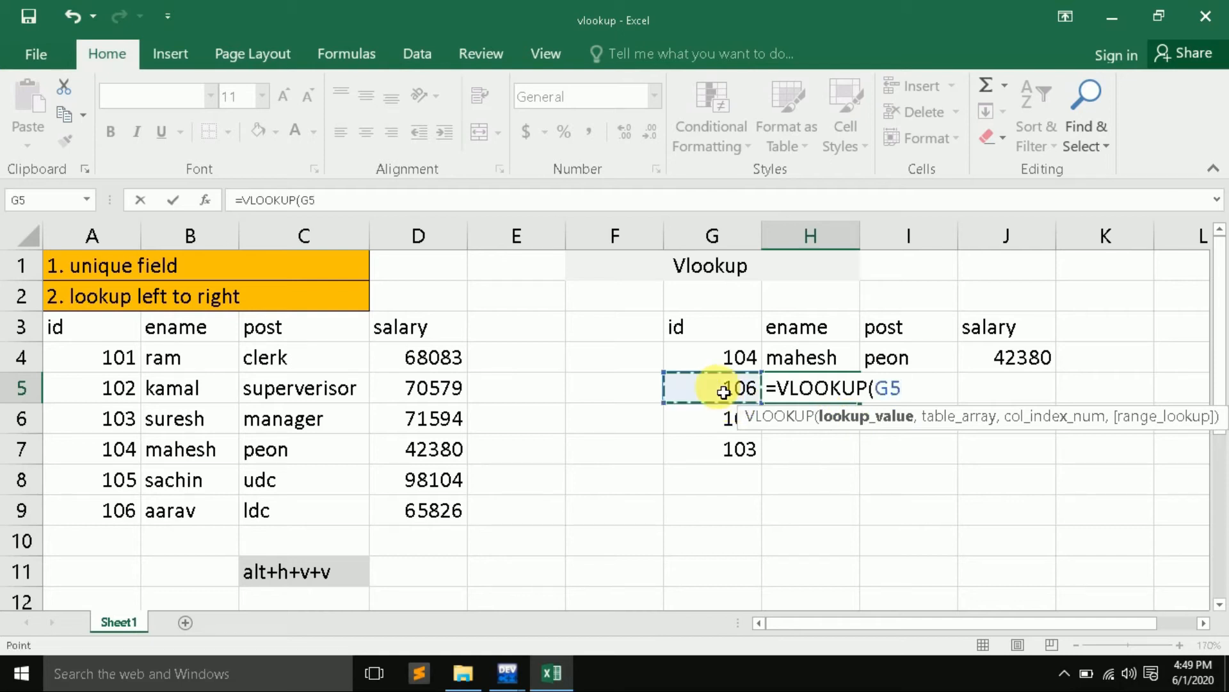
Complete the H5 VLOOKUP formula with table array A3:D9, column index 2 and range lookup 0.
text(,)
drag(93, 323, 412, 512)
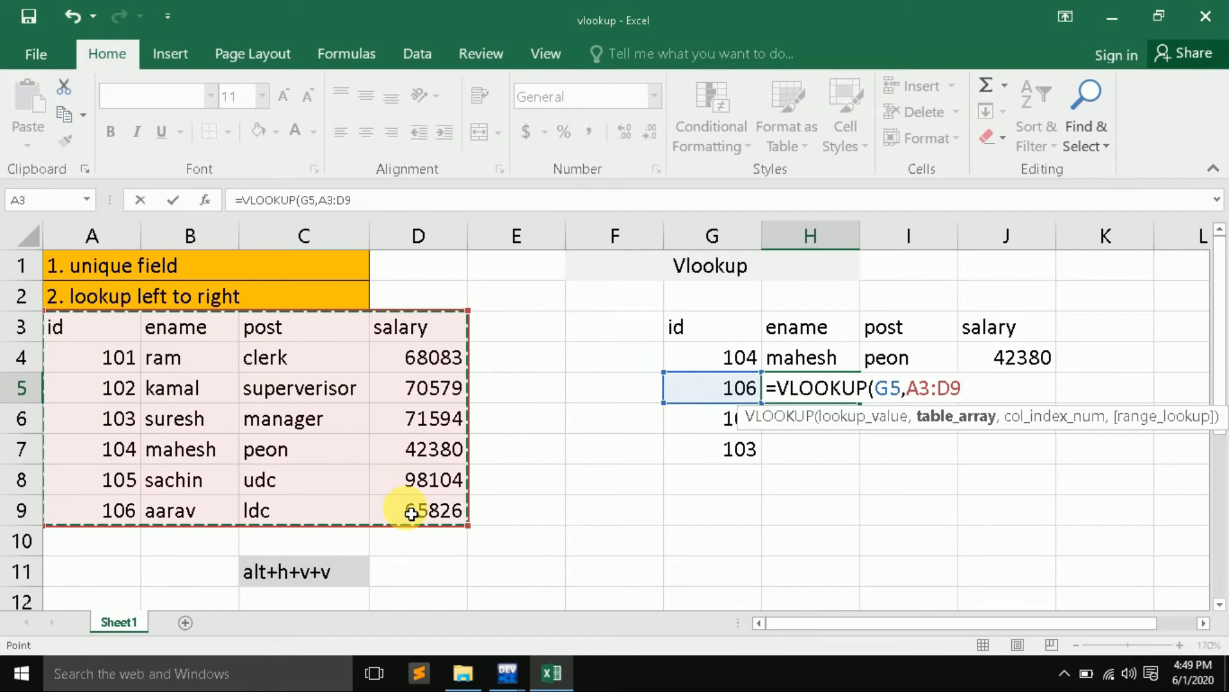
text(,)
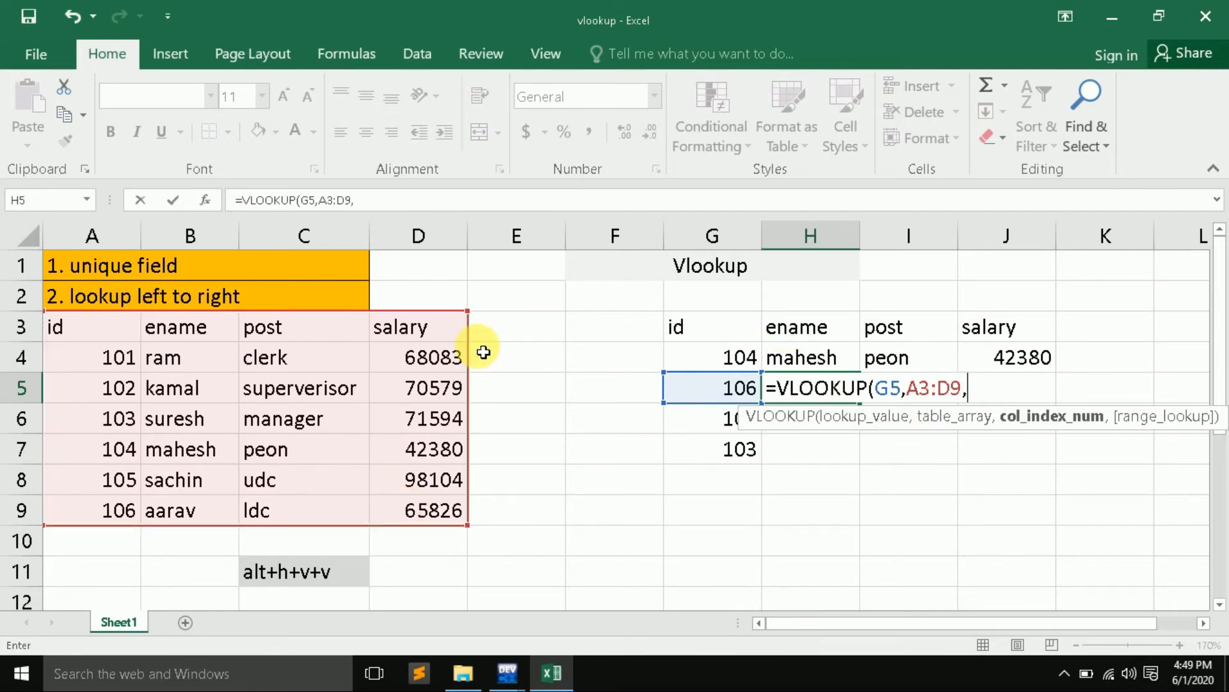
text(2)
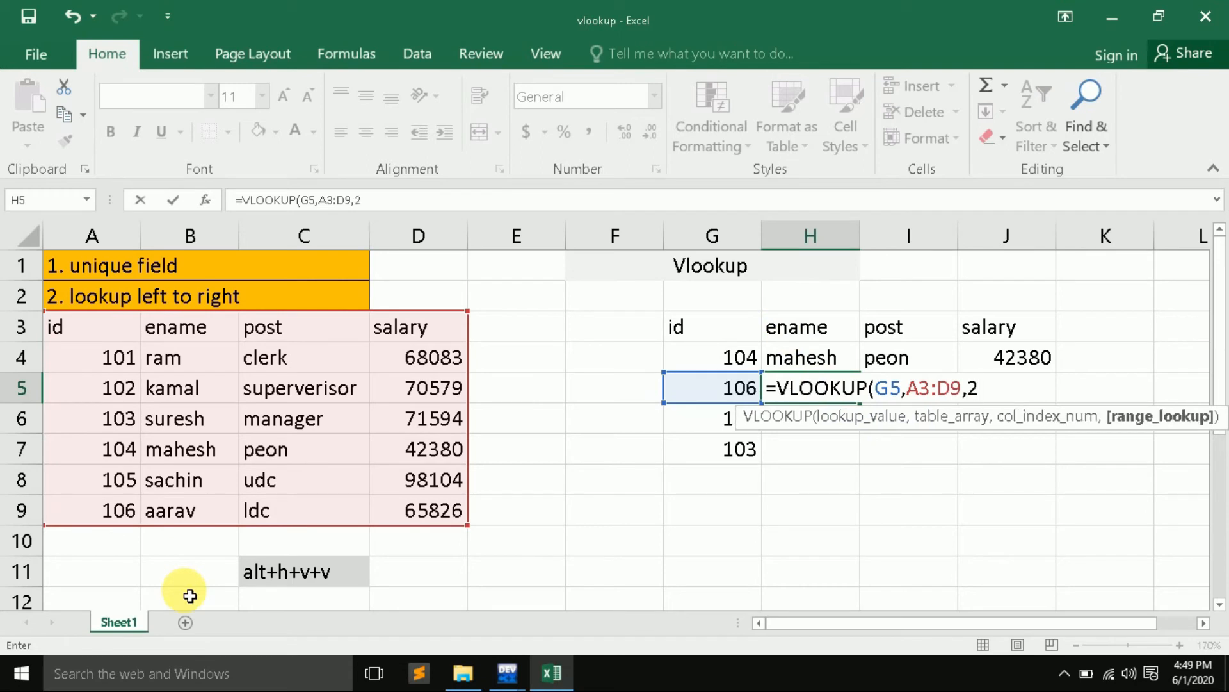
text(,0))
key(Return)
Fill the H5 VLOOKUP formula across to the post and salary cells I5:J5.
key(Up)
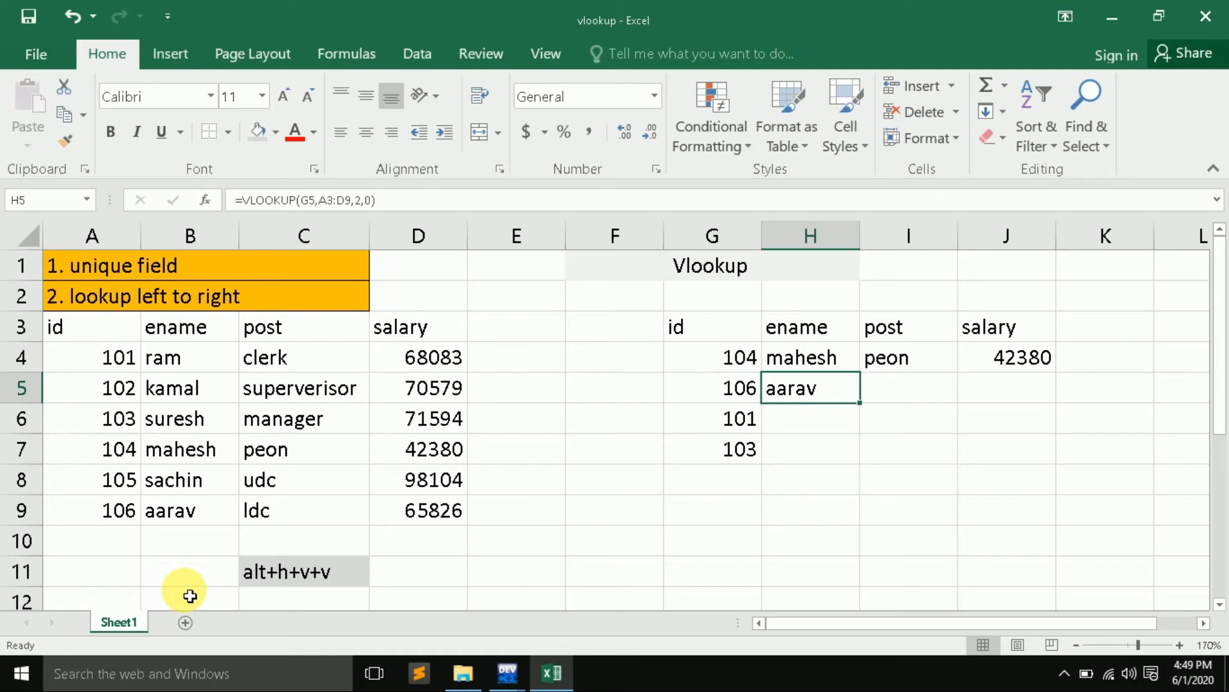
drag(867, 408, 1052, 405)
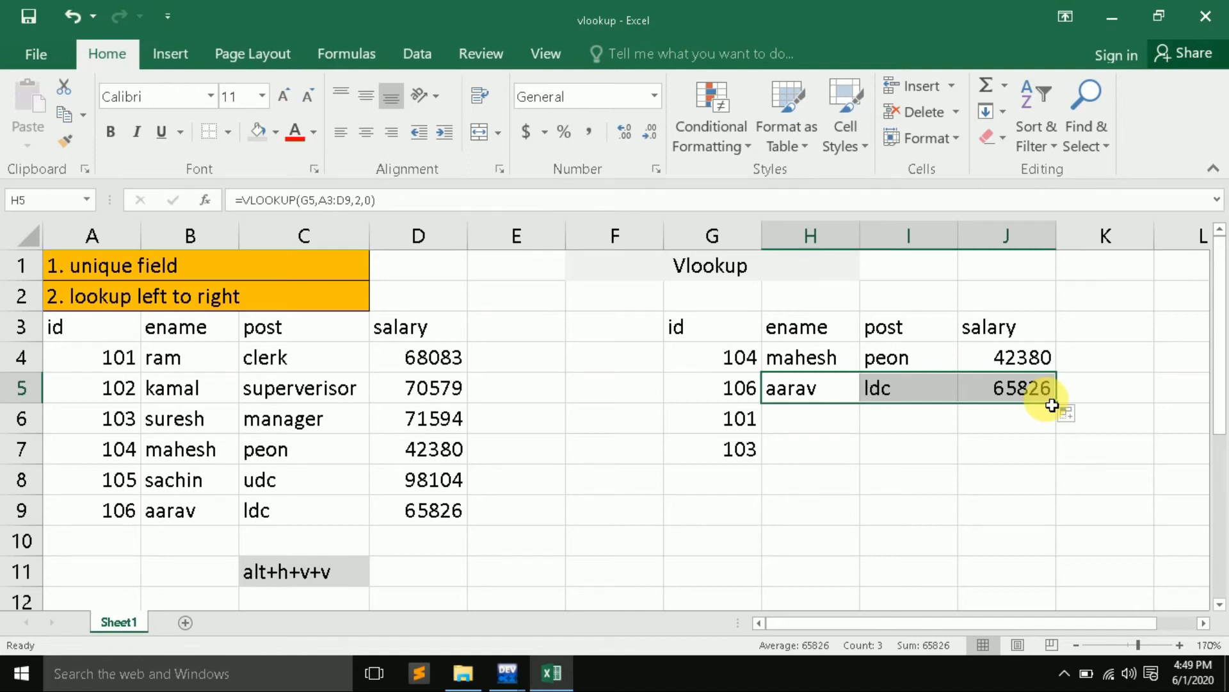
click(805, 427)
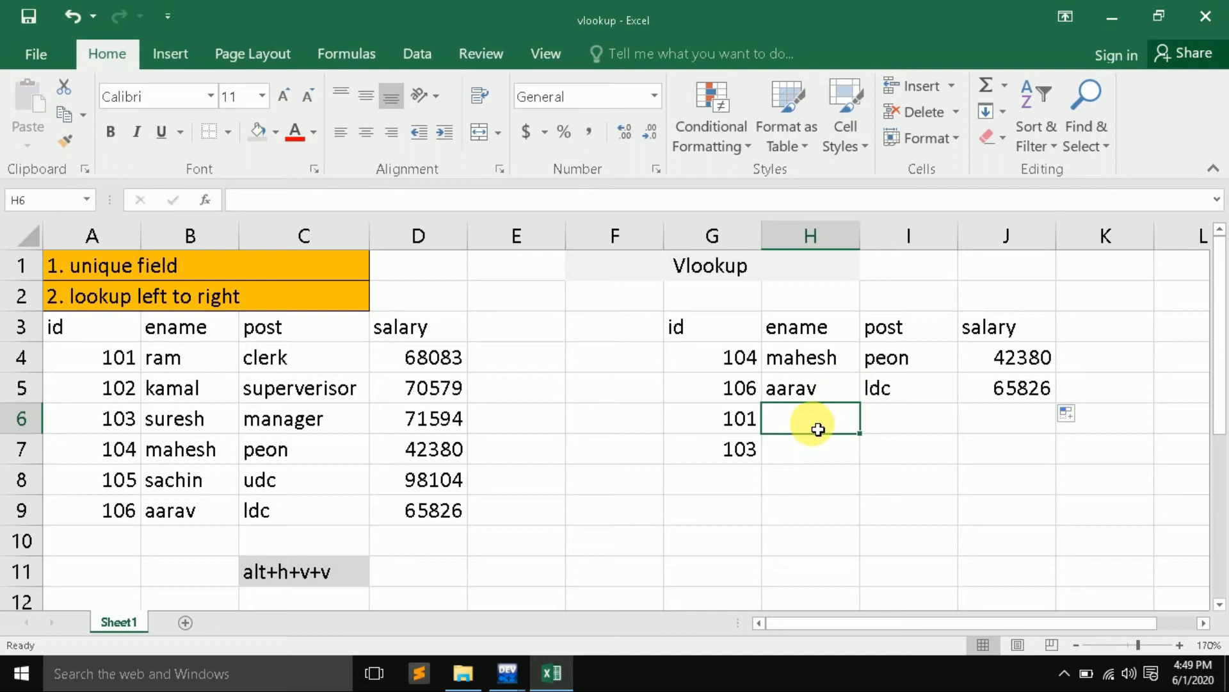
Enter a VLOOKUP formula in H6 with lookup value G6, table array A3:D9, column index 2 and range lookup 0.
text(=vl)
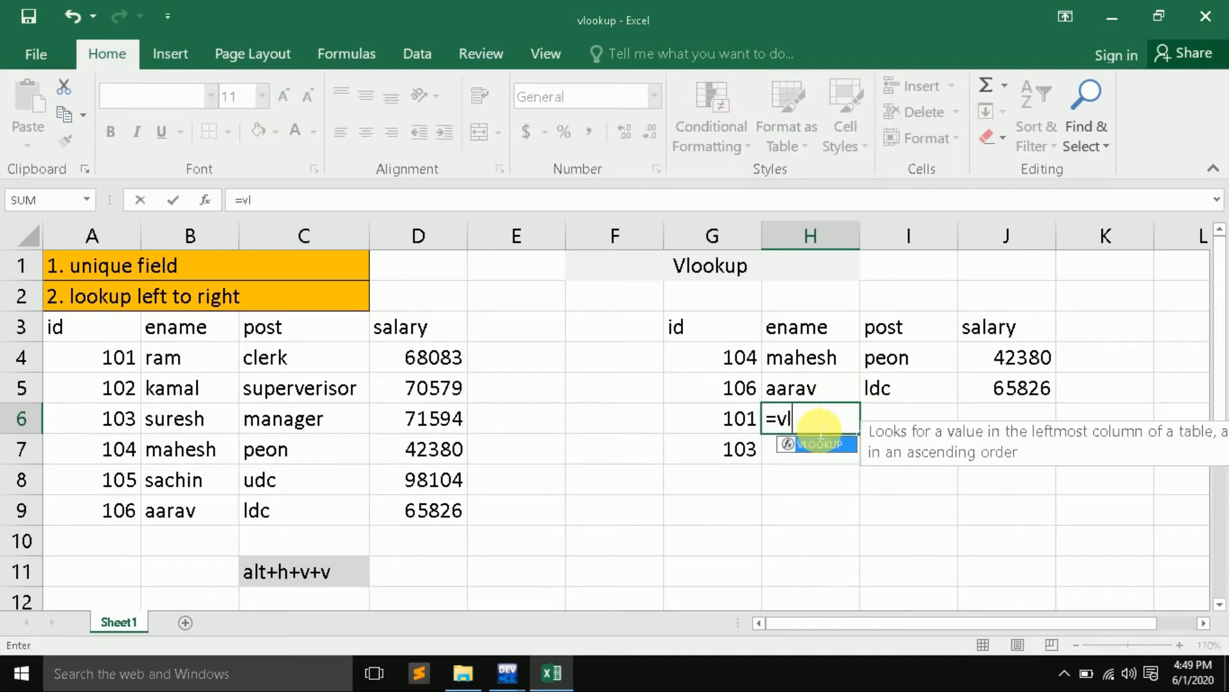
double_click(819, 440)
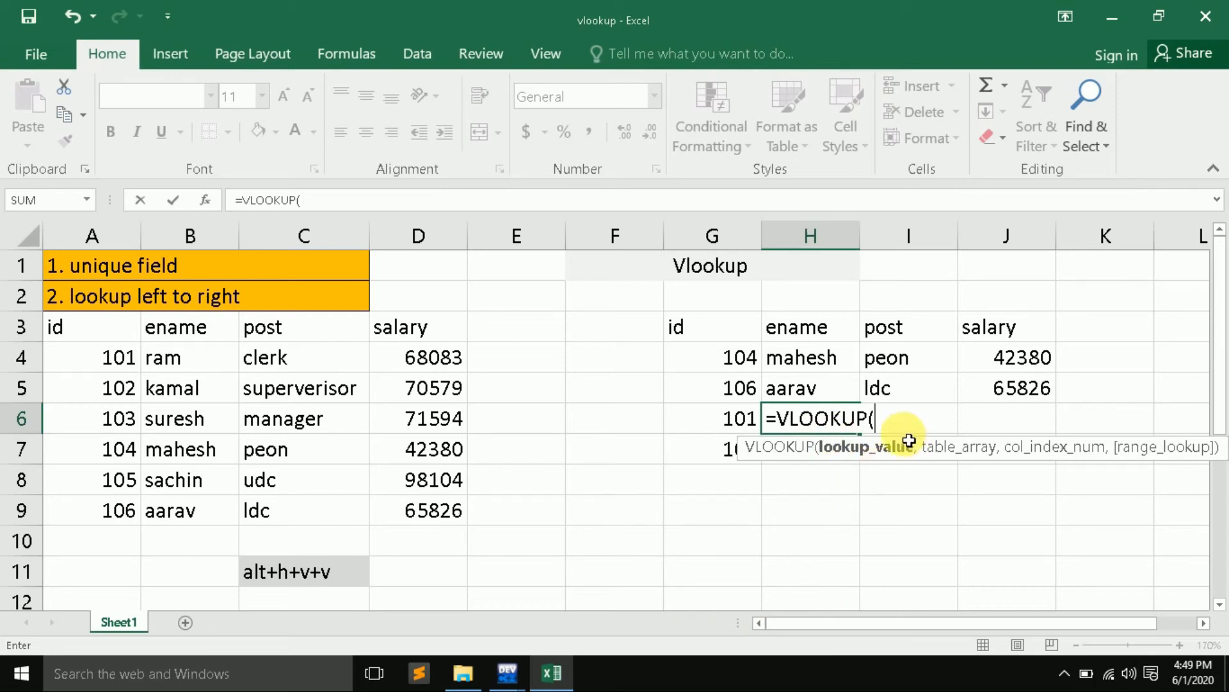
click(717, 423)
text(,)
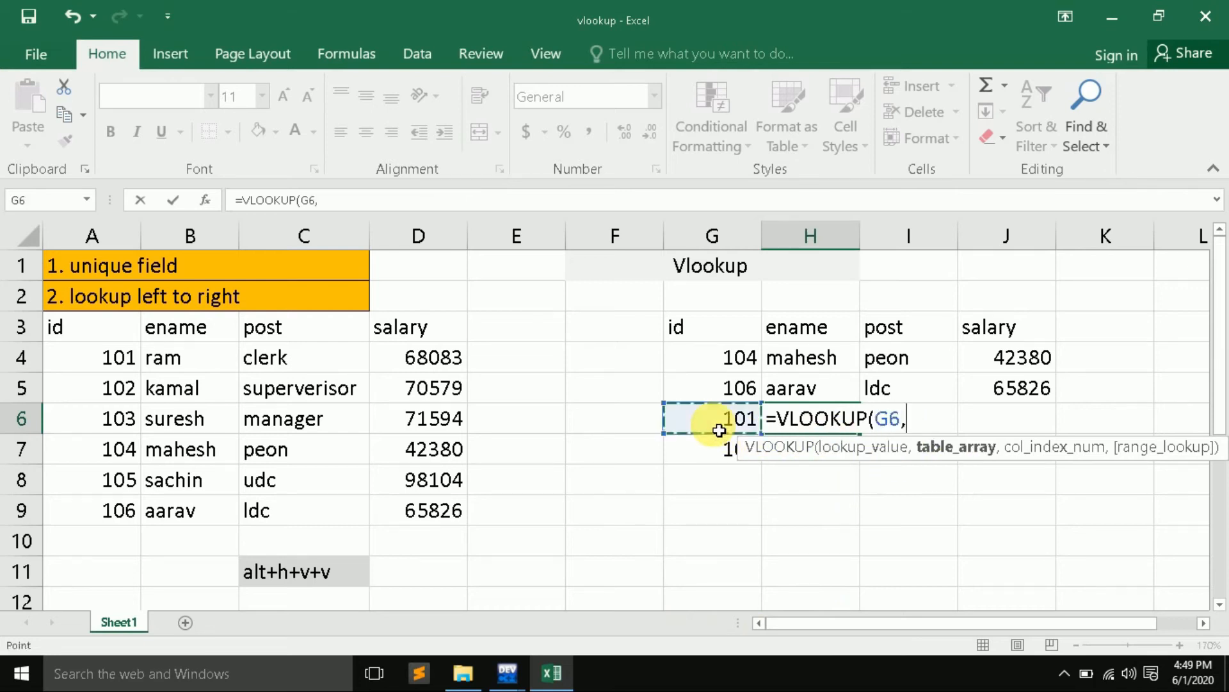
drag(56, 326, 424, 483)
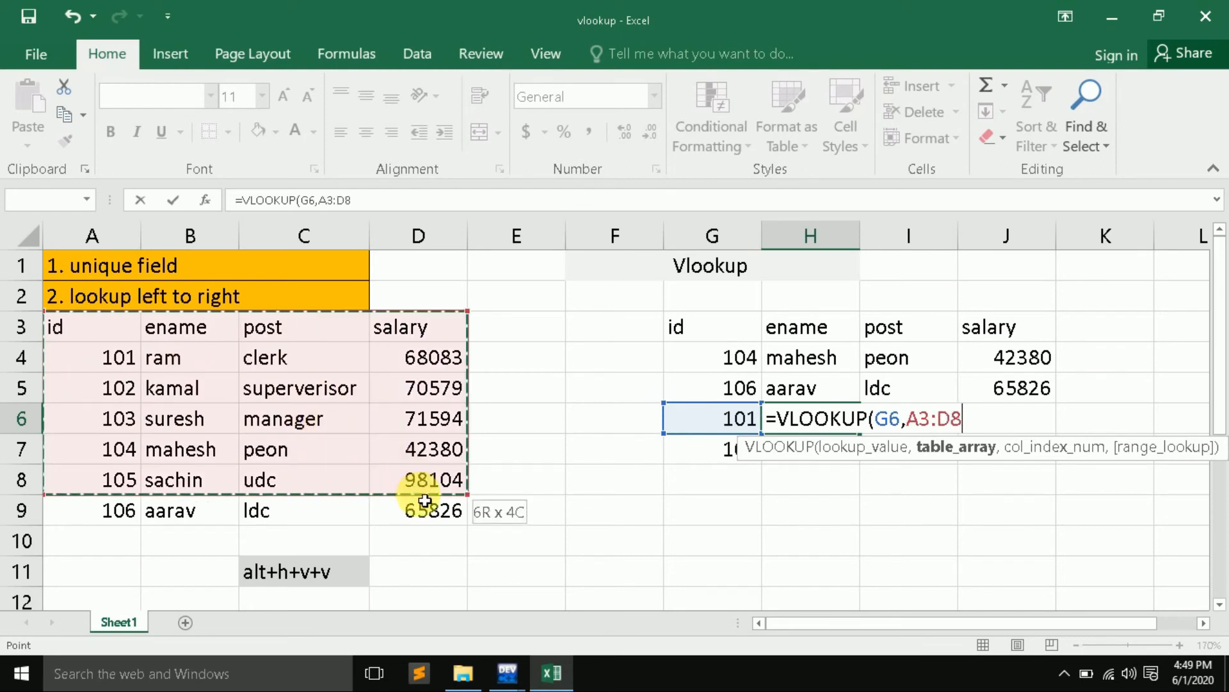
click(429, 511)
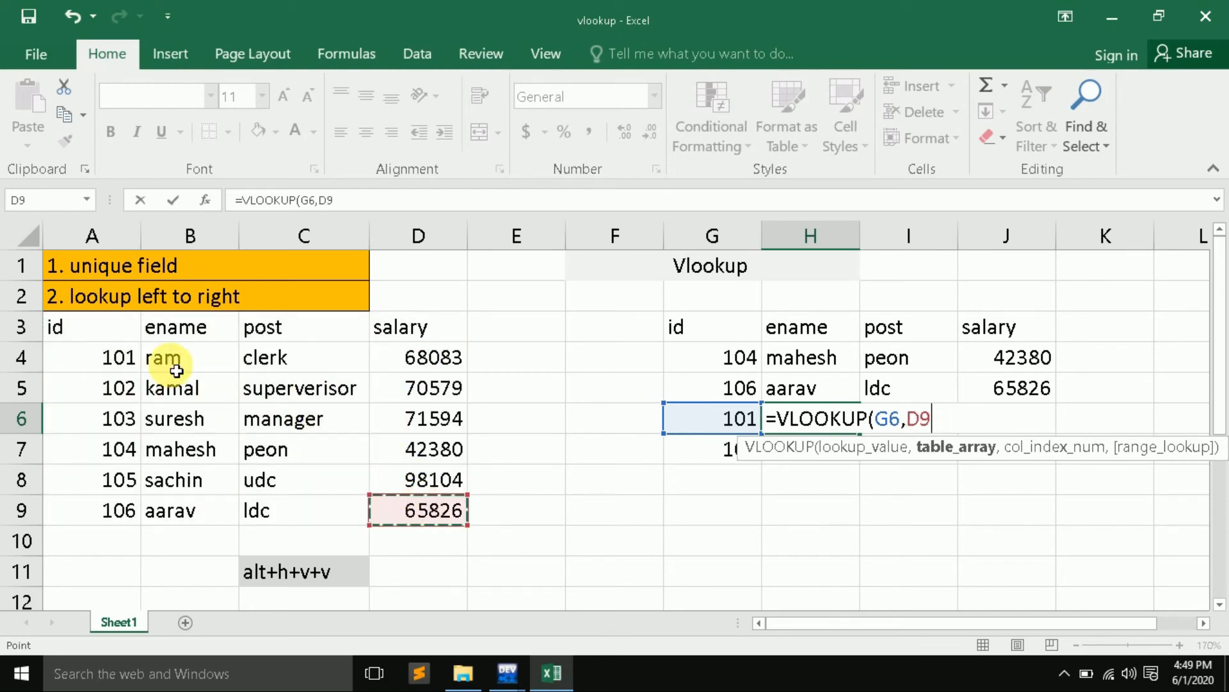
drag(90, 326, 460, 525)
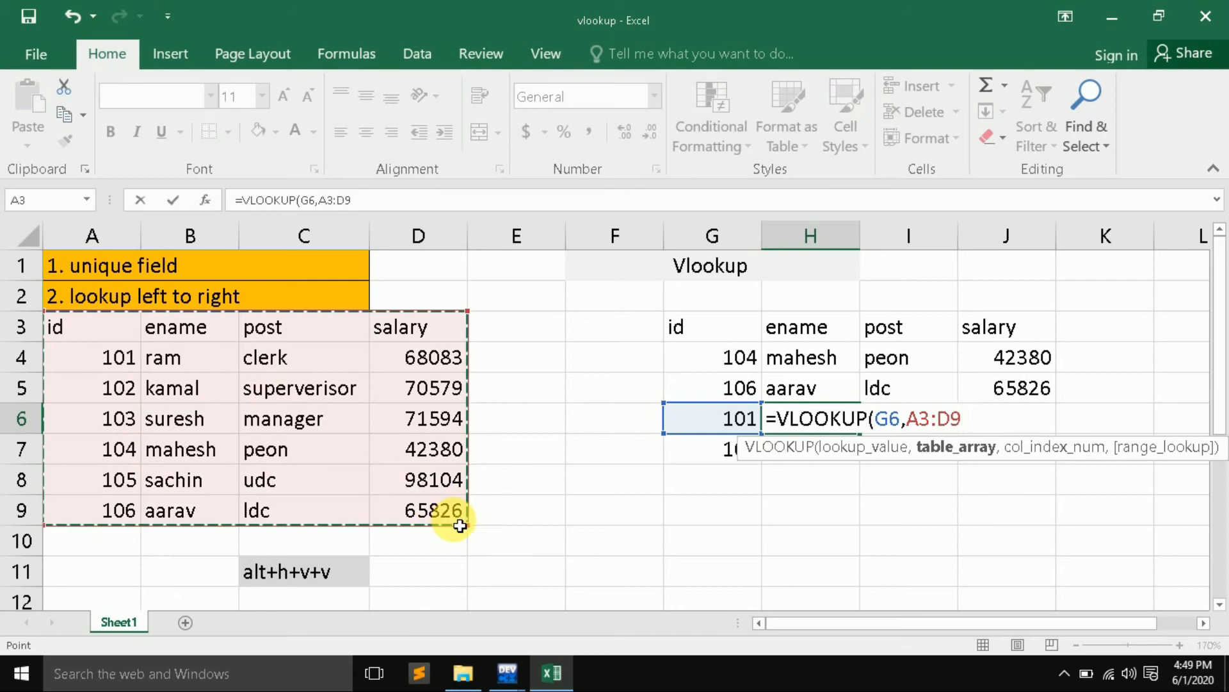
text(,2,0)
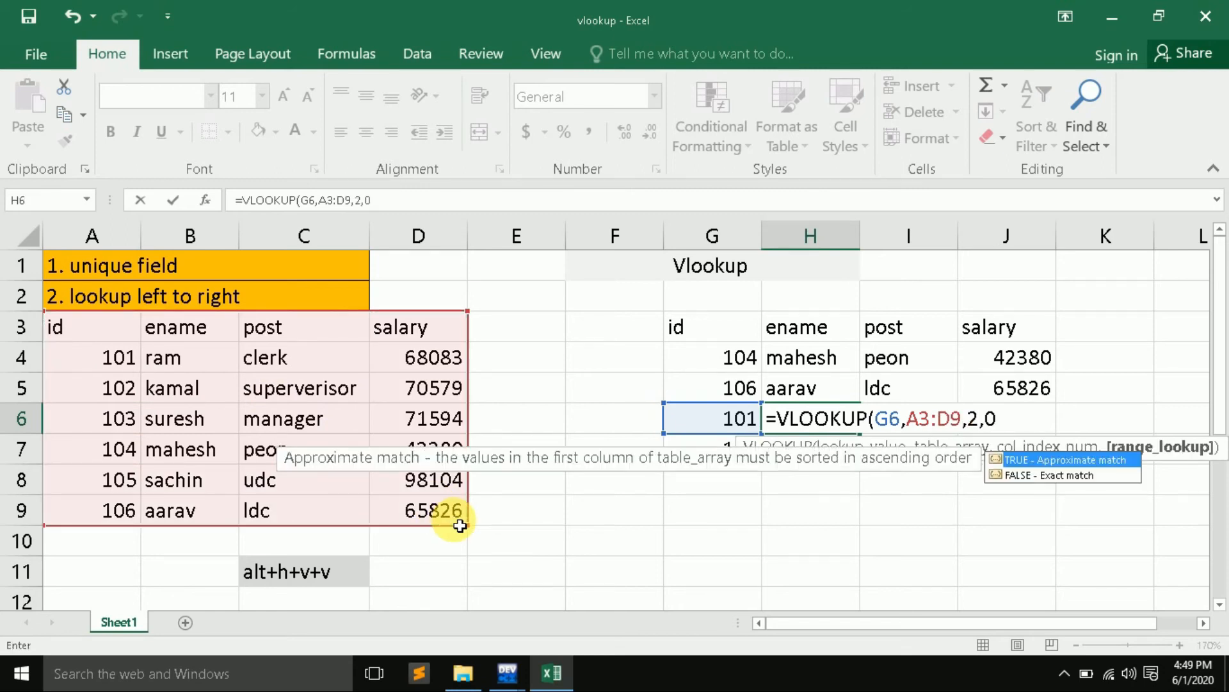
text())
key(Return)
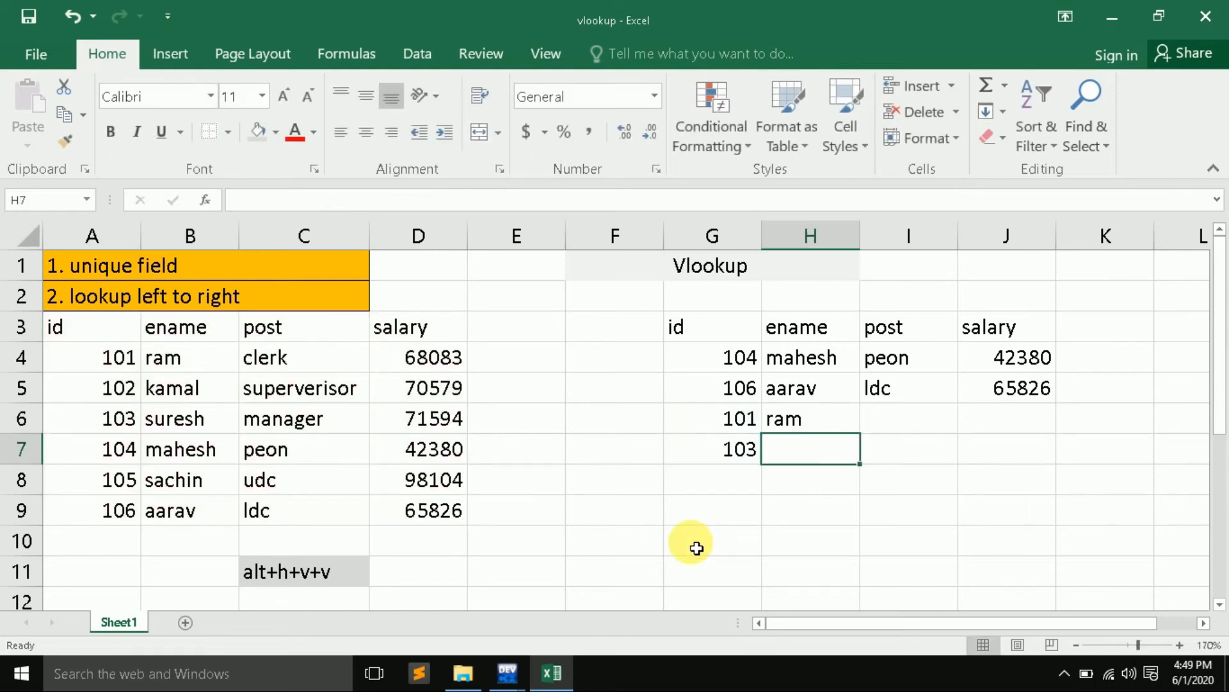
Fill the H6 VLOOKUP formula across to the post and salary cells I6:J6.
click(834, 425)
drag(867, 440, 1035, 453)
click(750, 453)
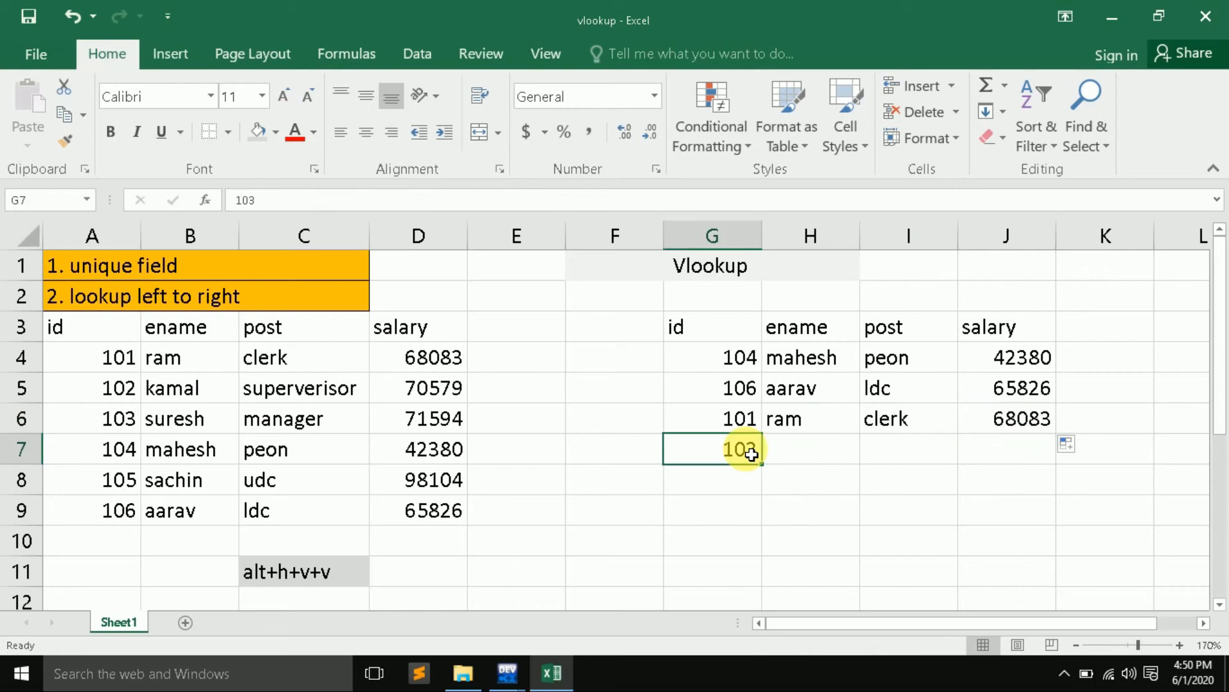
Enter a VLOOKUP formula in H7 with lookup value G7, table array A3:D9, column index 2 and range lookup 0.
click(817, 453)
text(=)
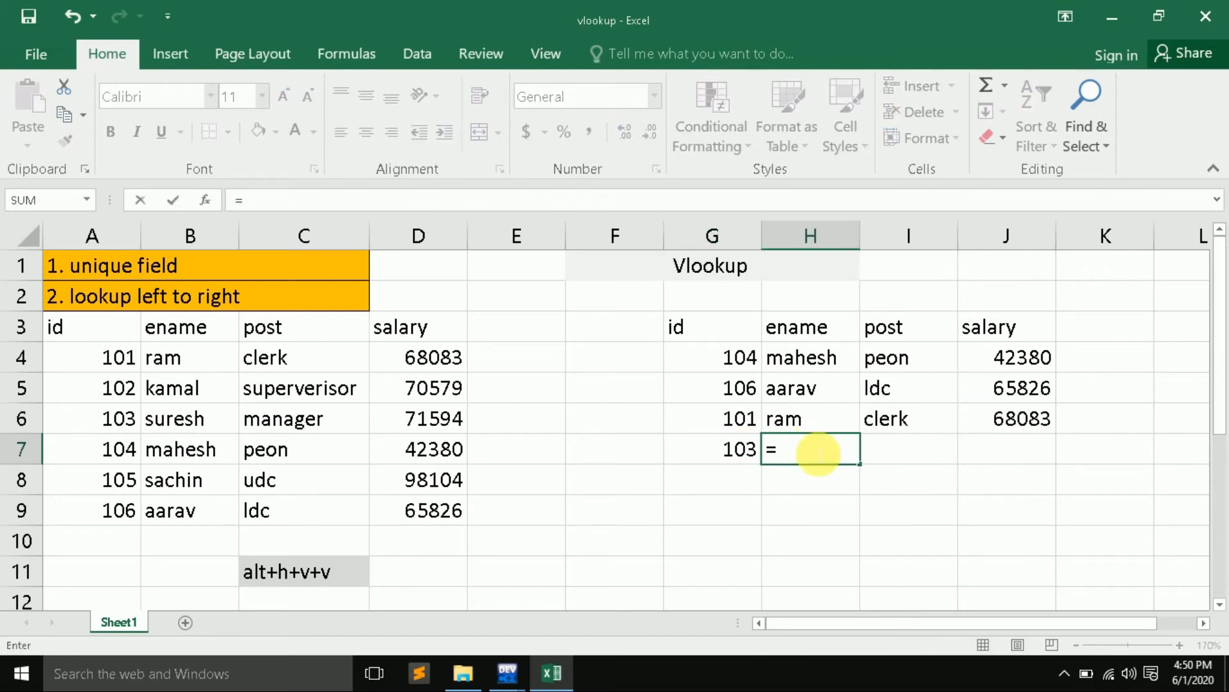
text(vl)
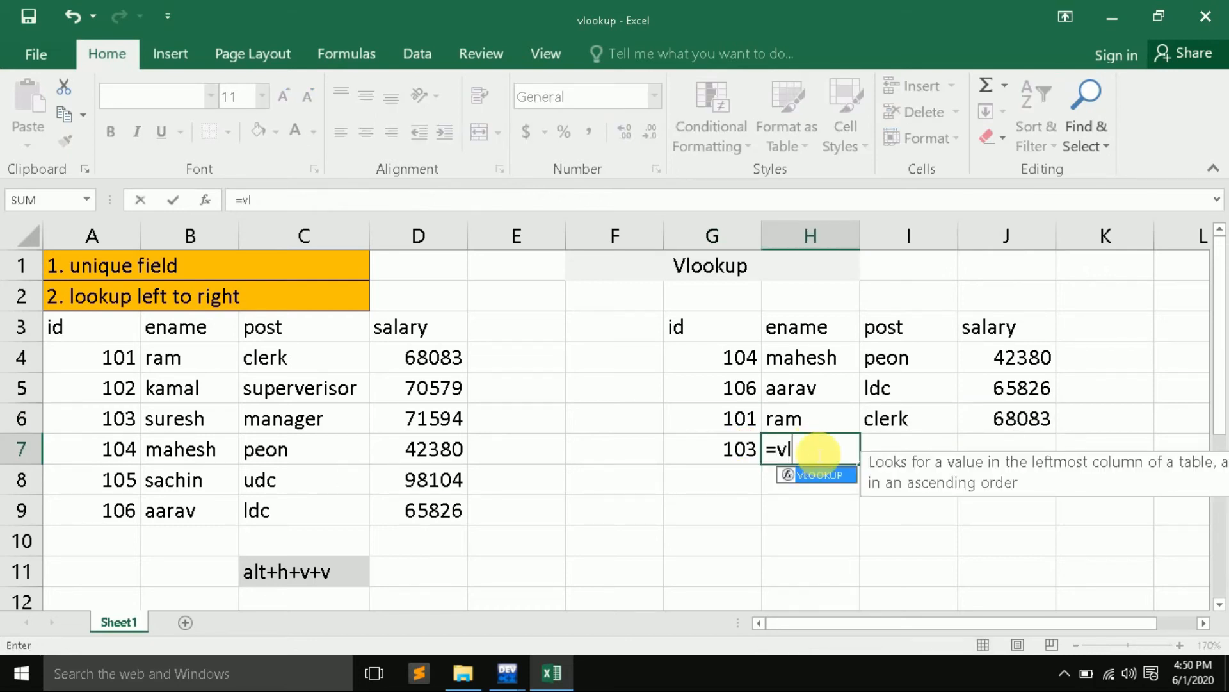
key(Tab)
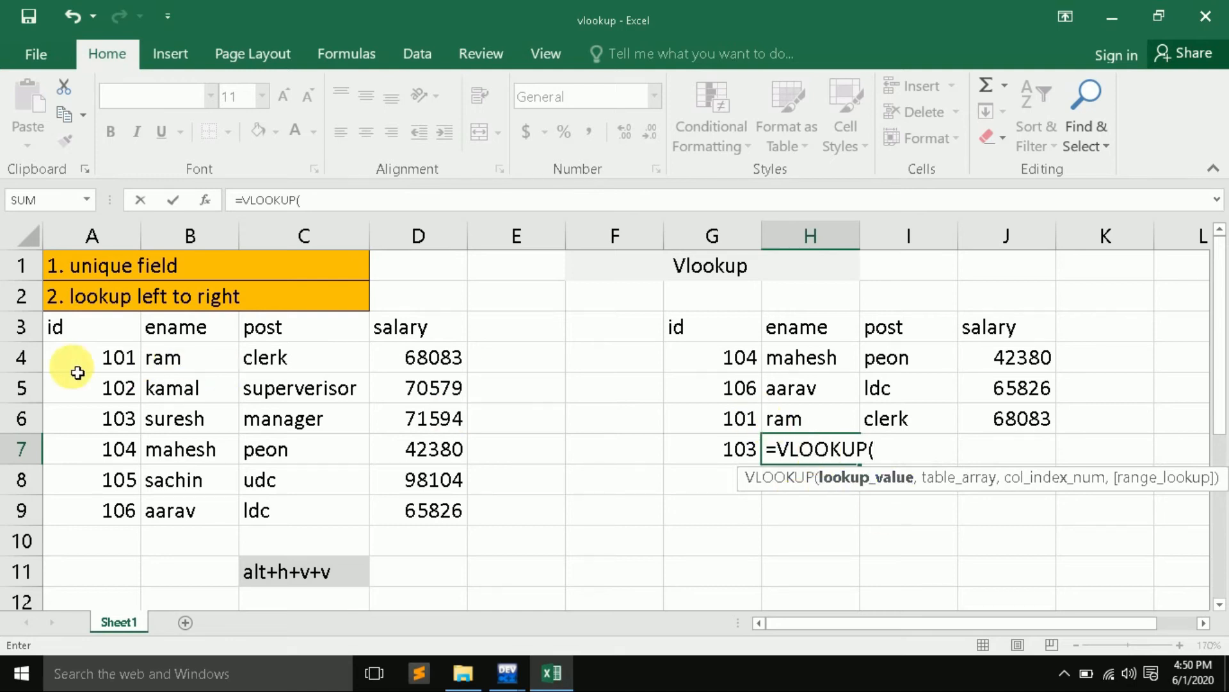
click(738, 453)
text(,)
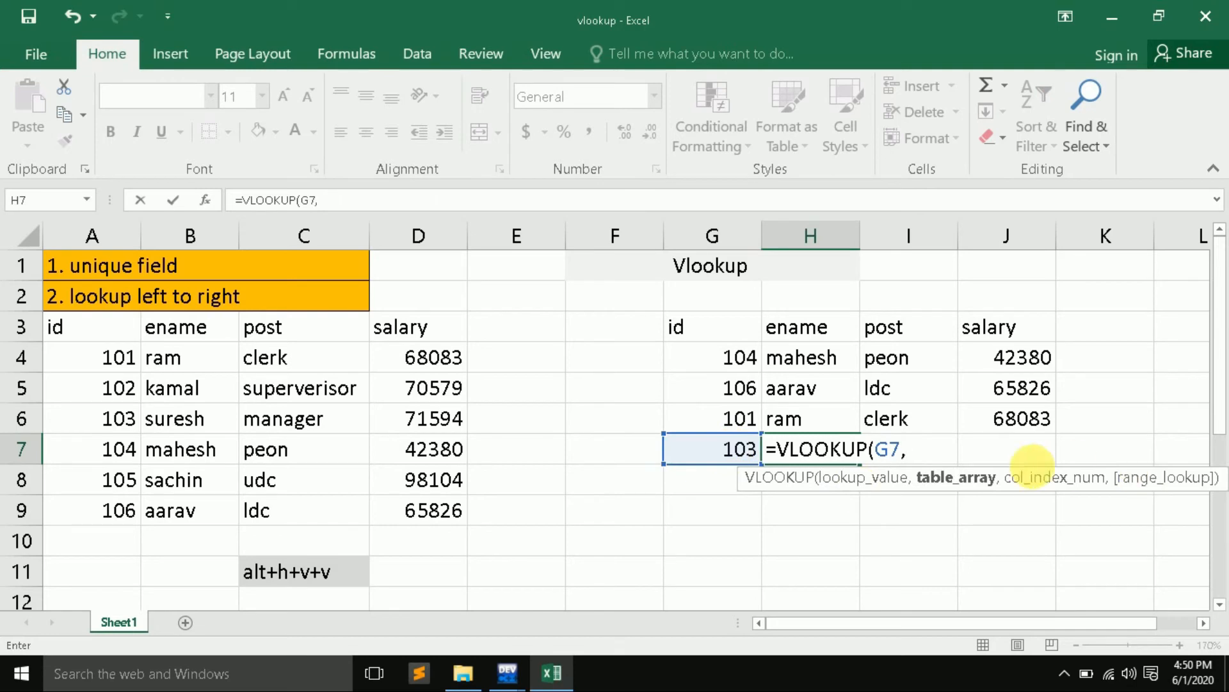
drag(89, 337, 447, 511)
text(,)
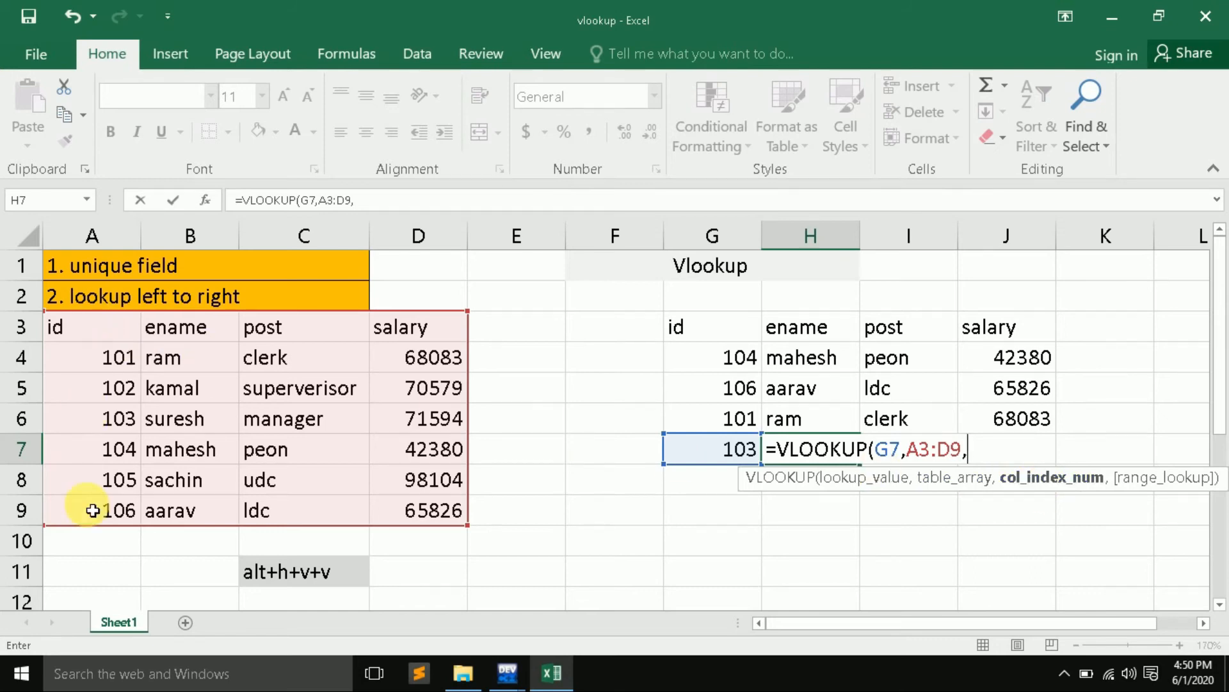
text(2,)
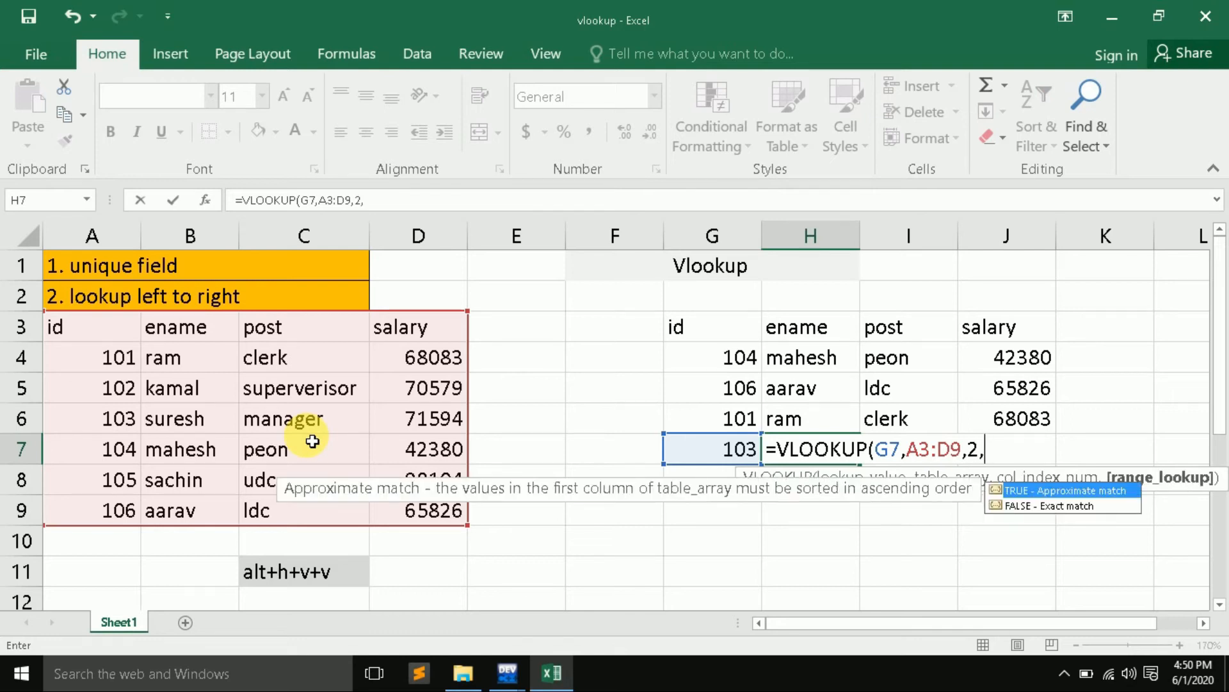
text(0))
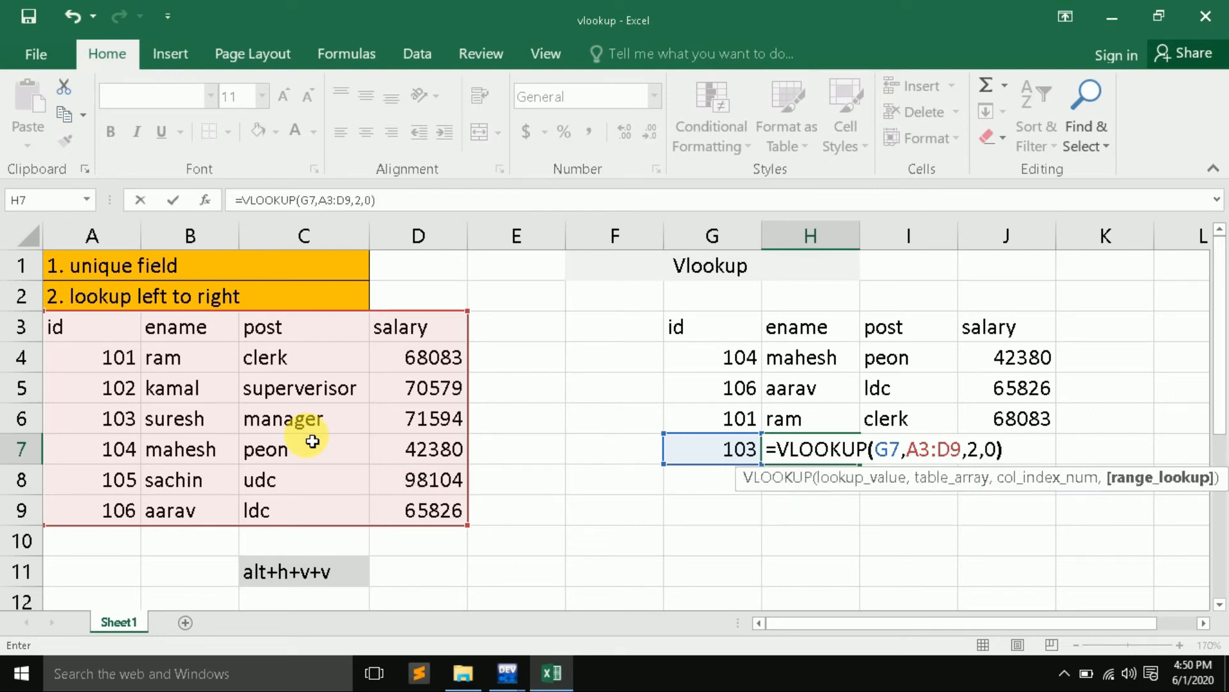
key(Return)
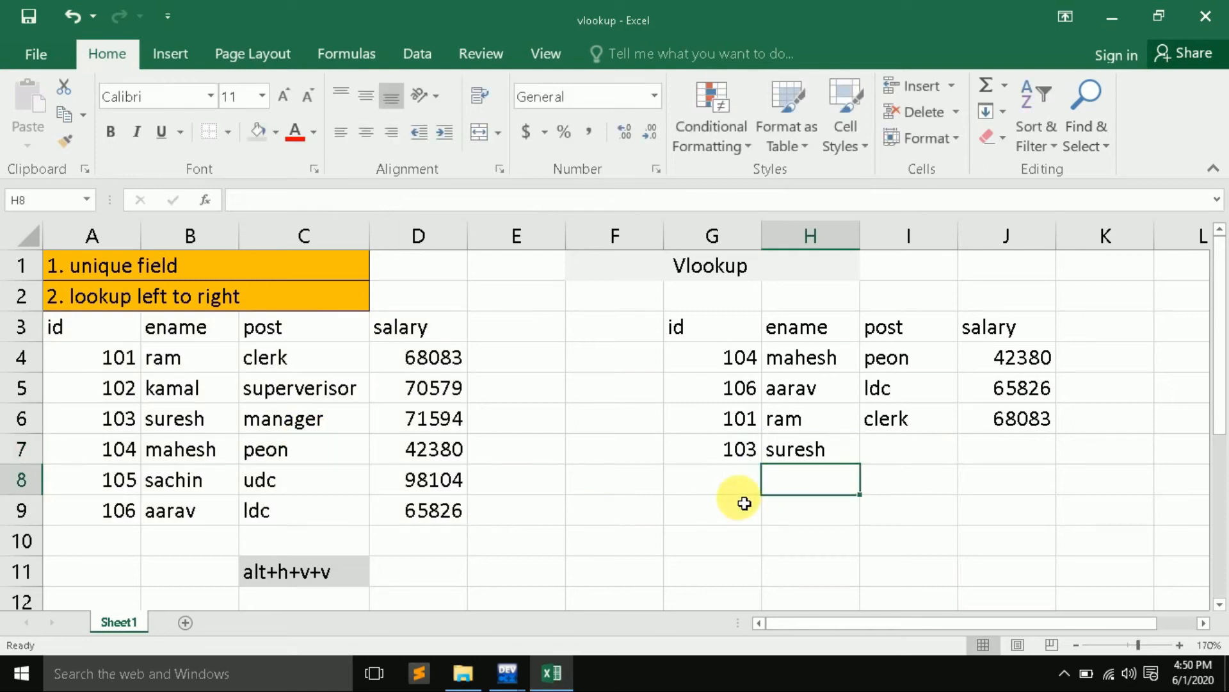
Fill the H7 VLOOKUP formula across to the post and salary cells I7:J7 and look over the completed lookup table.
click(820, 460)
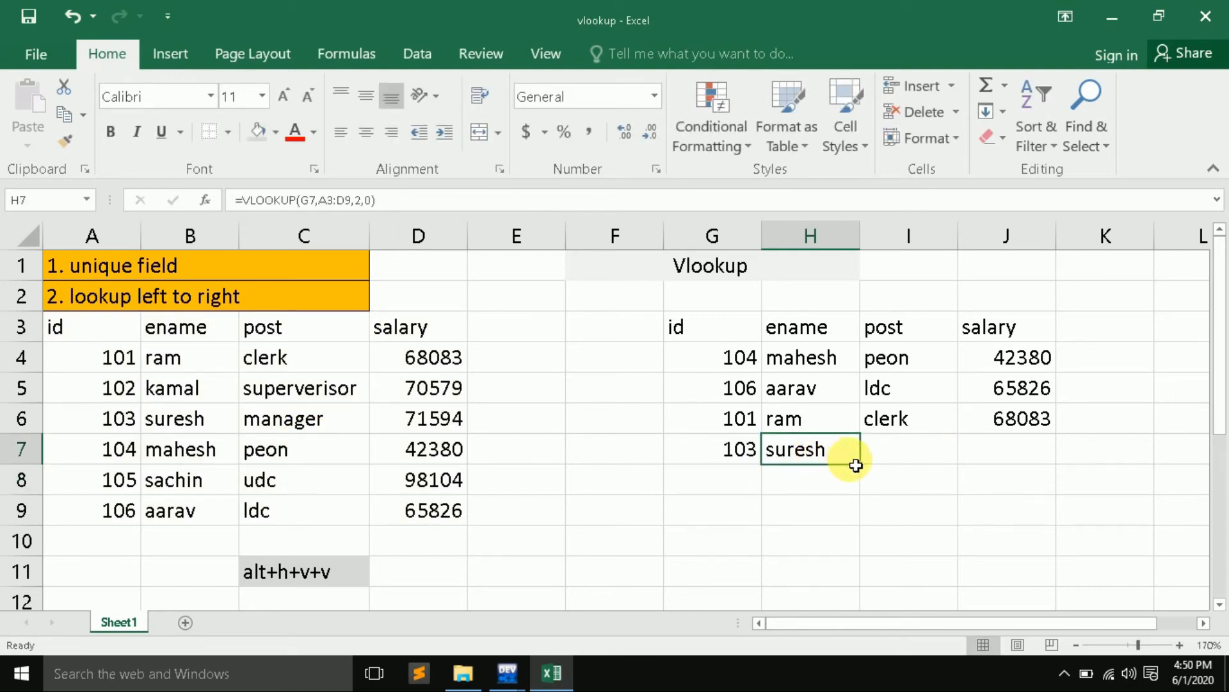
drag(868, 468, 1067, 461)
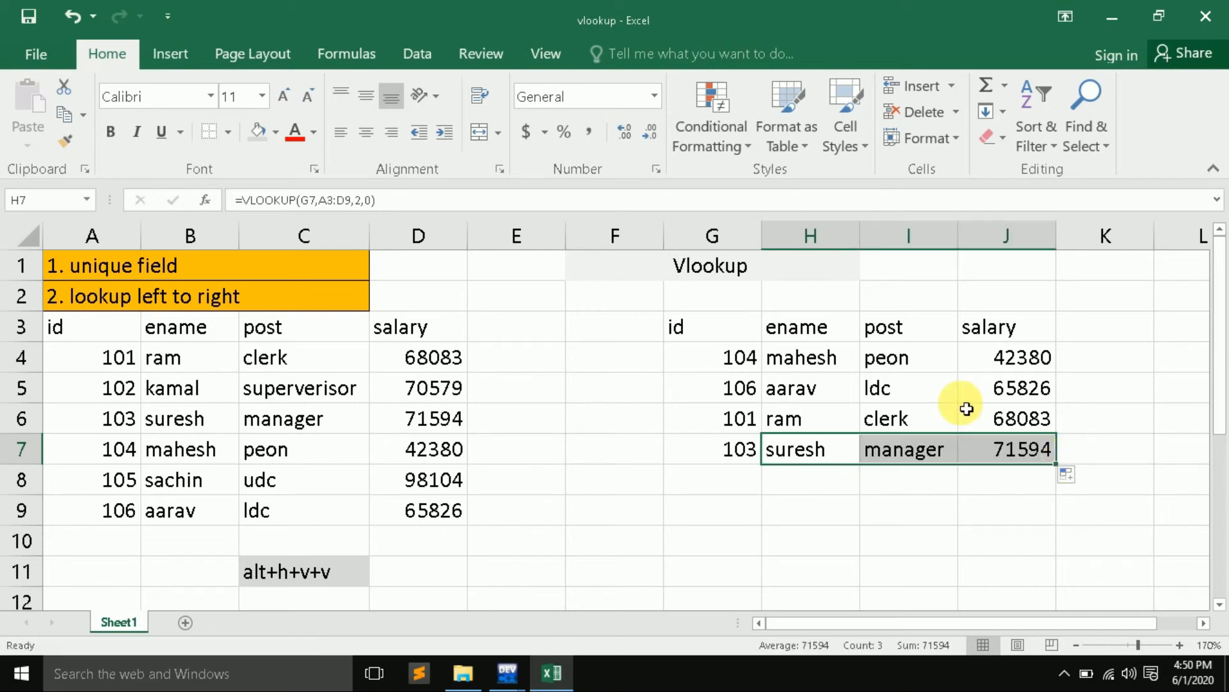
drag(703, 334, 1052, 454)
click(812, 541)
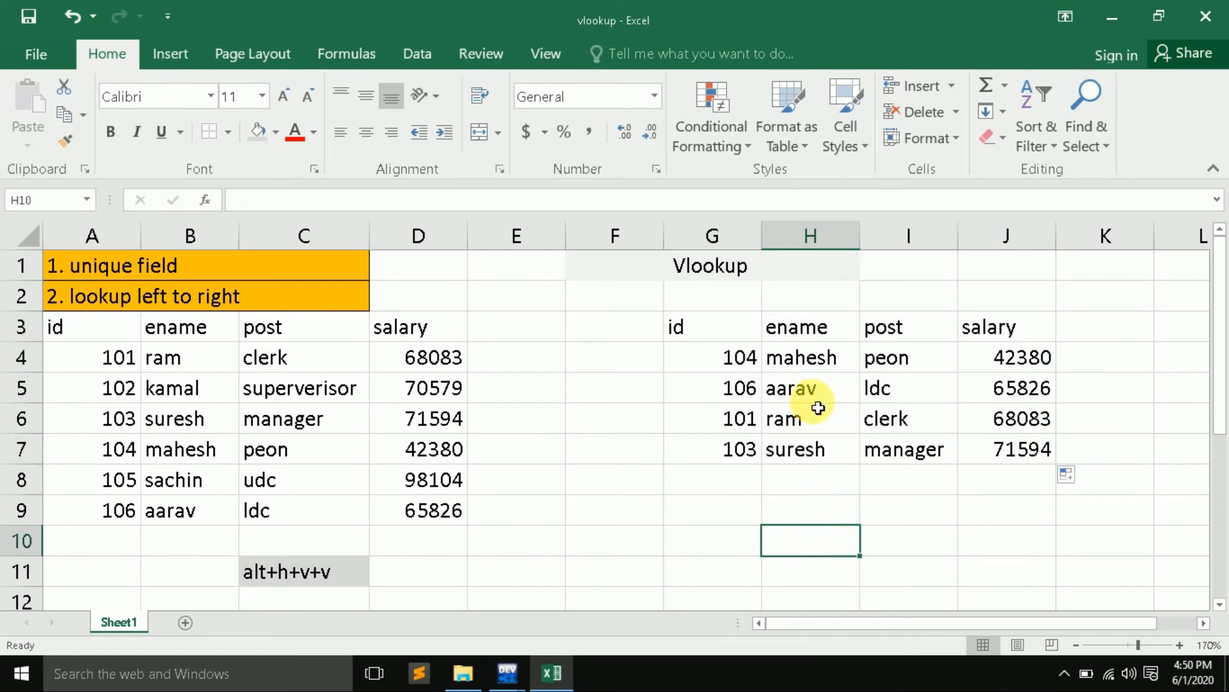
Evaluate the G4 and A3:D9 arguments inside the H4 VLOOKUP formula to examine their values, leaving the formula without saving.
click(811, 366)
double_click(811, 366)
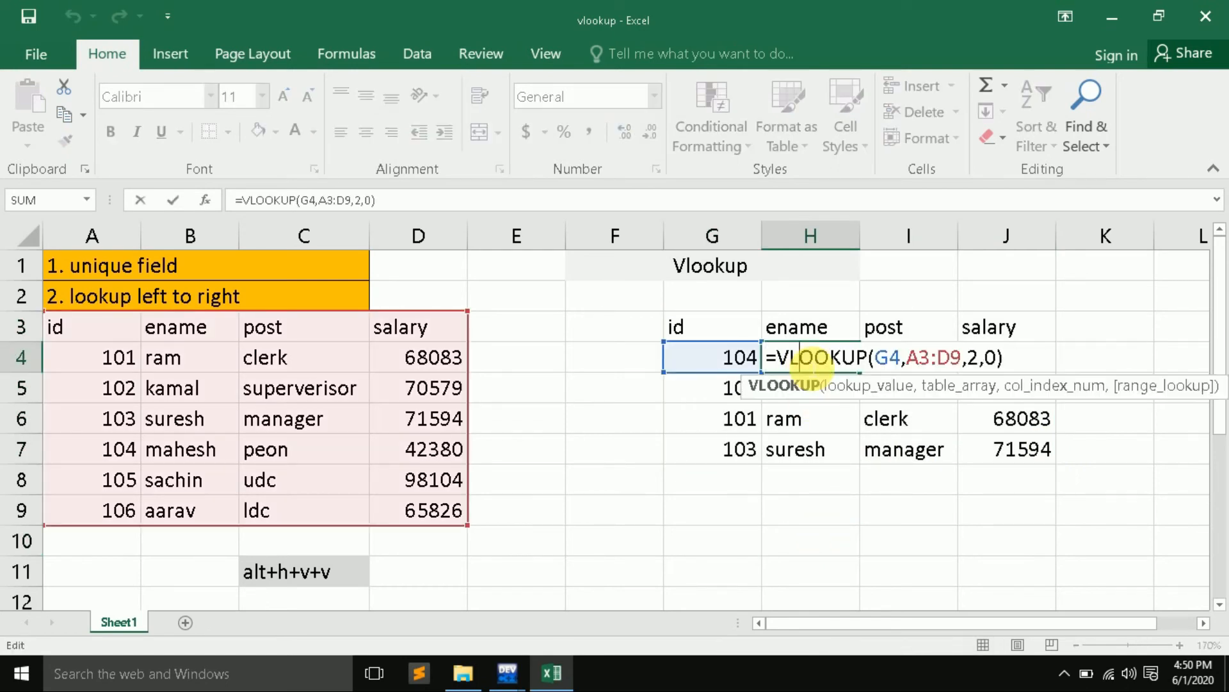
click(890, 357)
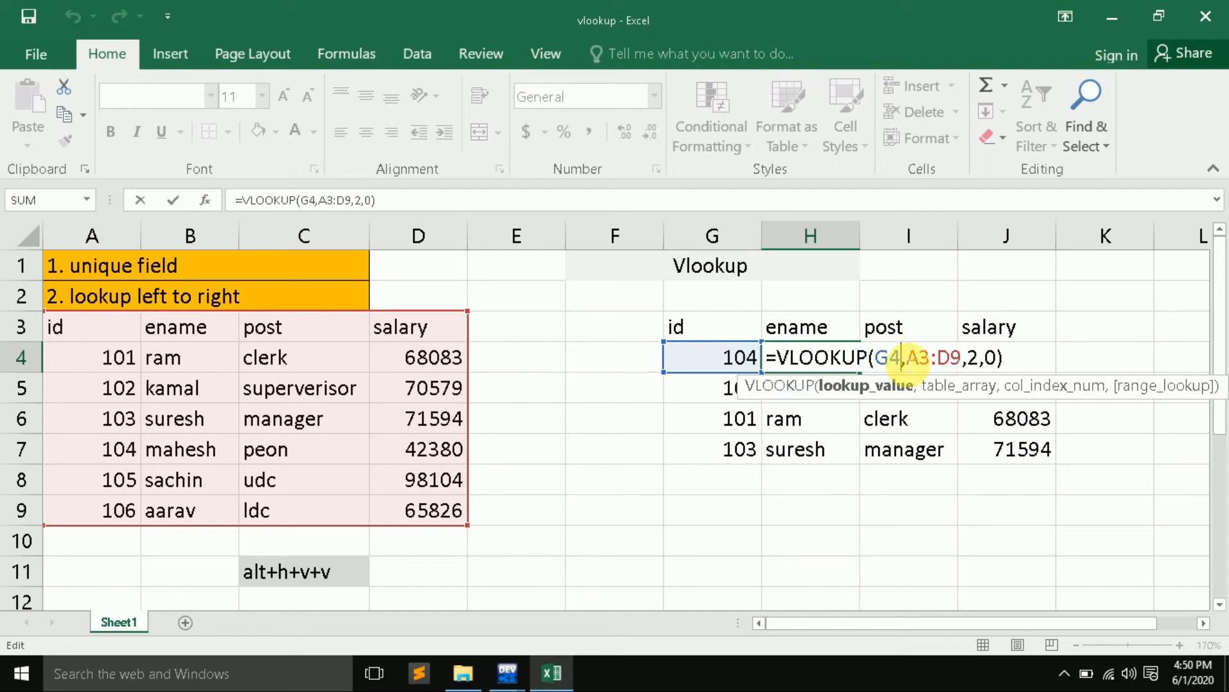
double_click(885, 358)
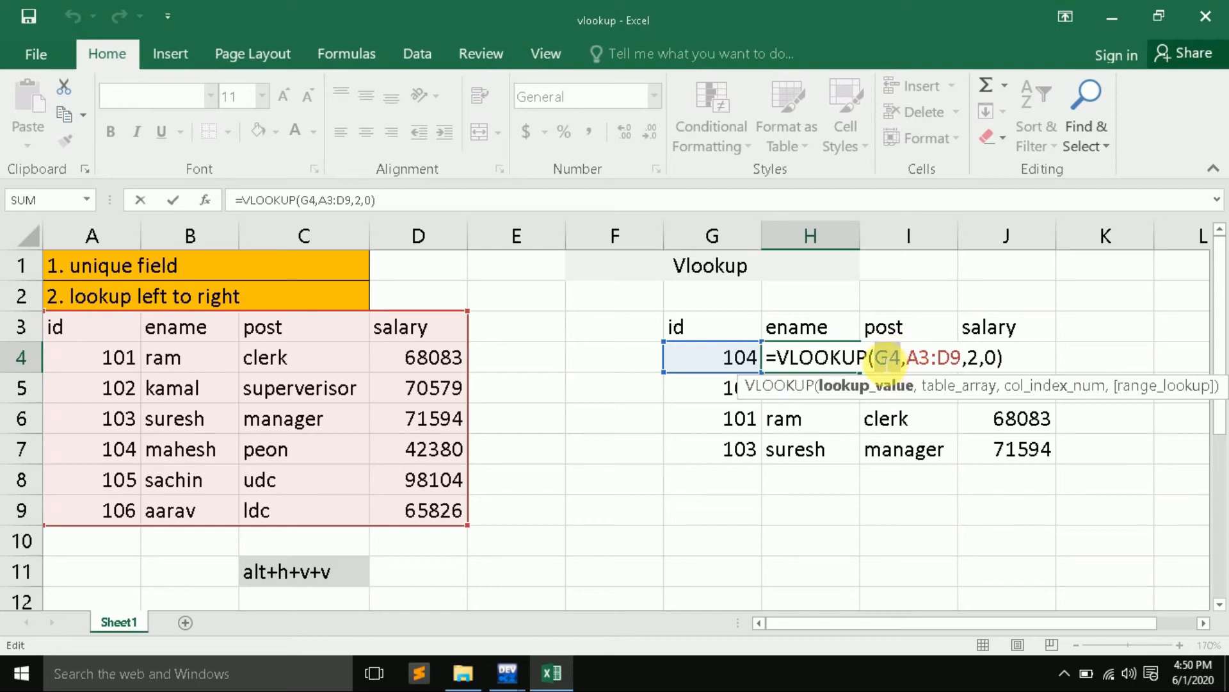
key(F9)
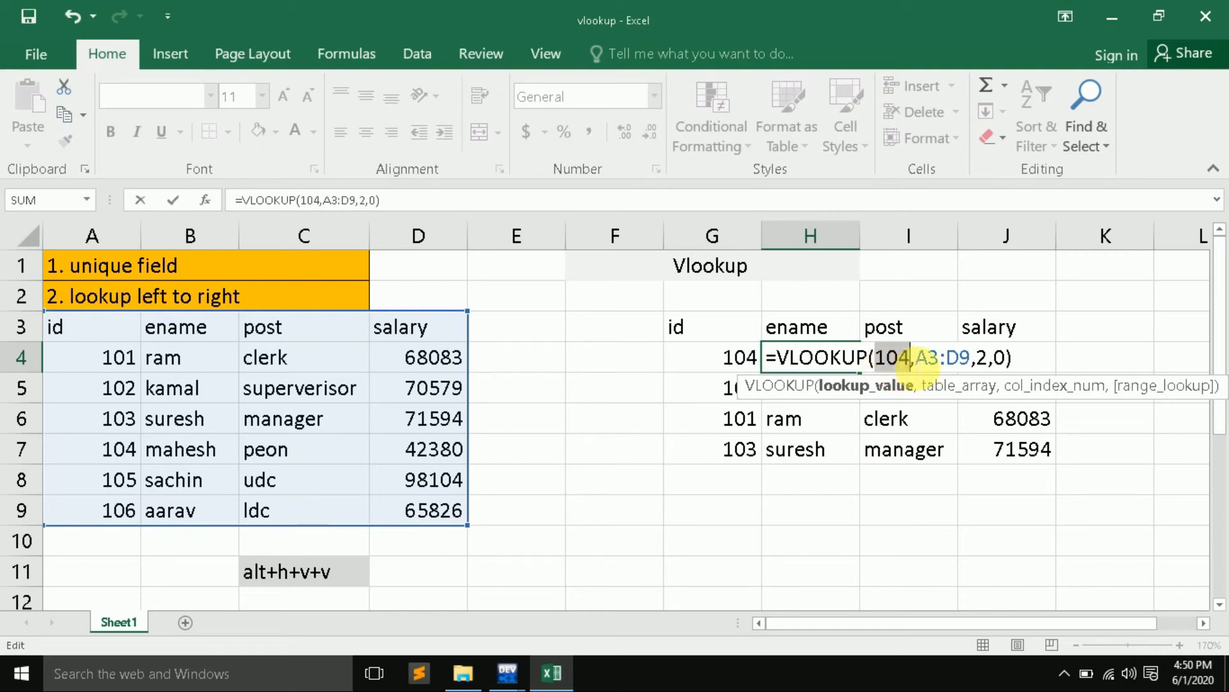
drag(971, 358, 927, 362)
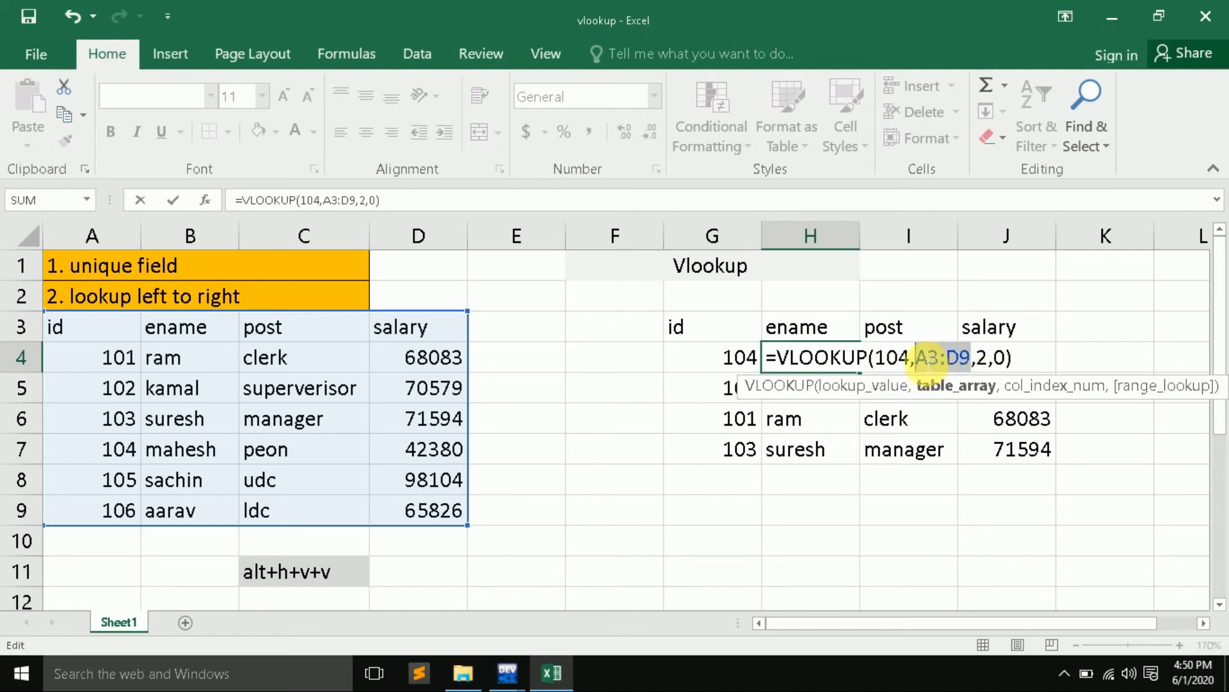
key(F9)
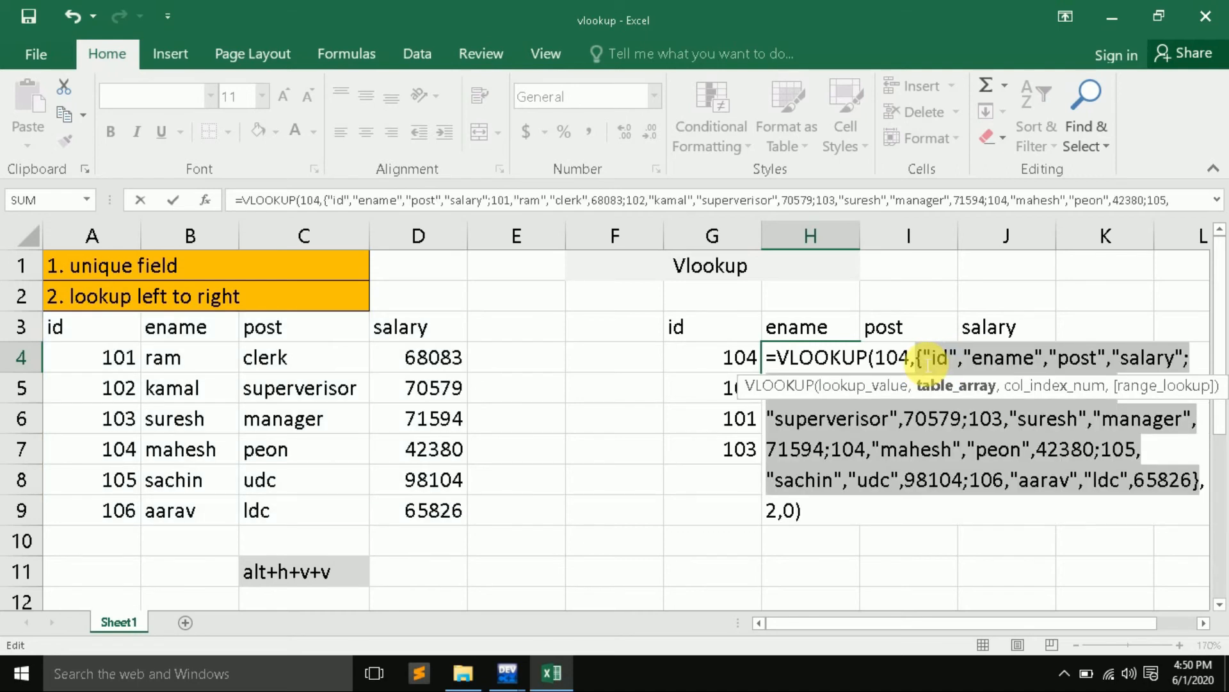
drag(742, 388, 730, 611)
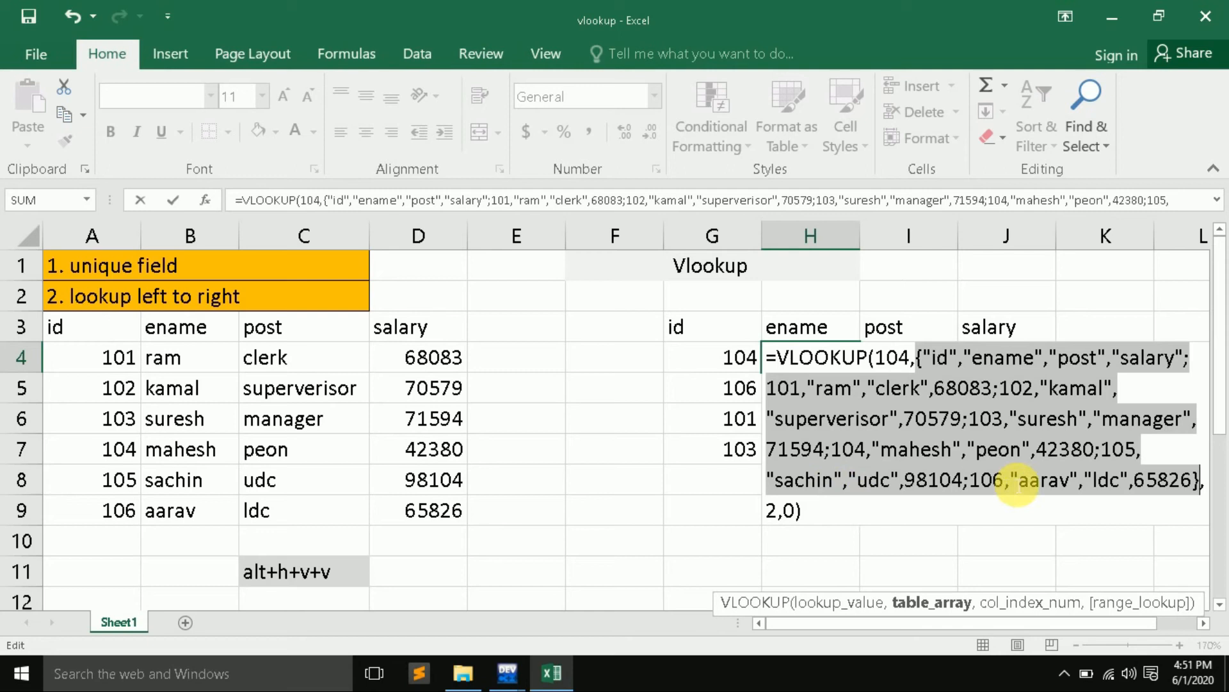
key(Escape)
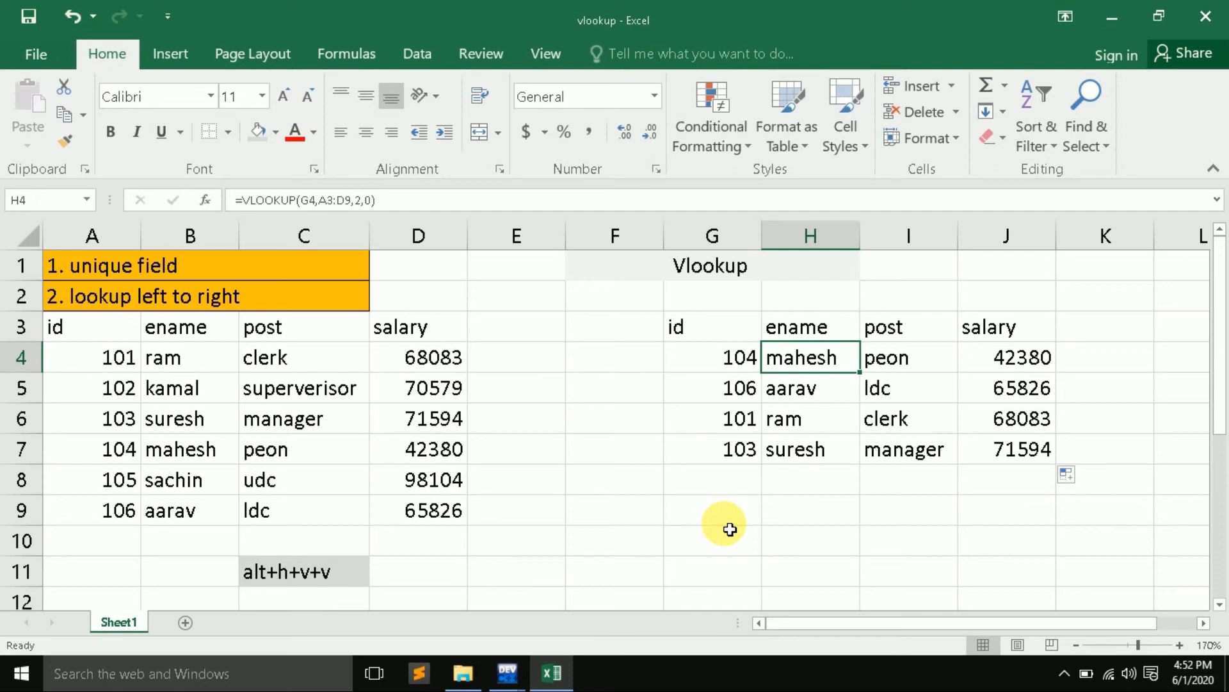
key(Down)
key(Down)
key(Down)
key(Down)
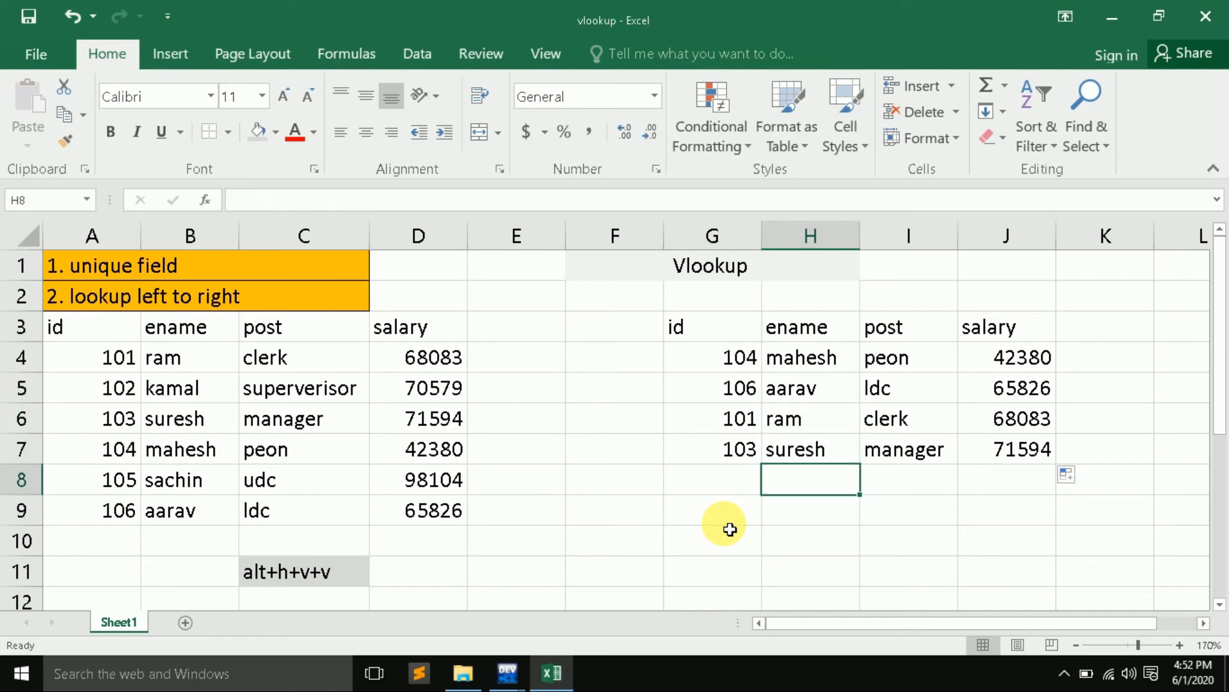
key(Up)
key(Up)
key(Up)
key(Left)
key(Left)
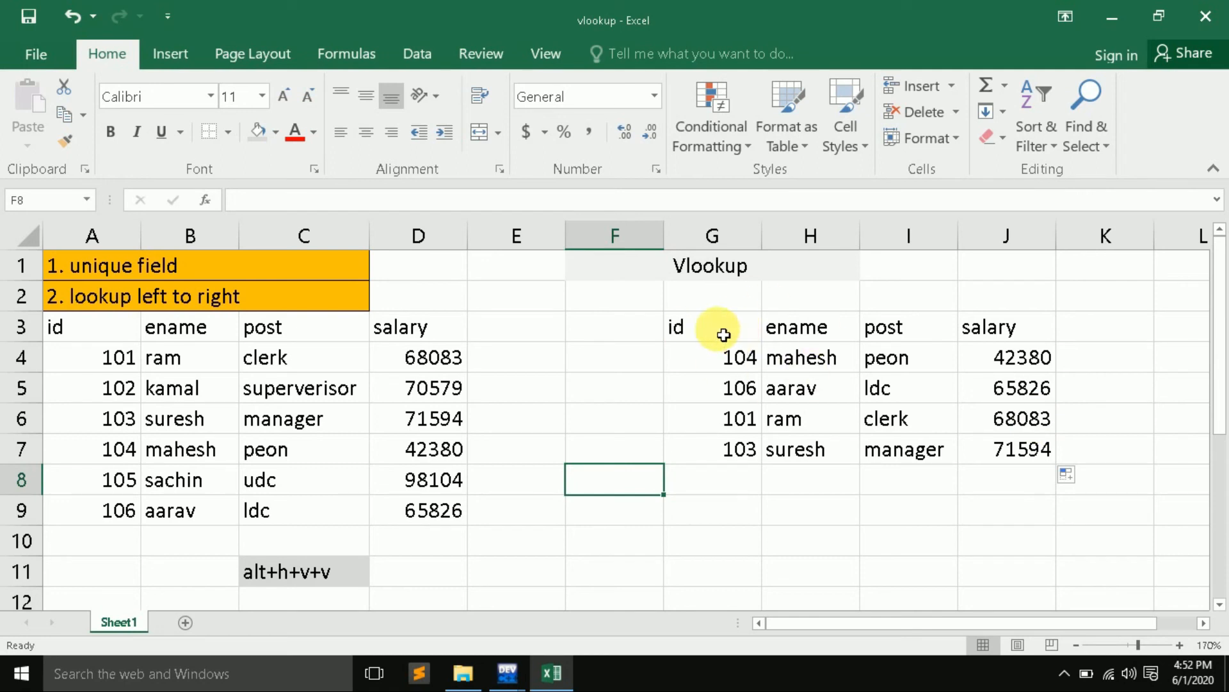
drag(705, 331, 1037, 338)
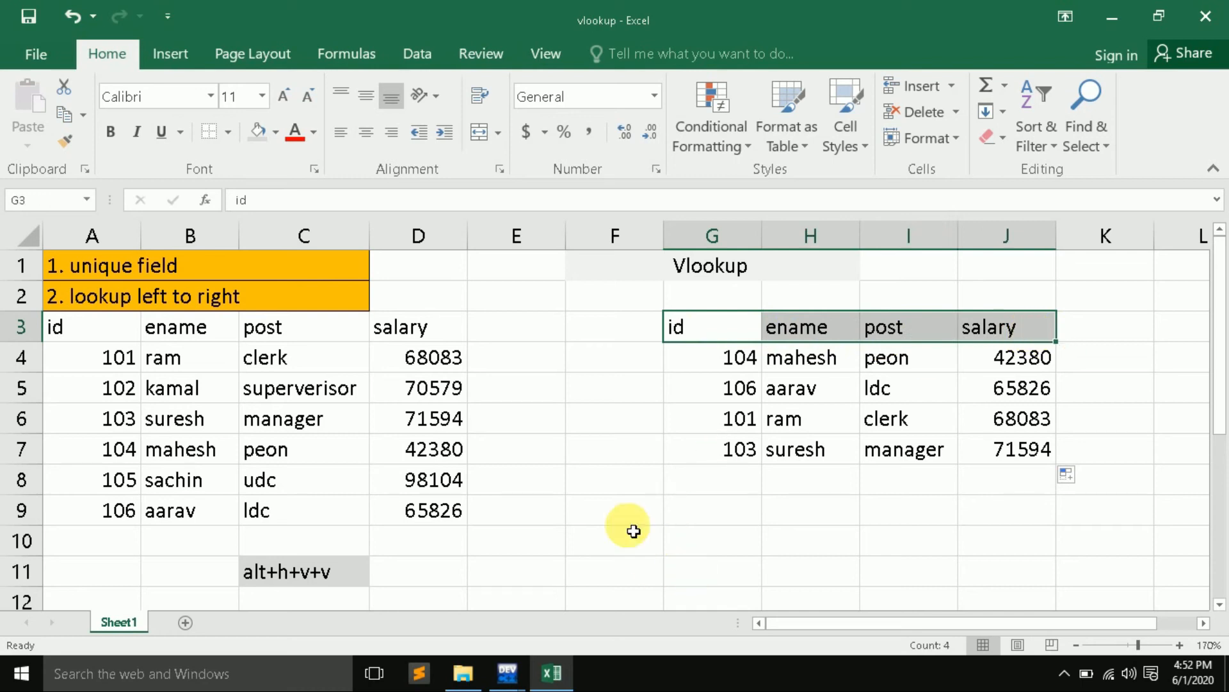
Add a new blank worksheet after Sheet1 and set its zoom to 160%.
click(186, 622)
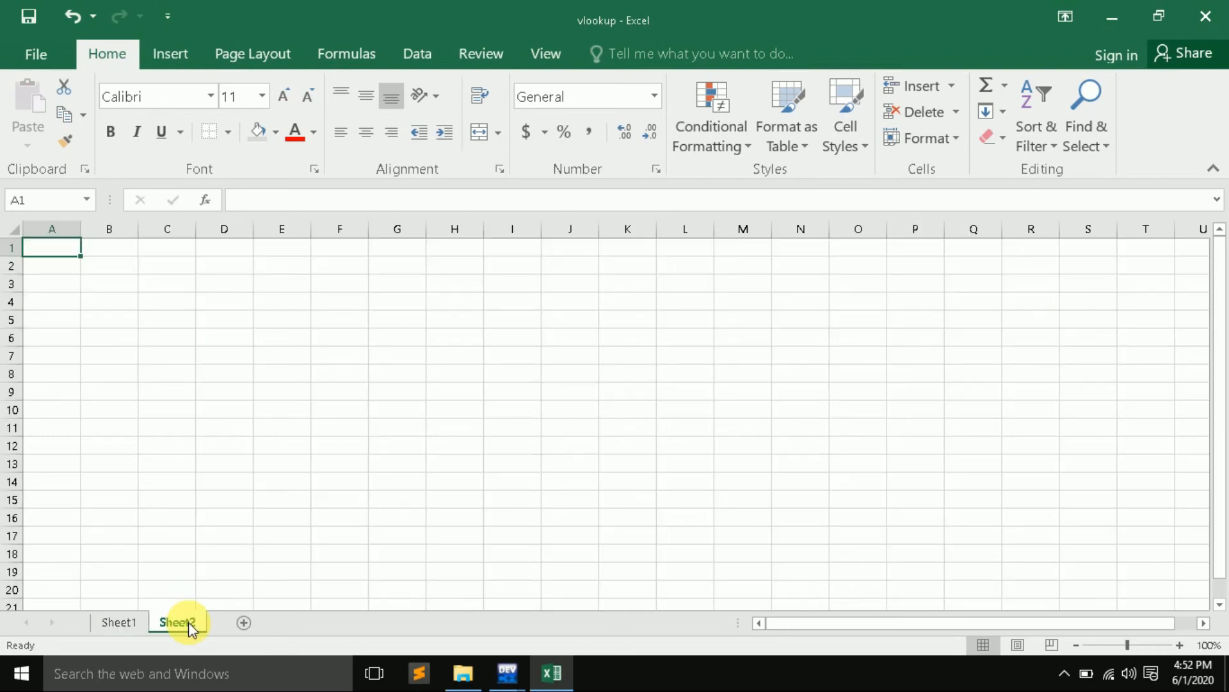
click(1177, 645)
click(1177, 645)
click(1177, 644)
click(1177, 645)
click(1176, 645)
click(1177, 645)
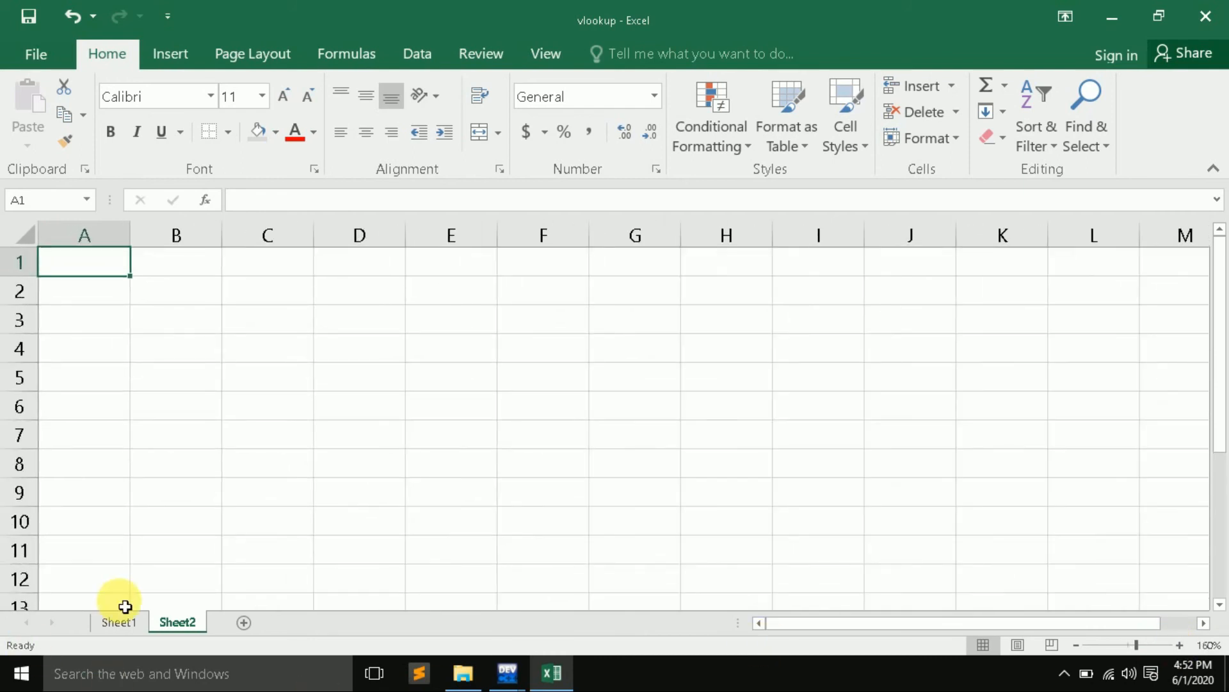
Copy the id, ename, post and salary headers from A3:D3 on Sheet1 into row 1 of Sheet2, starting at A1.
click(120, 622)
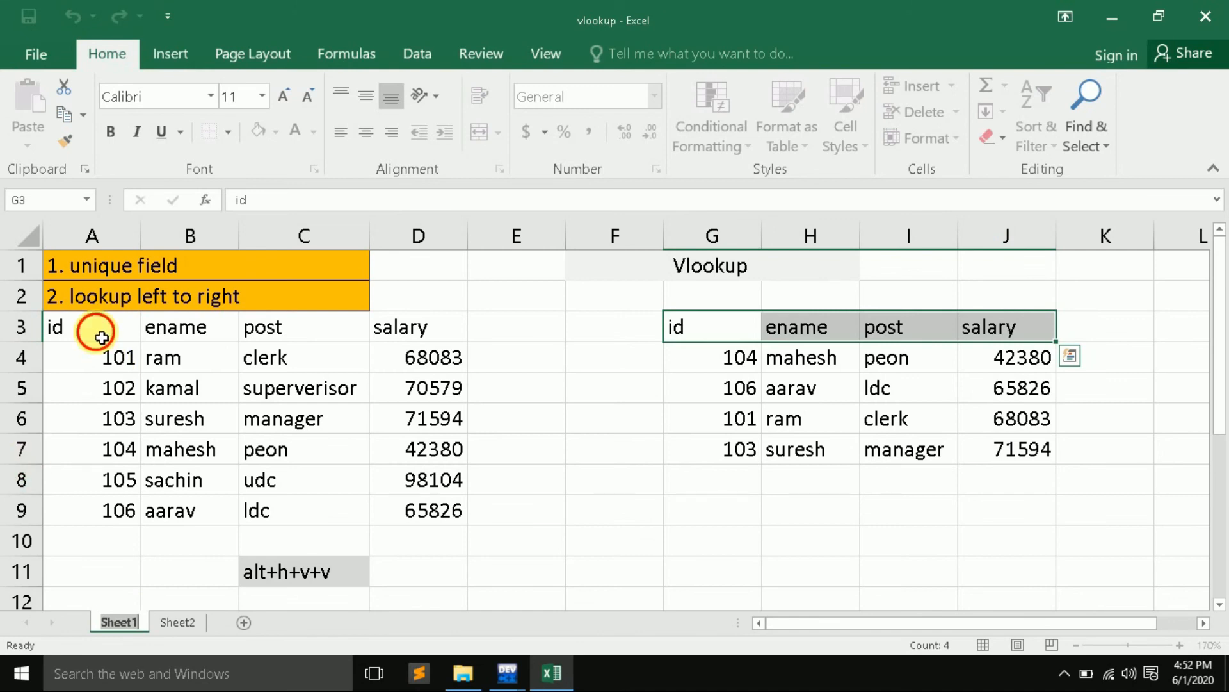
click(101, 337)
key(shift+Right)
key(shift+Right)
key(shift+Right)
key(shift+Right)
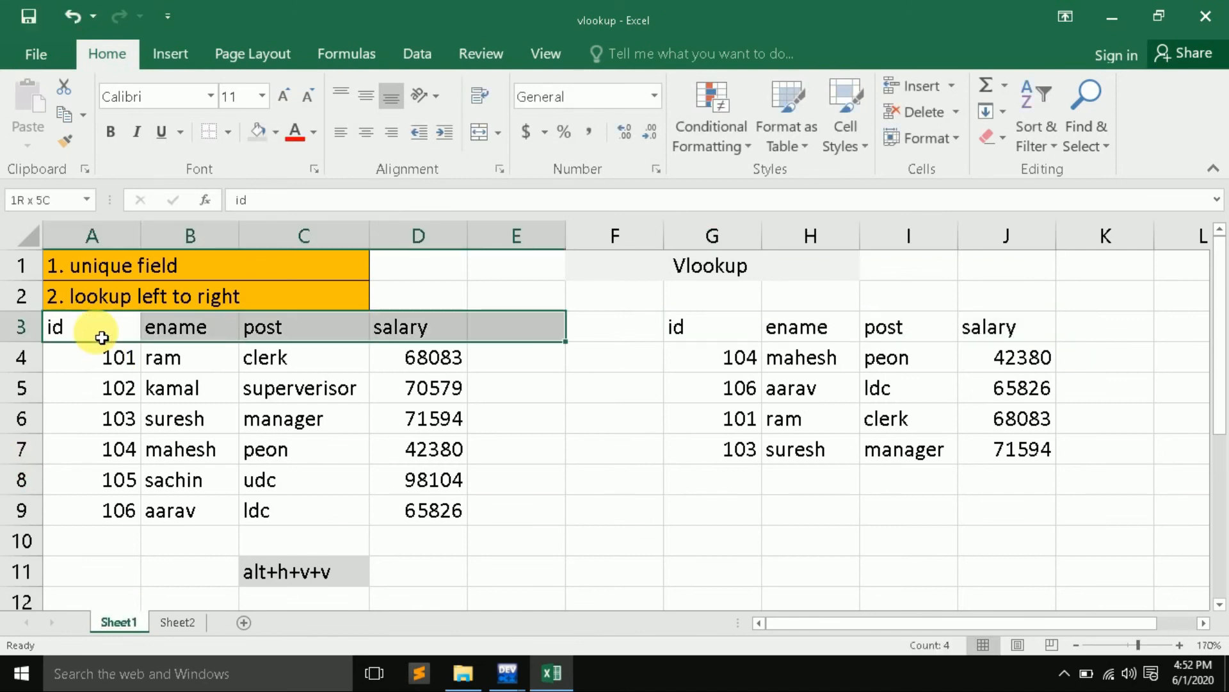
key(shift+Left)
key(ctrl+c)
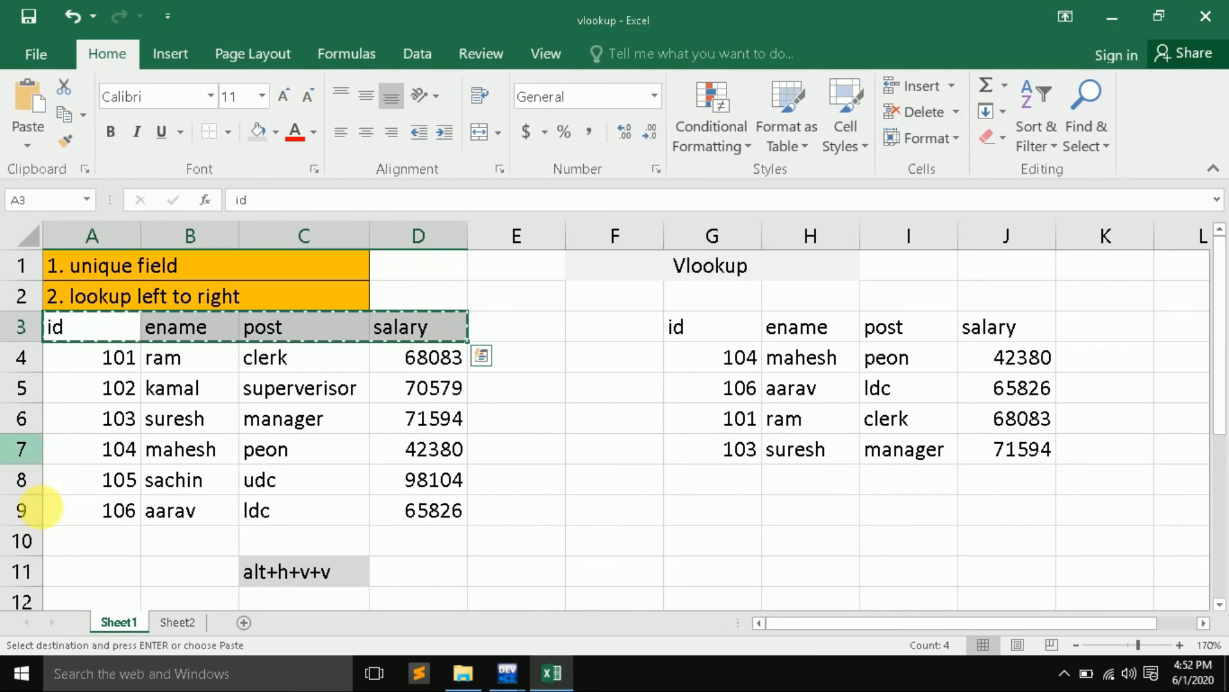
click(177, 624)
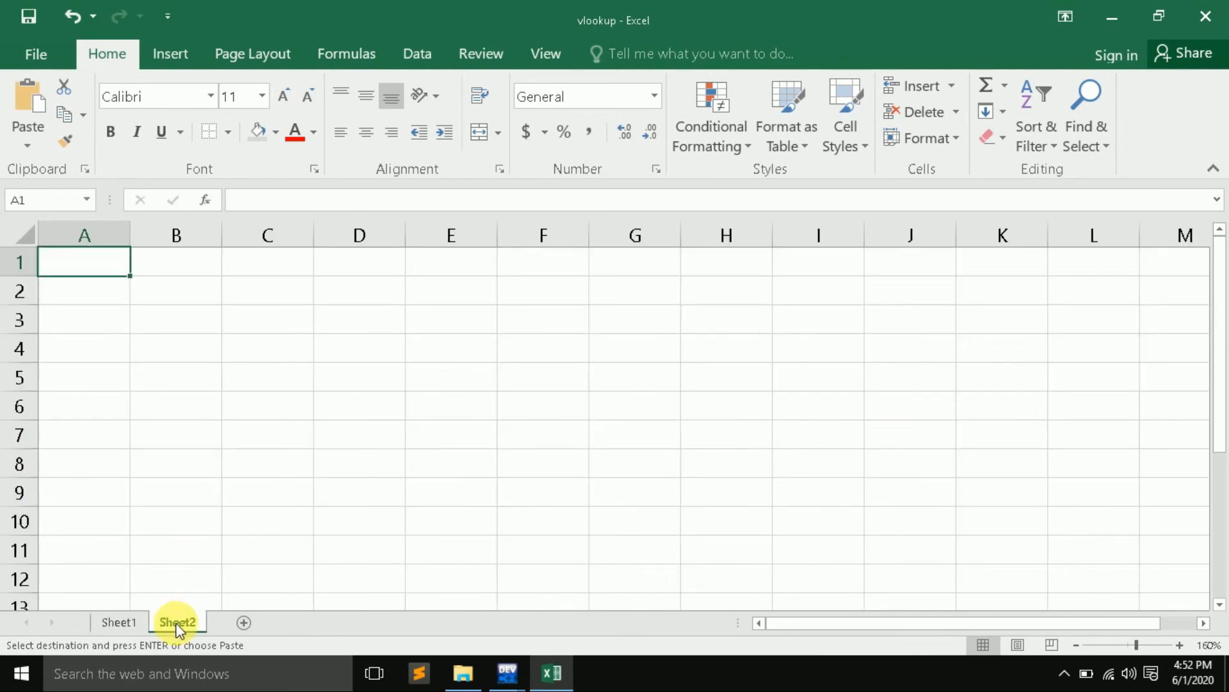
key(ctrl+v)
Enter the ids 101 and 102 in A2 and A3 of Sheet2 and select the first ename cell, B2.
click(73, 299)
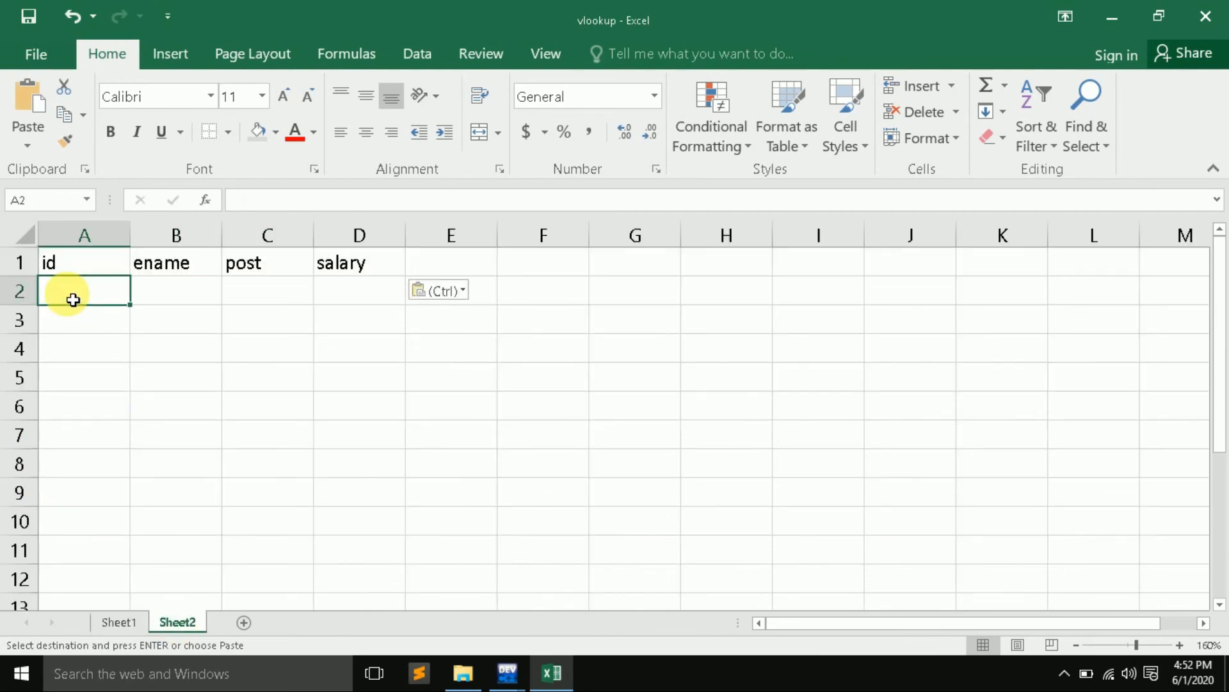
text(101)
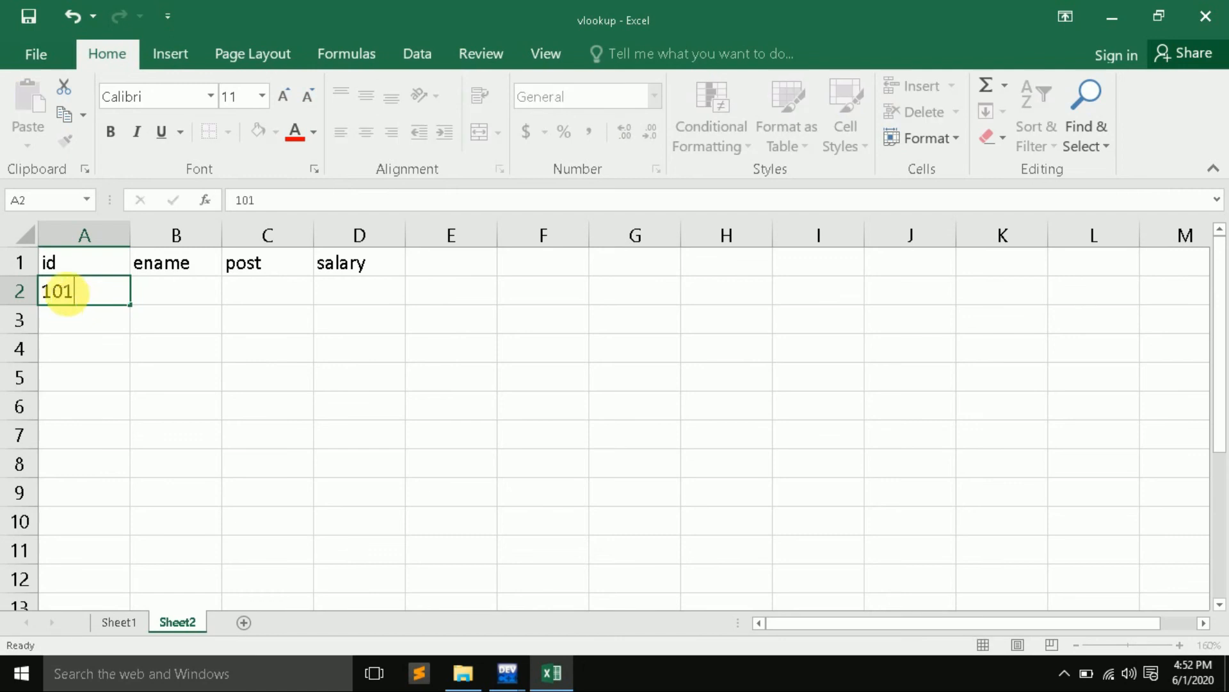
key(Return)
text(102)
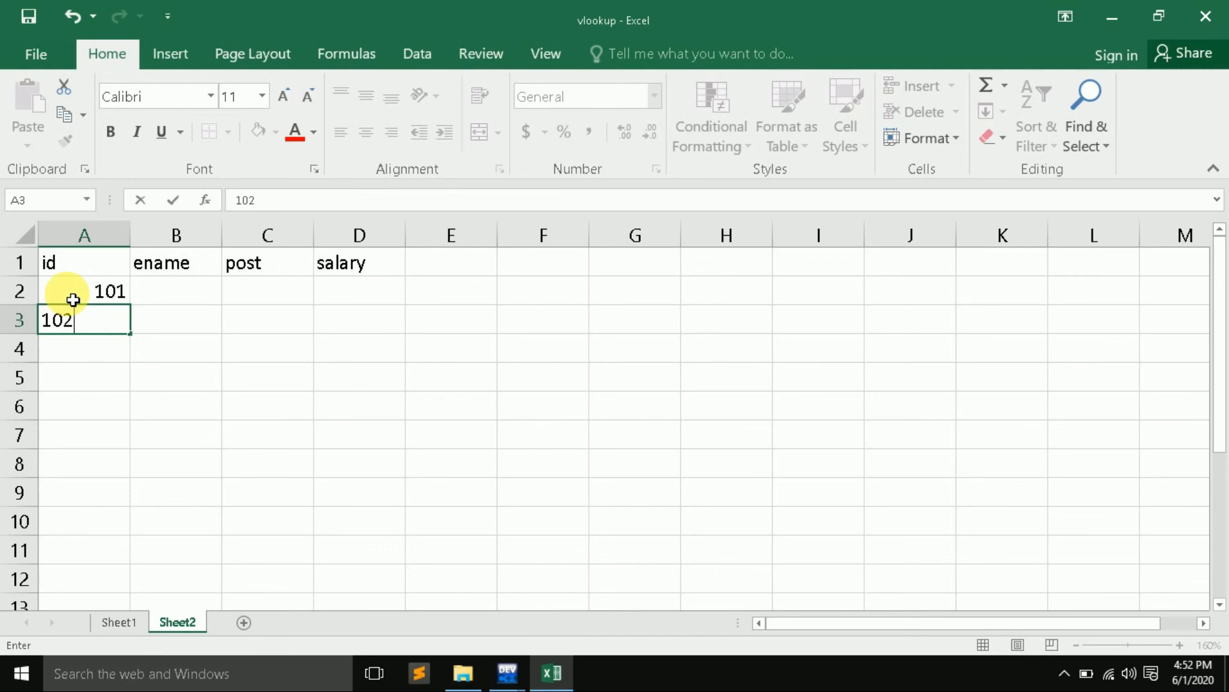
key(Return)
key(Up)
key(Up)
key(Right)
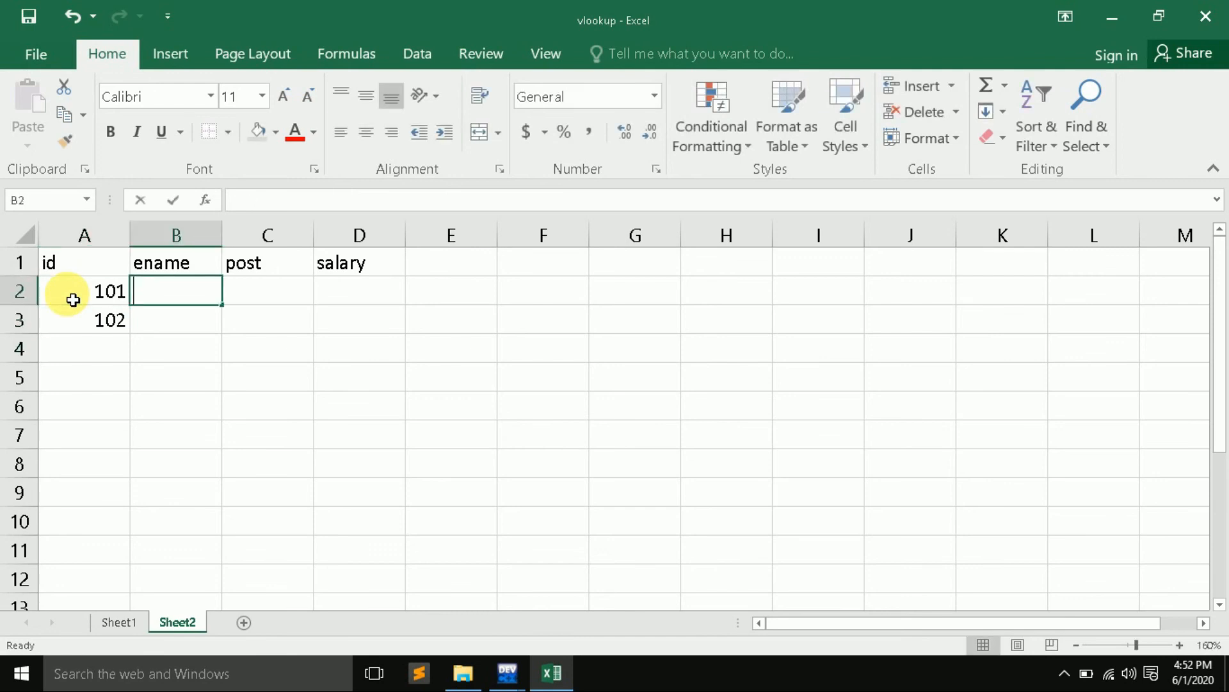
text(vloo)
key(BackSpace)
key(BackSpace)
text(=vl)
key(BackSpace)
key(BackSpace)
key(BackSpace)
key(BackSpace)
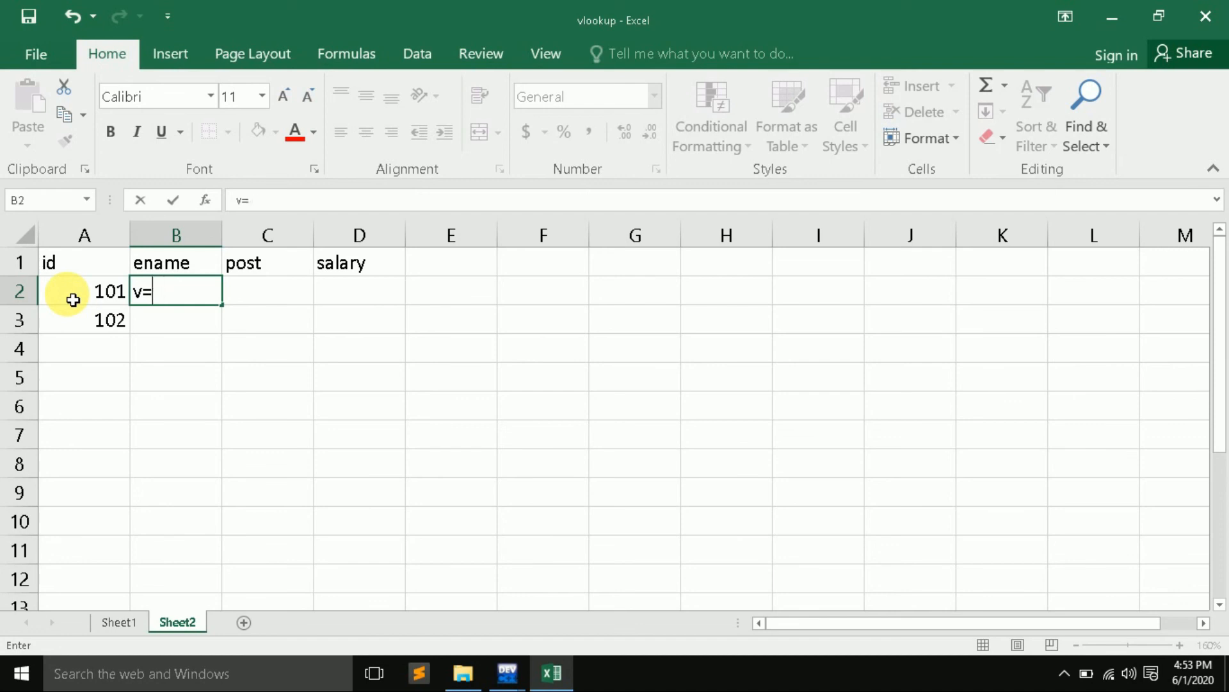
Start a VLOOKUP formula in B2 with lookup value A2 and table array Sheet1!A3:D9.
text(=vl)
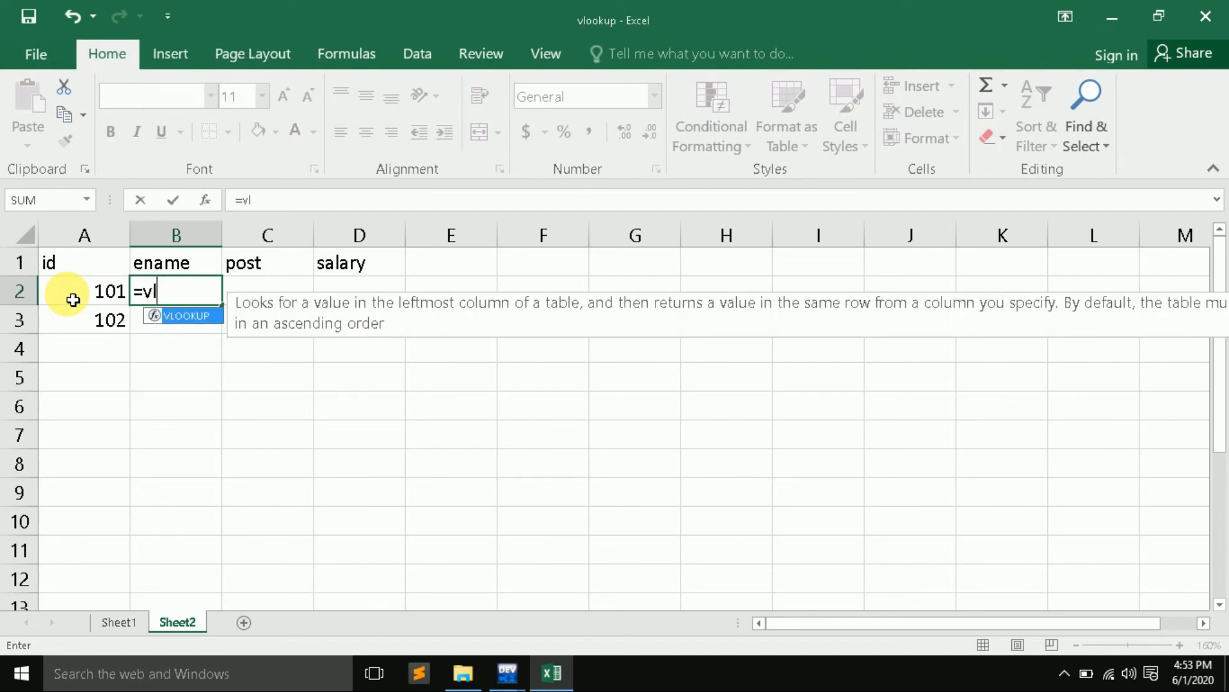
key(Tab)
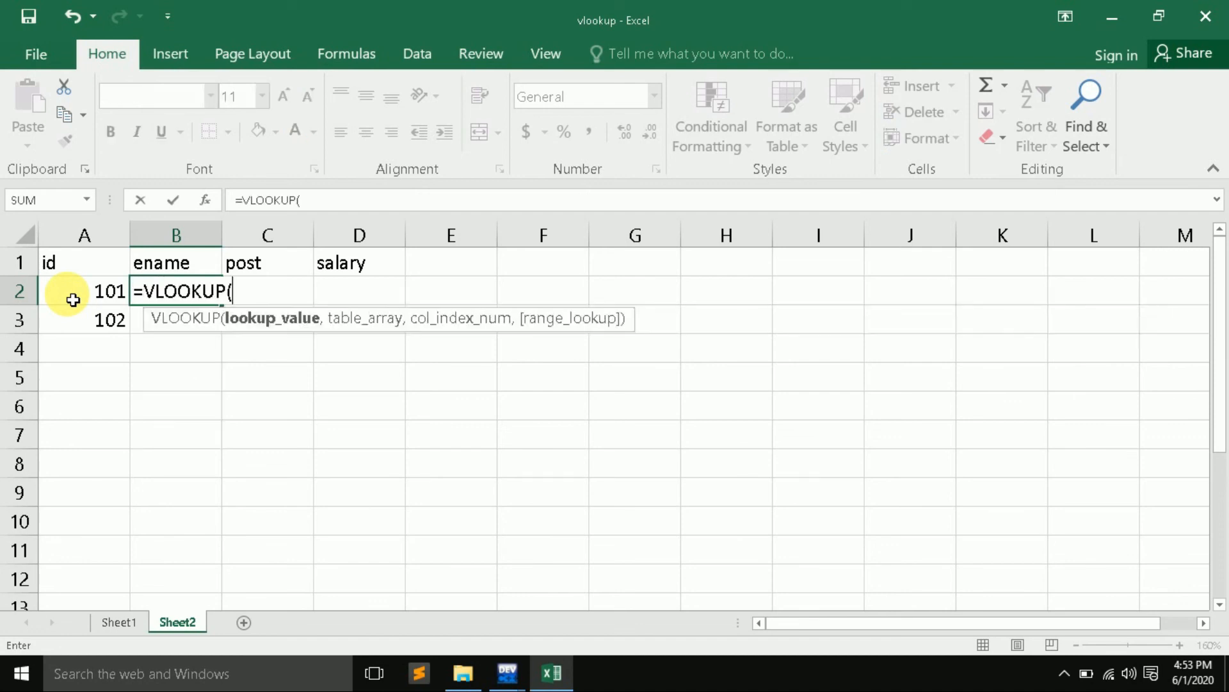
click(115, 294)
text(,)
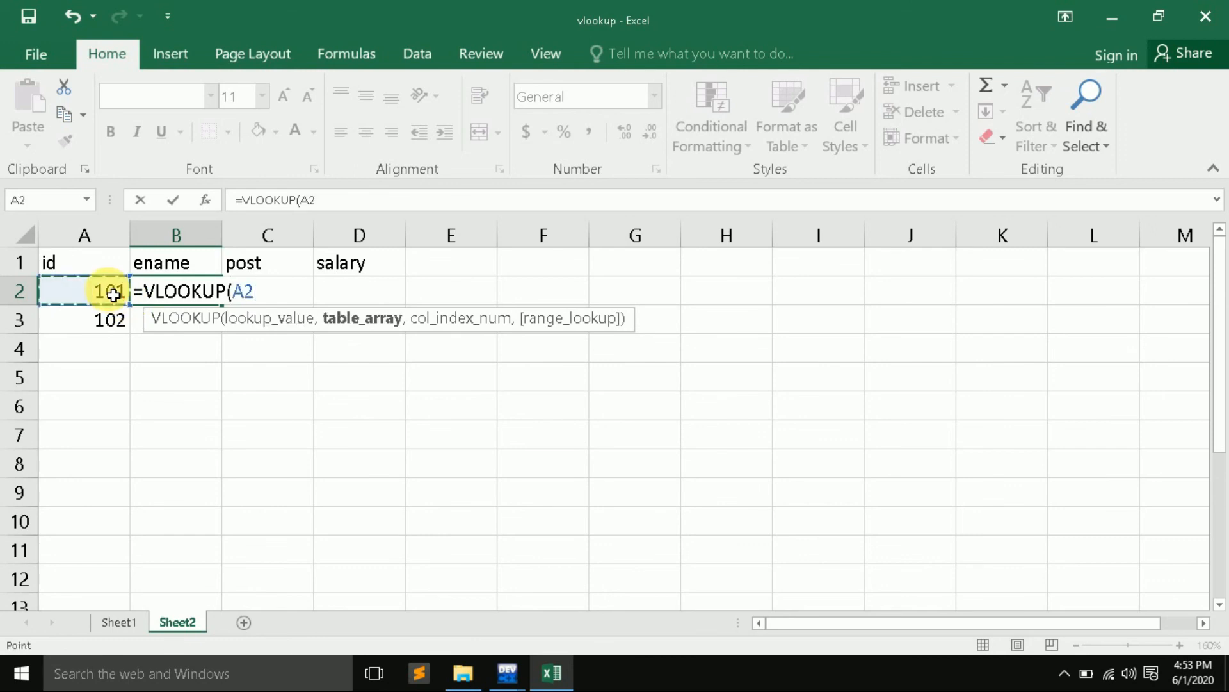
click(130, 623)
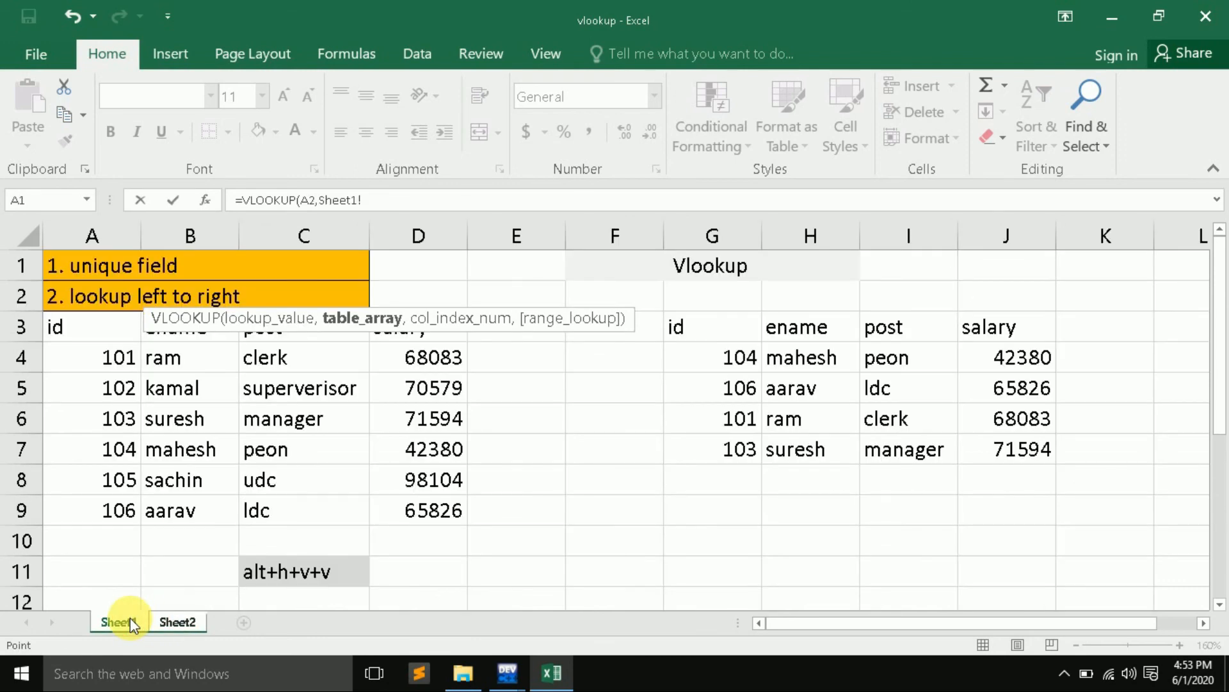
drag(81, 338, 460, 510)
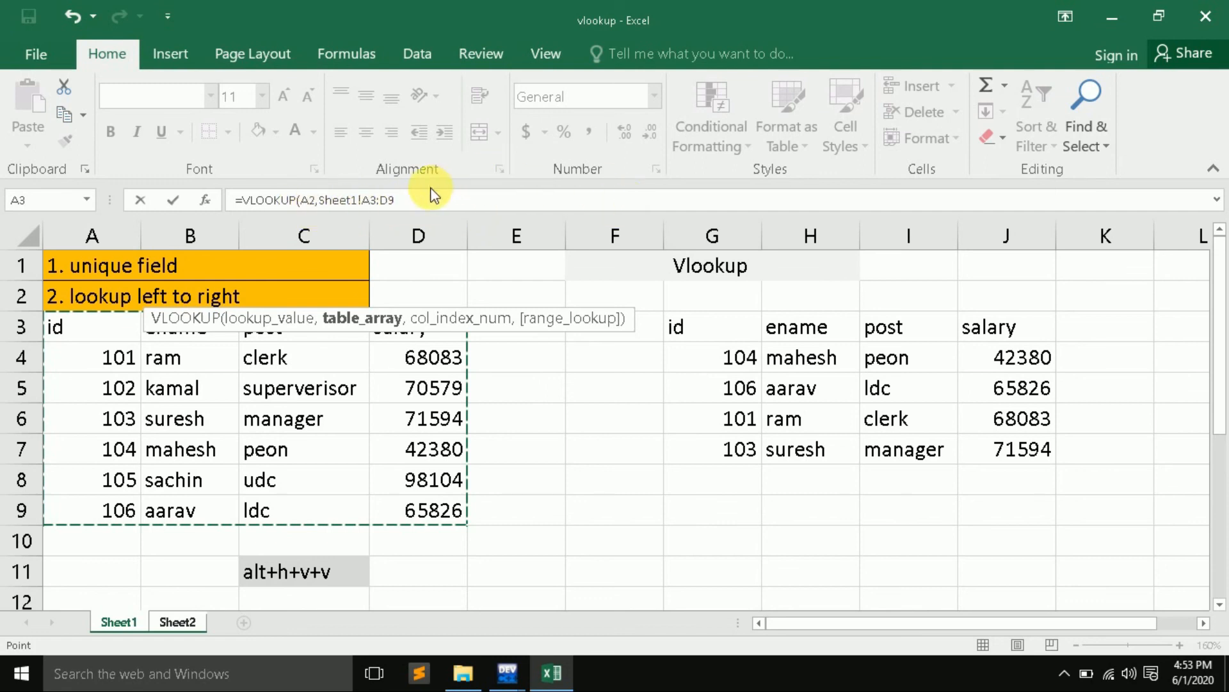
click(413, 201)
text(,)
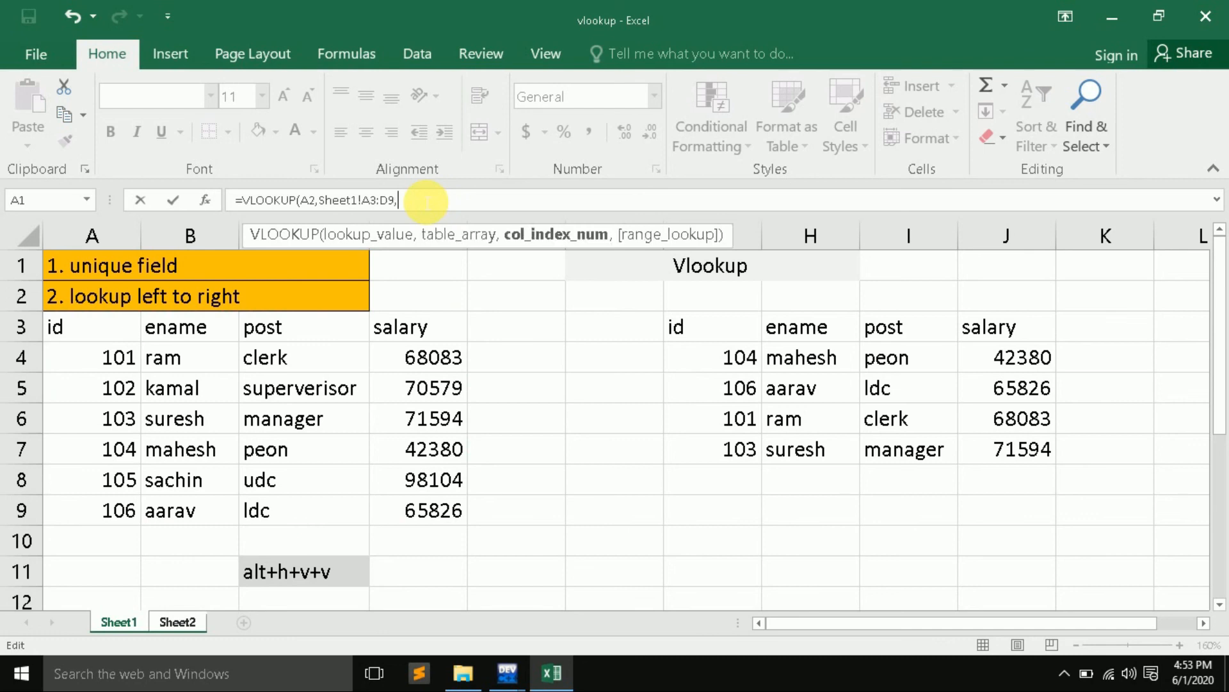
Complete the B2 formula on Sheet2 with column index 2 and range lookup 0, removing the stray Sheet2 reference.
click(177, 622)
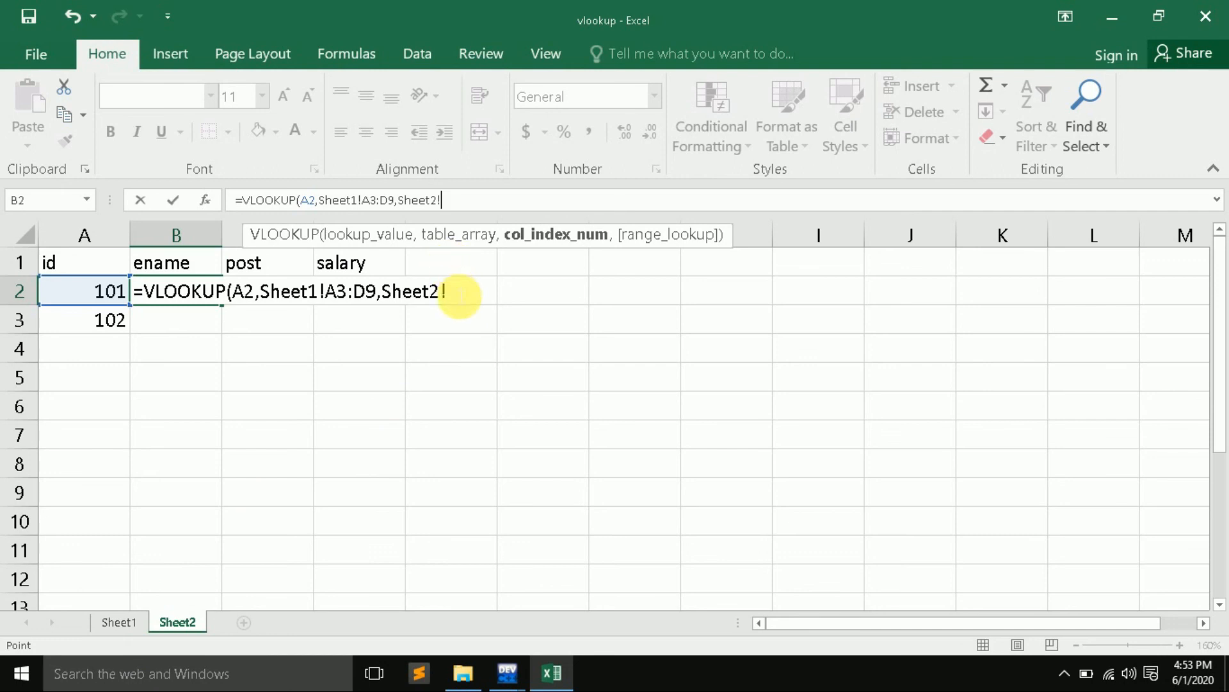
key(BackSpace)
key(BackSpace)
key(BackSpace)
key(BackSpace)
key(BackSpace)
key(BackSpace)
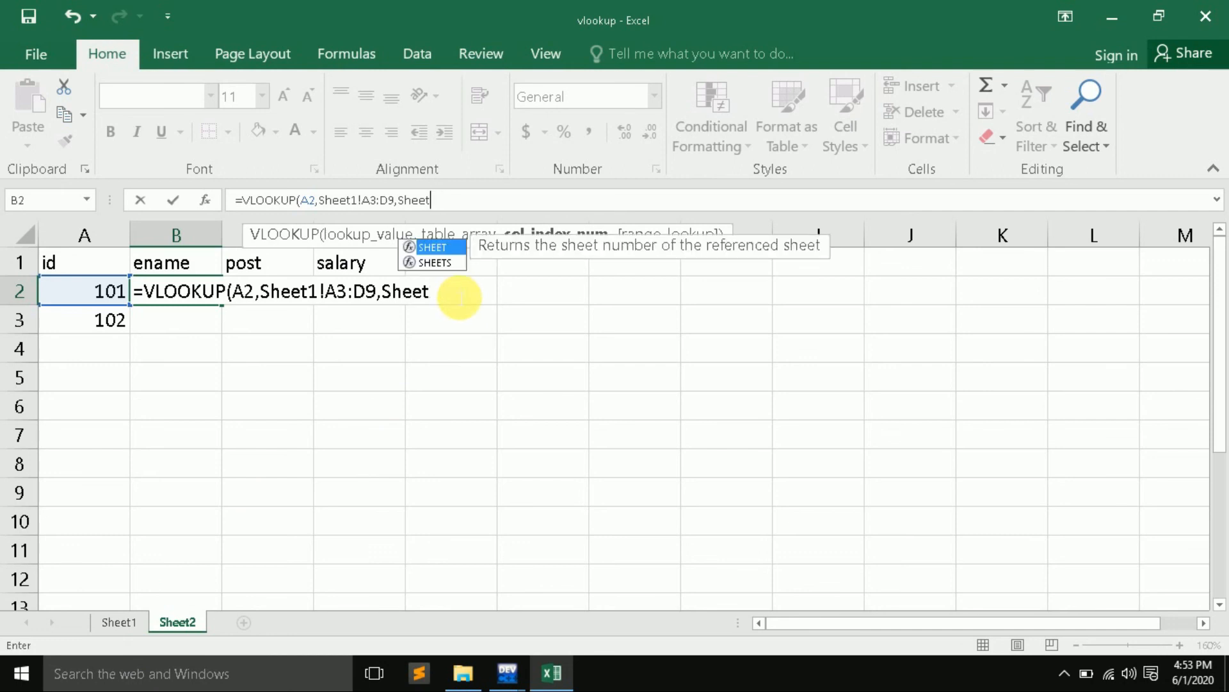
key(BackSpace)
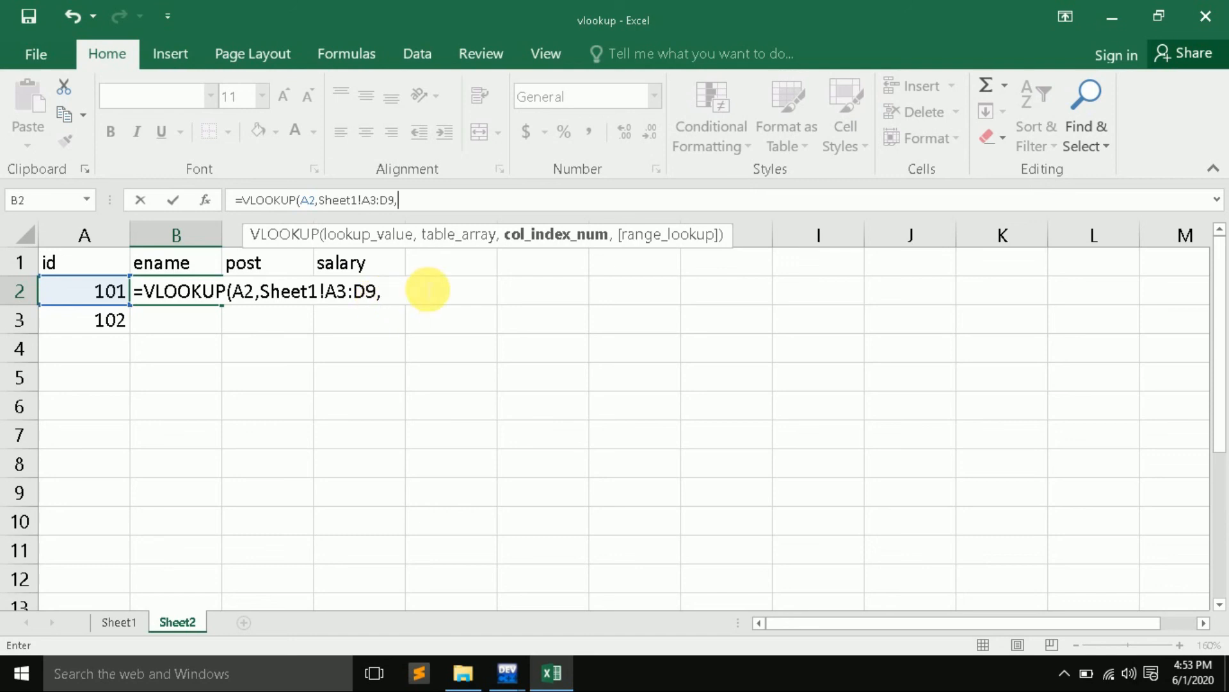
key(F2)
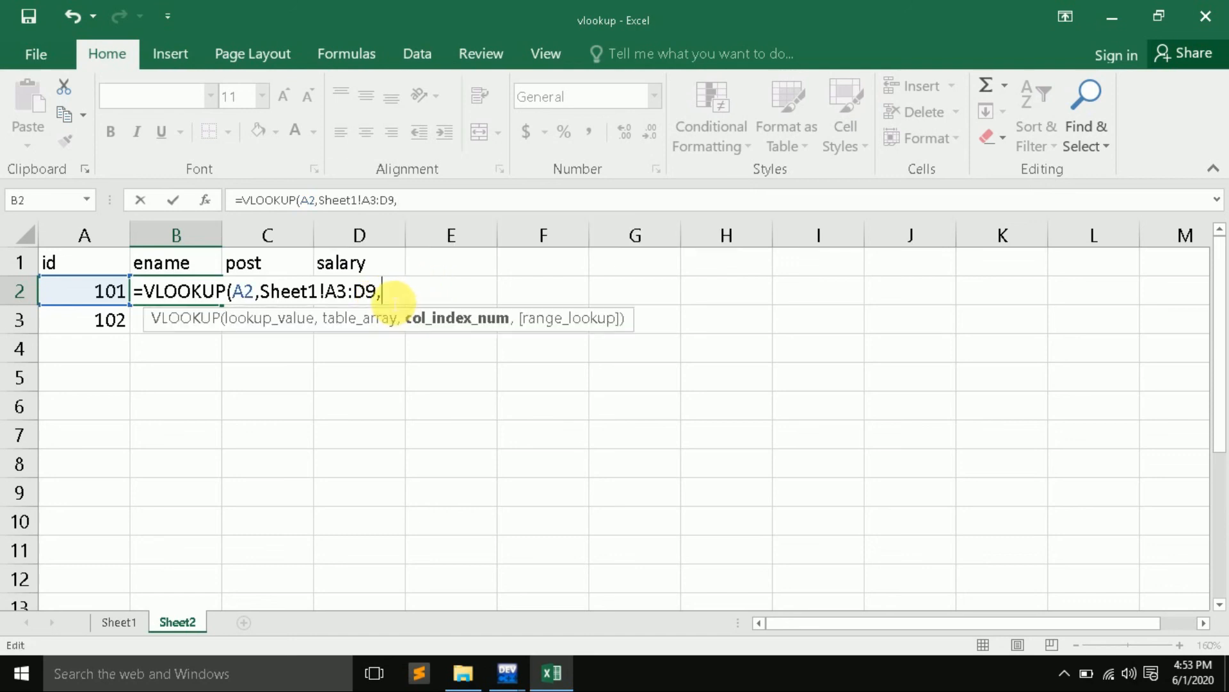
text(2,0)
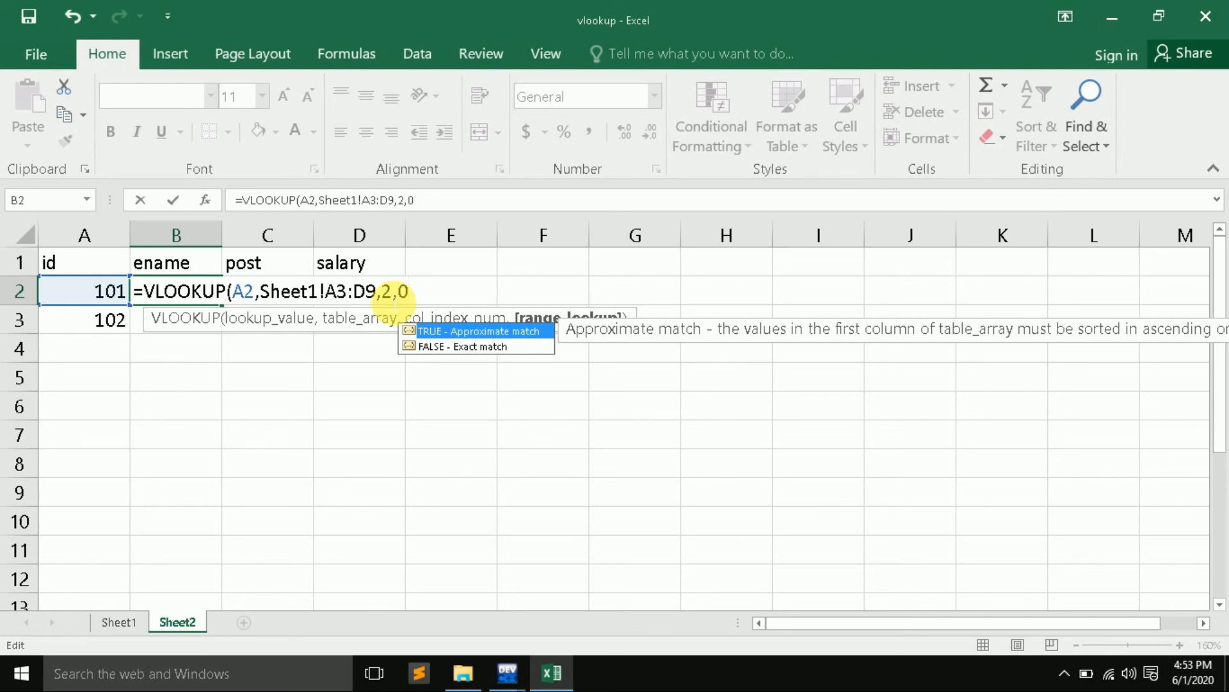
text())
key(Return)
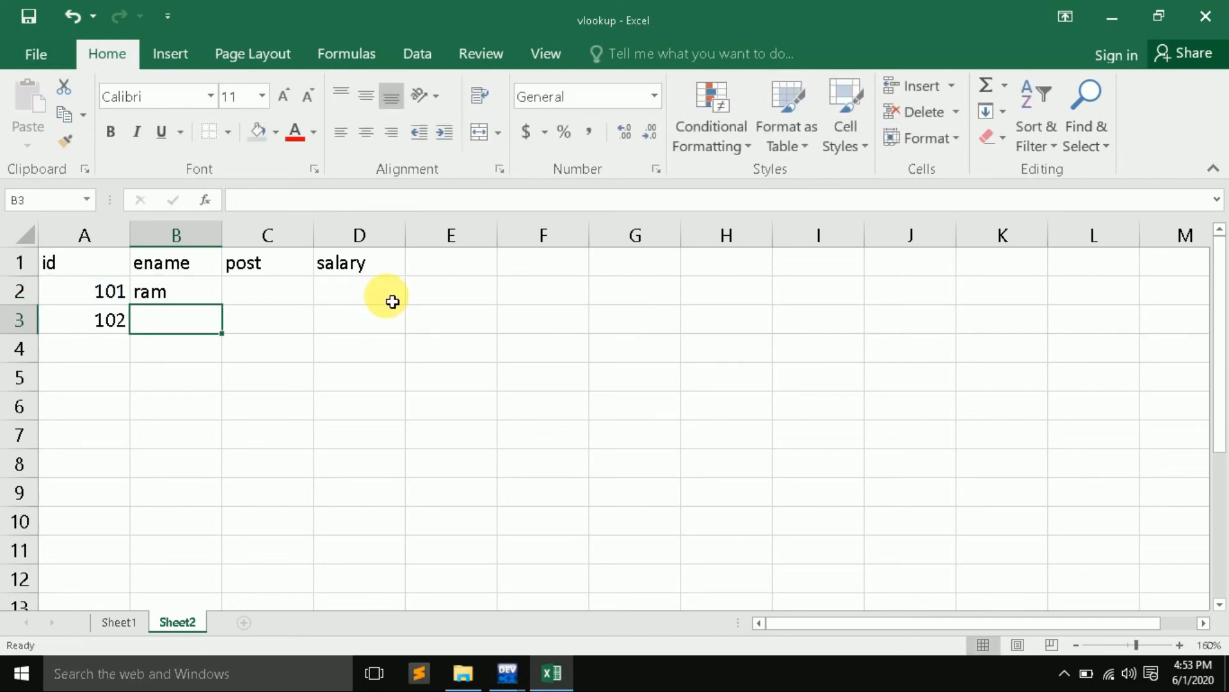
Fill the B2 VLOOKUP formula across to the post and salary cells C2:D2.
key(Up)
key(shift+Right)
key(shift+Right)
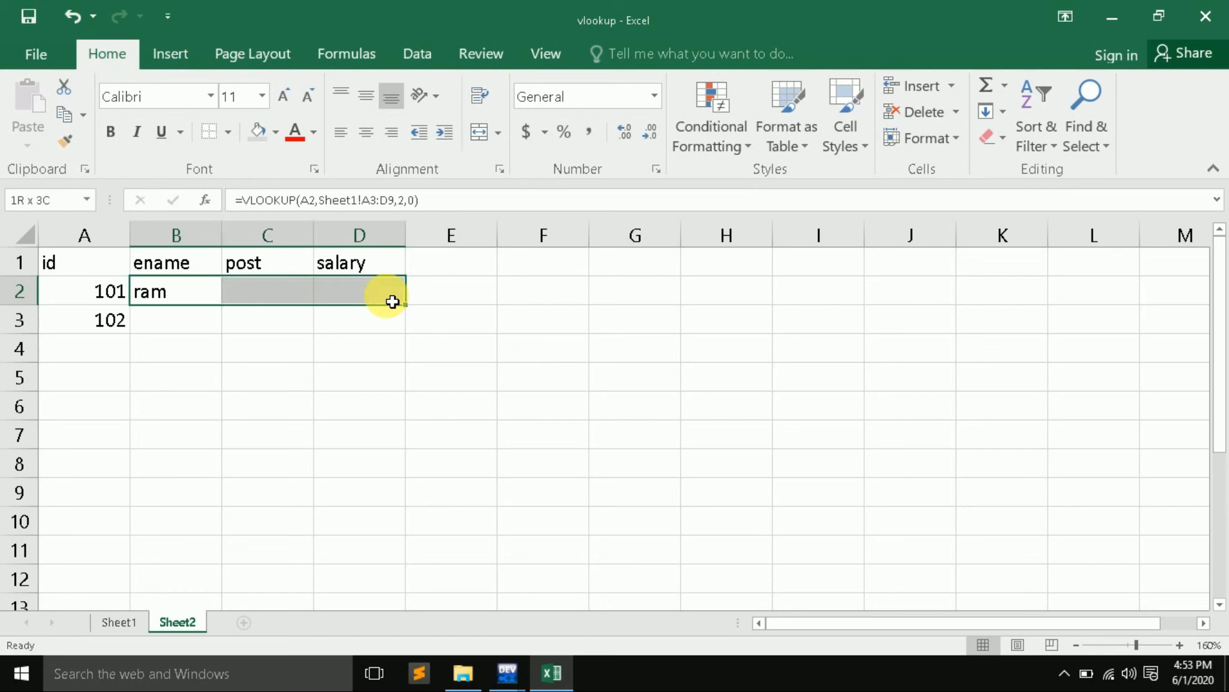
key(ctrl+r)
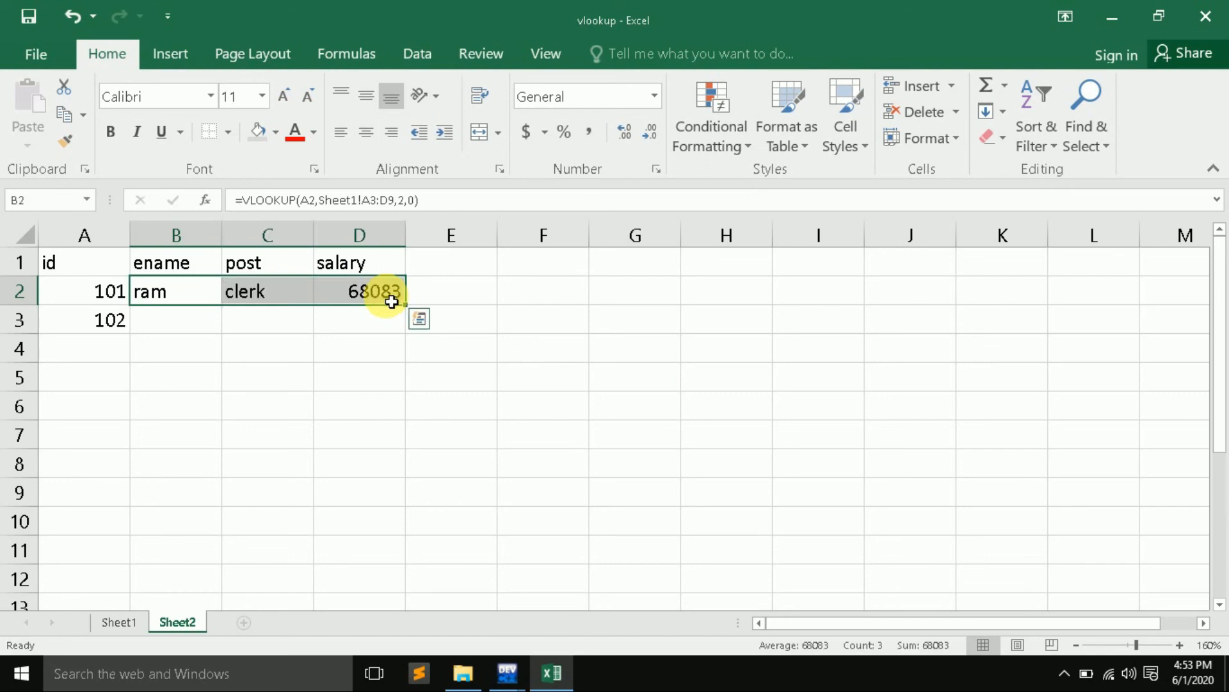
click(181, 343)
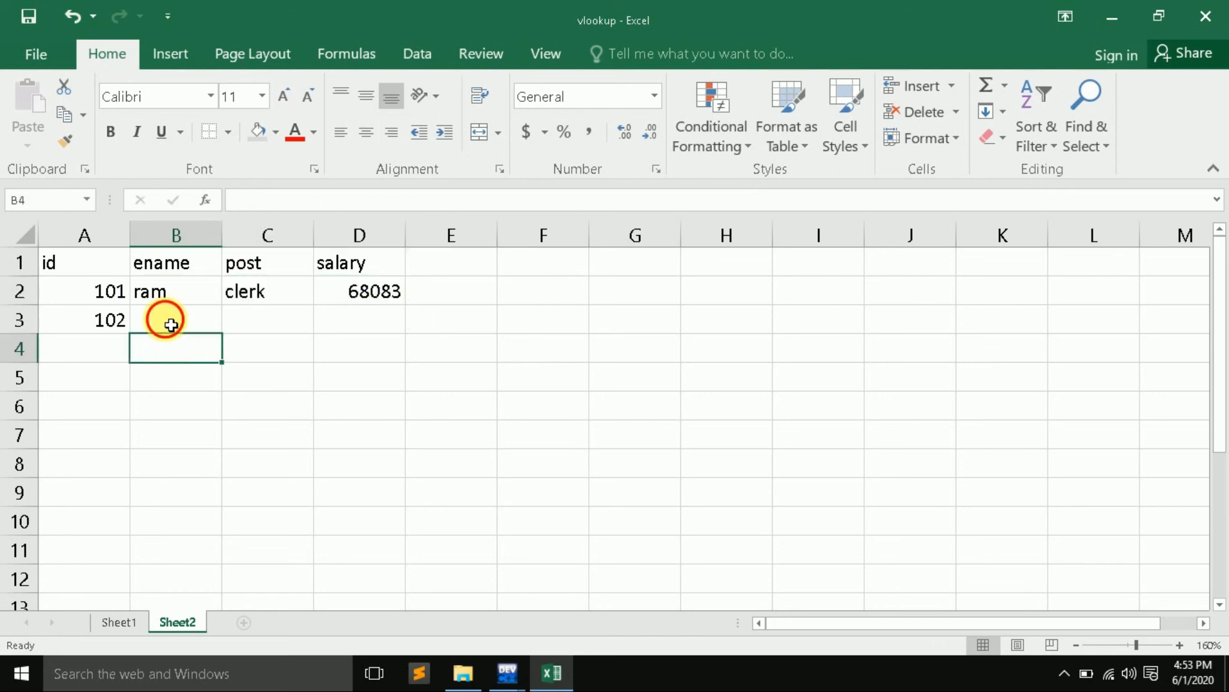
click(171, 324)
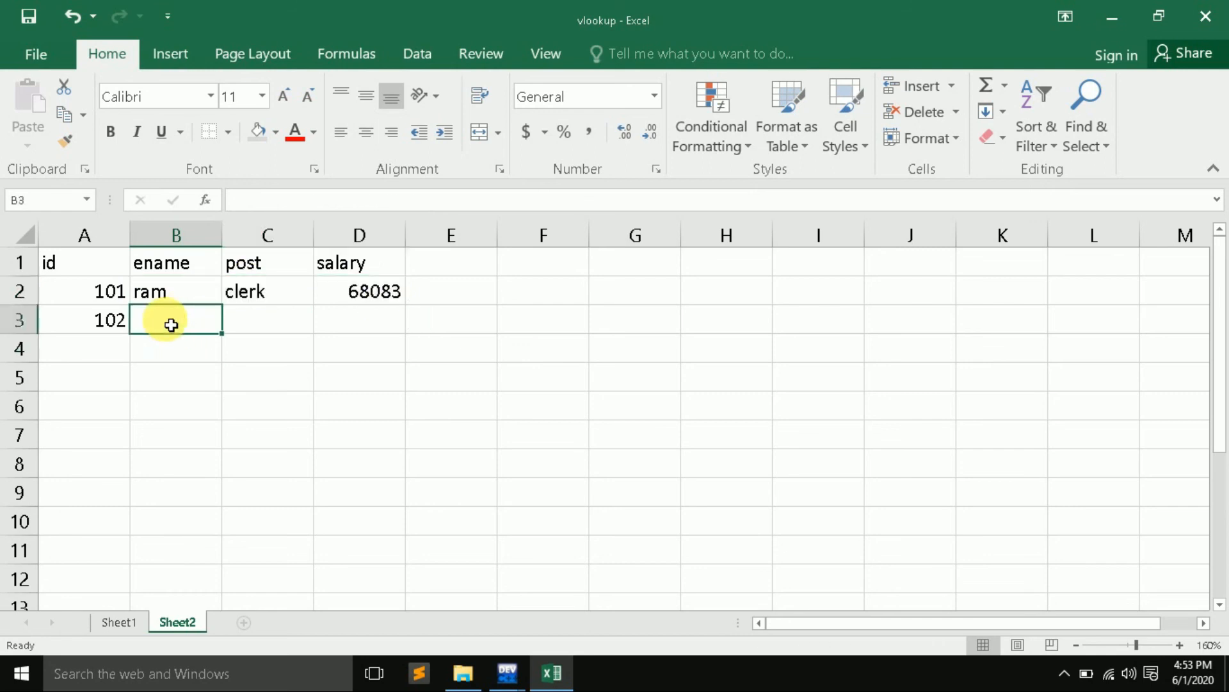
click(160, 294)
drag(222, 306, 401, 302)
Start a VLOOKUP formula in B3 with lookup value A3 and table array Sheet1!A3:D9.
click(173, 331)
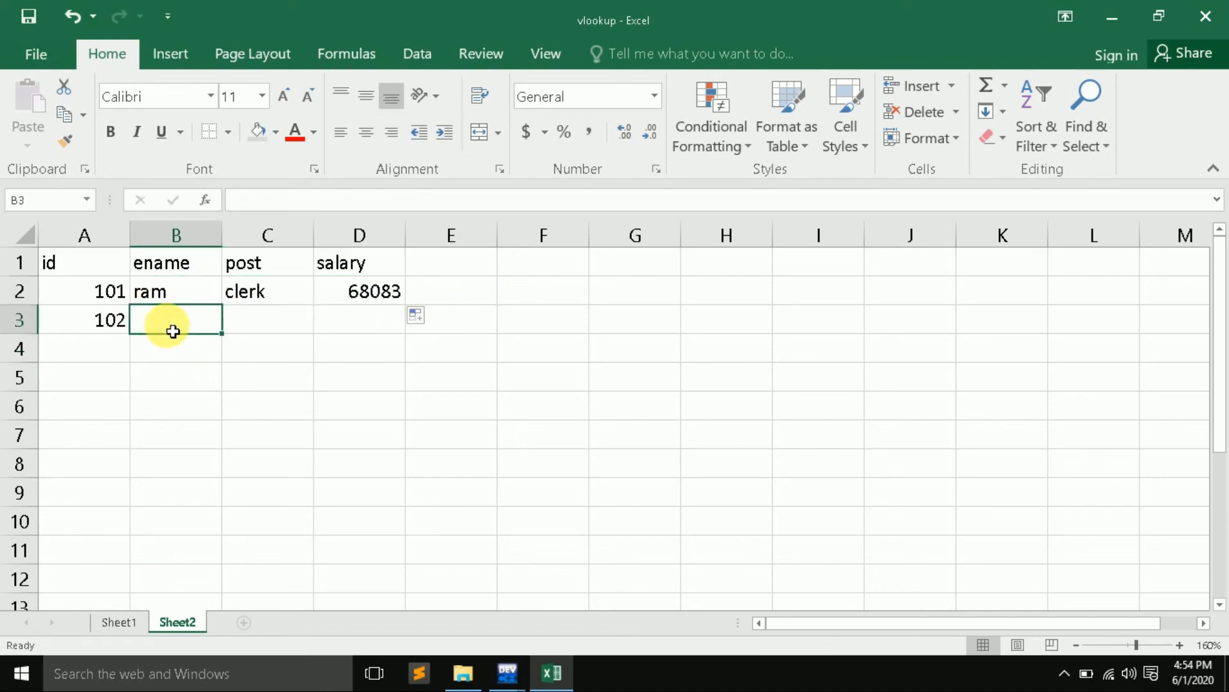
text(=vl)
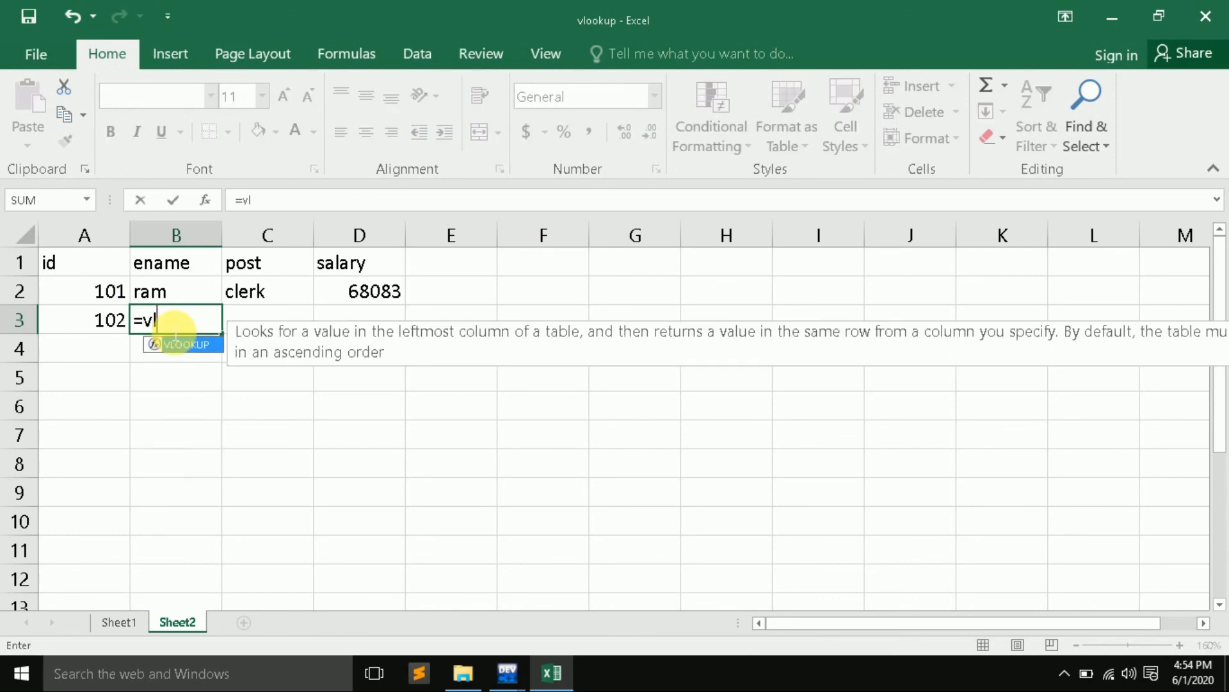
key(Tab)
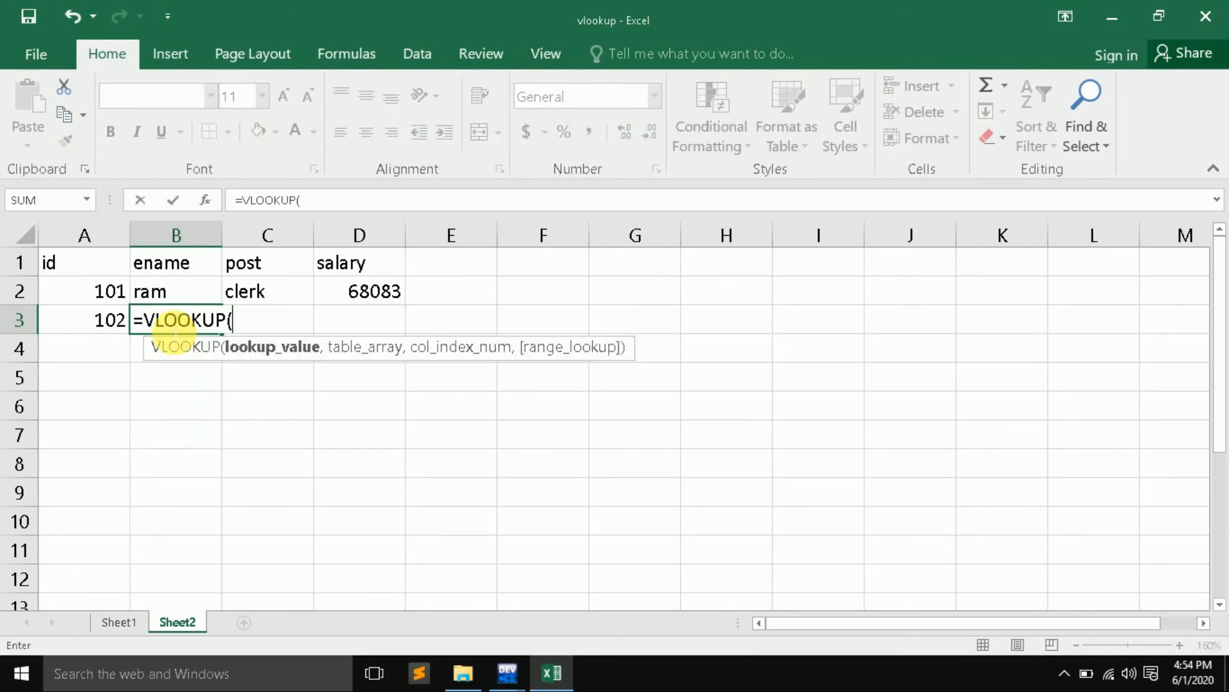
click(100, 322)
text(,)
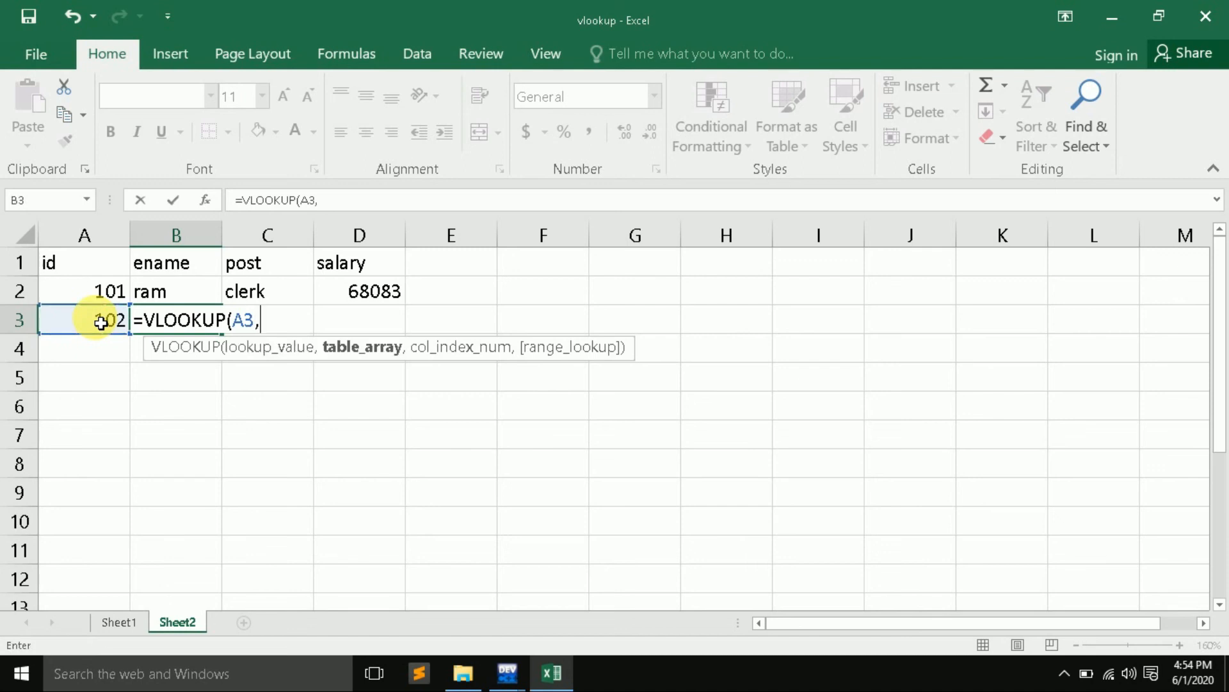
click(113, 617)
drag(83, 333, 411, 511)
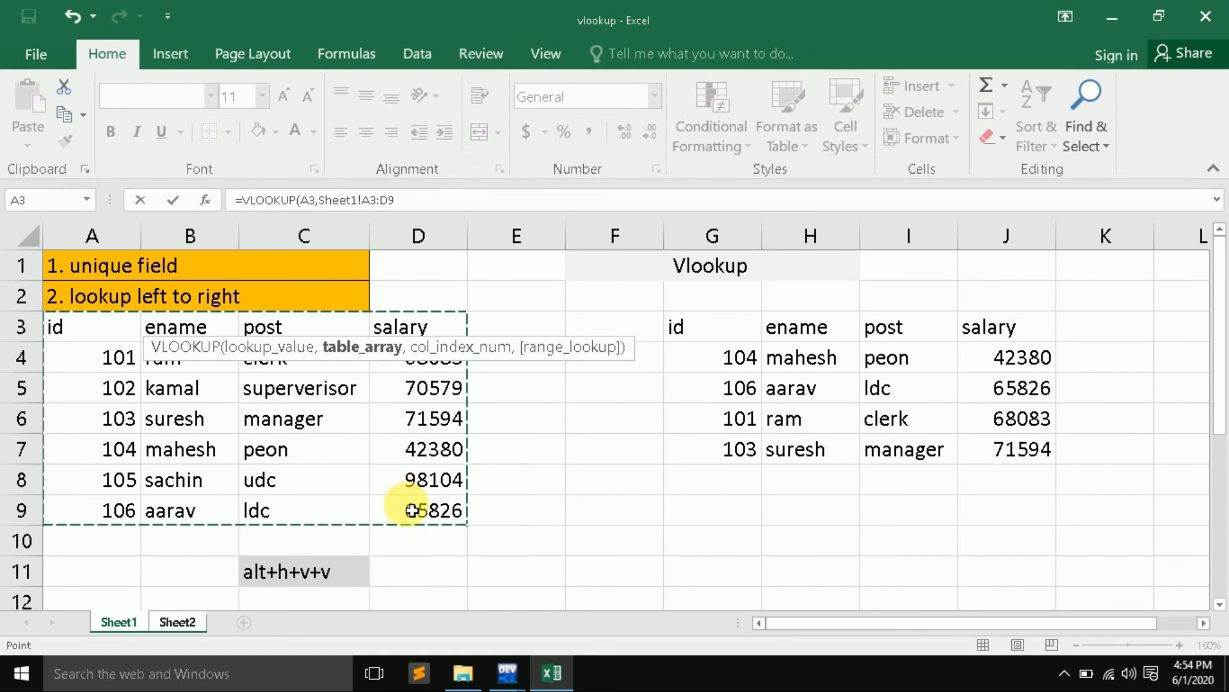
text(,)
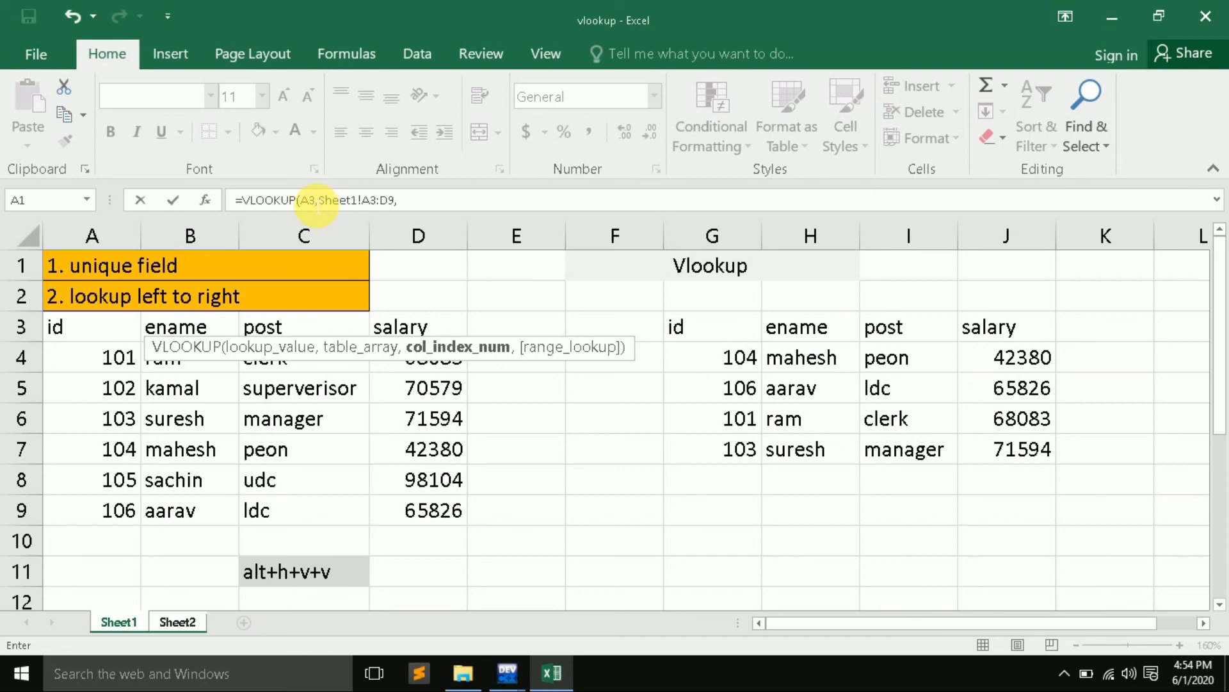
click(412, 202)
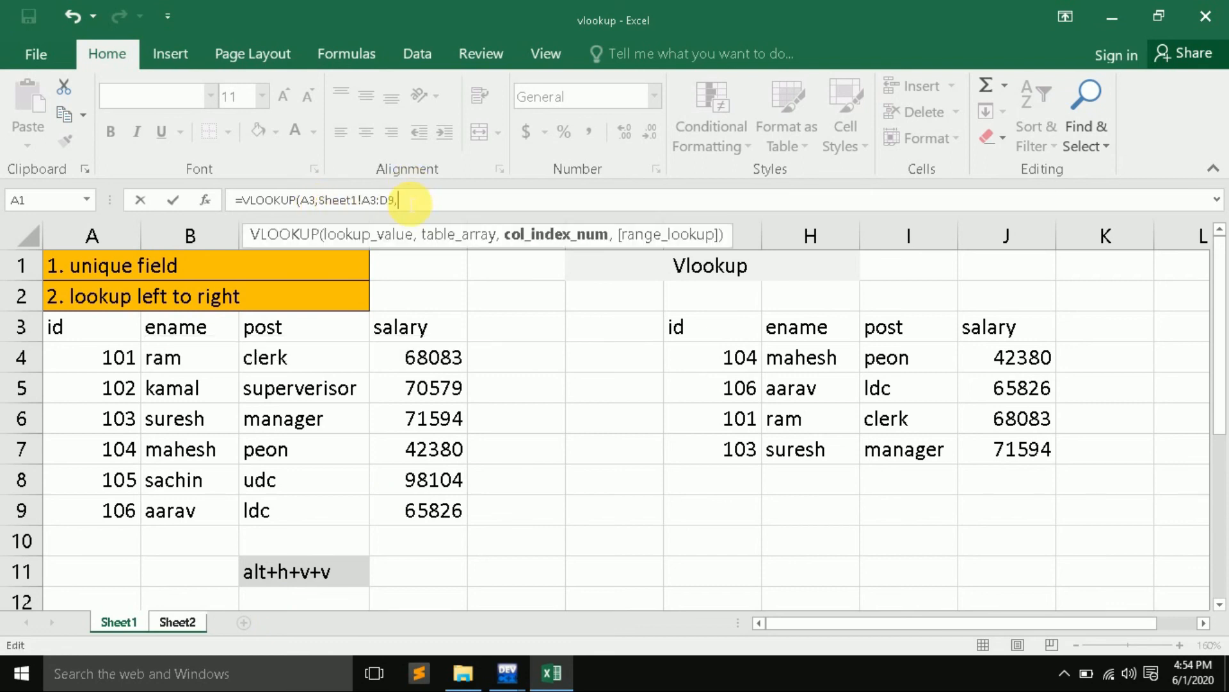
Finish the B3 formula on Sheet2 with column index 2 and range lookup 0, deleting the unwanted Sheet2 reference.
click(176, 621)
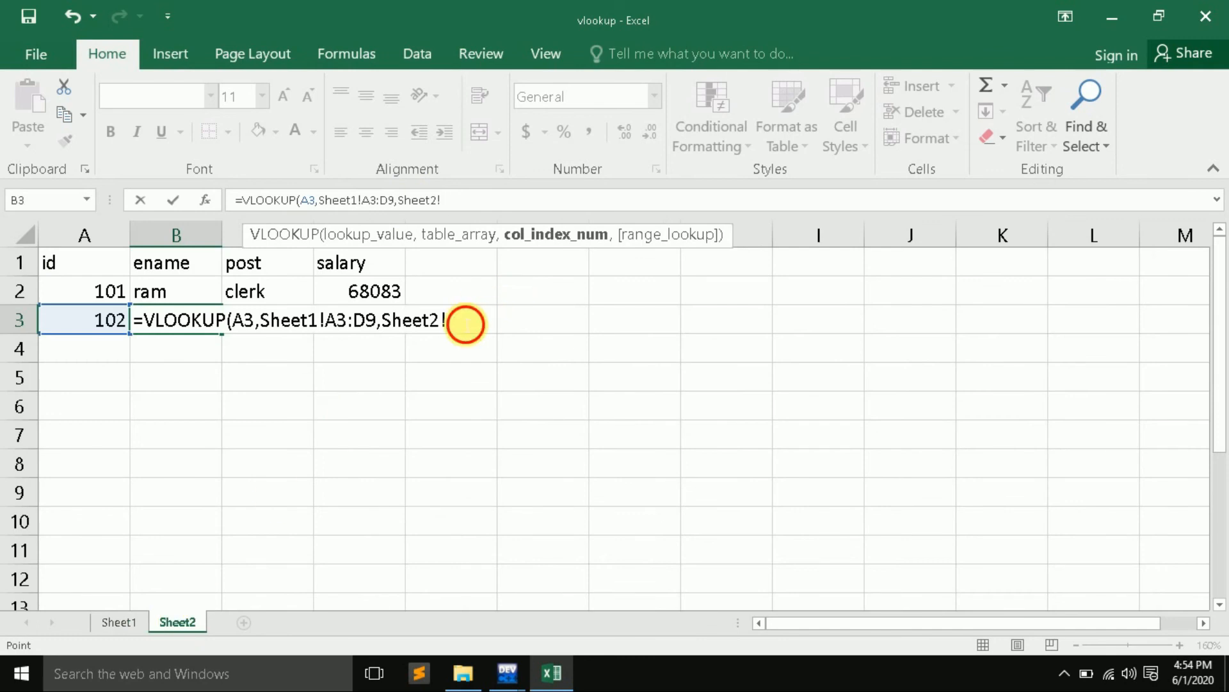
click(463, 322)
key(BackSpace)
key(BackSpace)
key(BackSpace)
key(BackSpace)
key(BackSpace)
key(BackSpace)
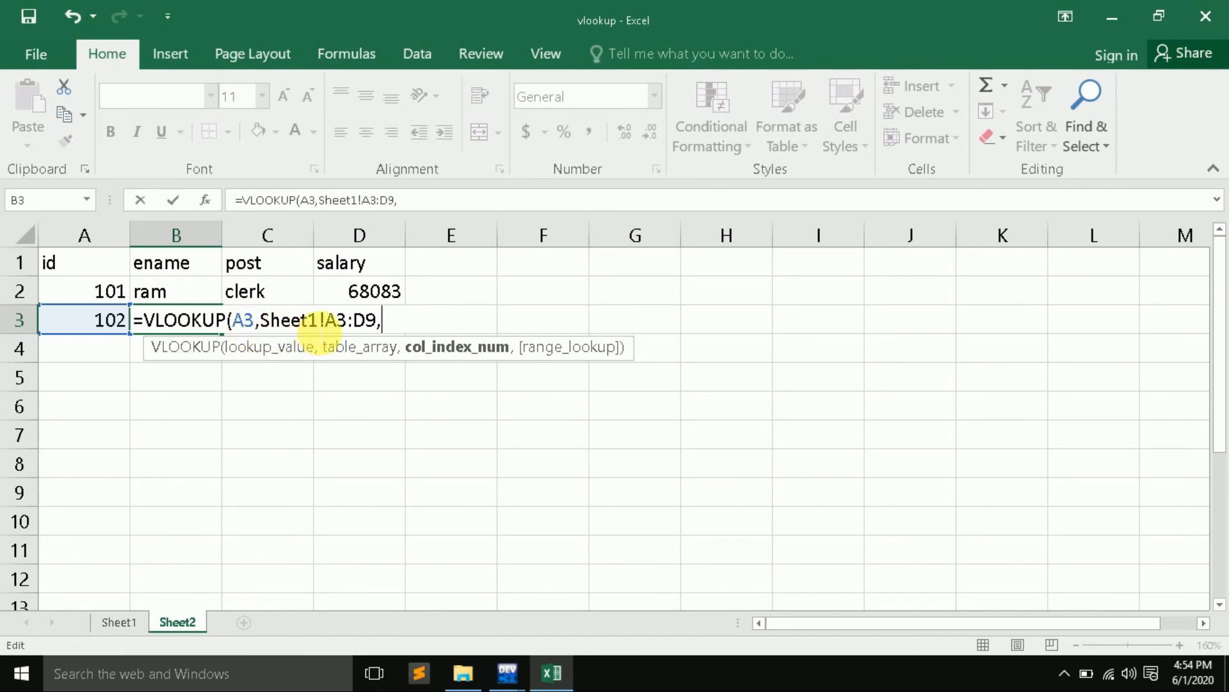
text(2,0)
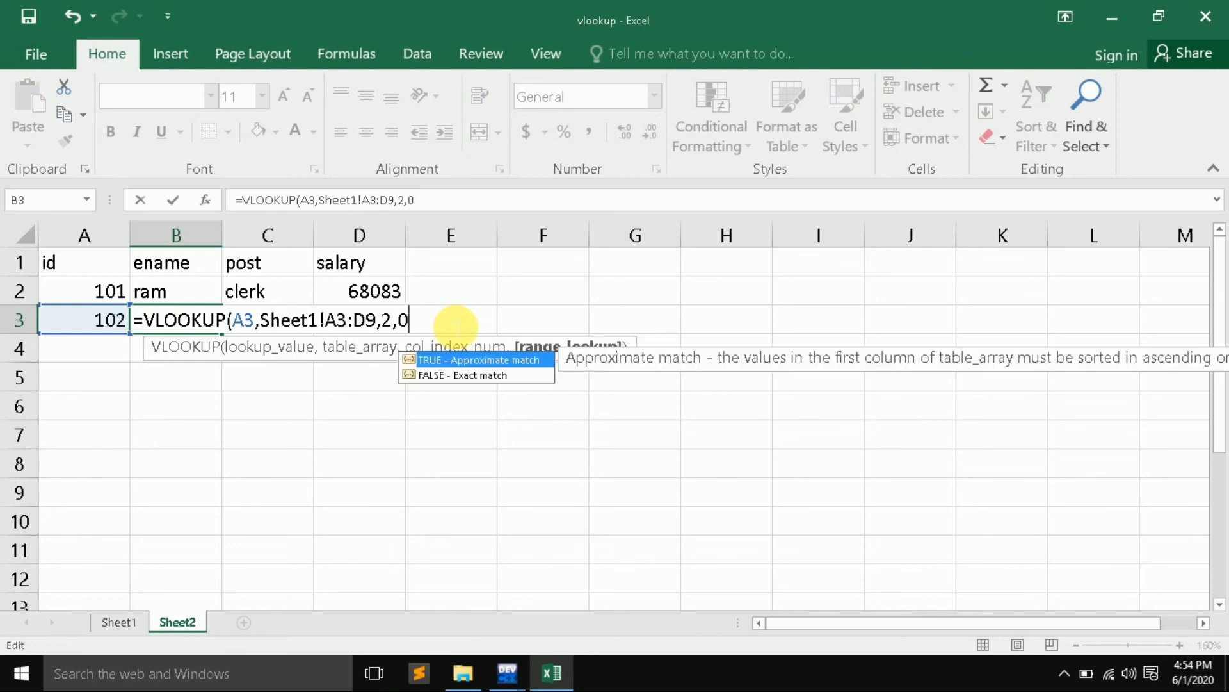
text())
key(Return)
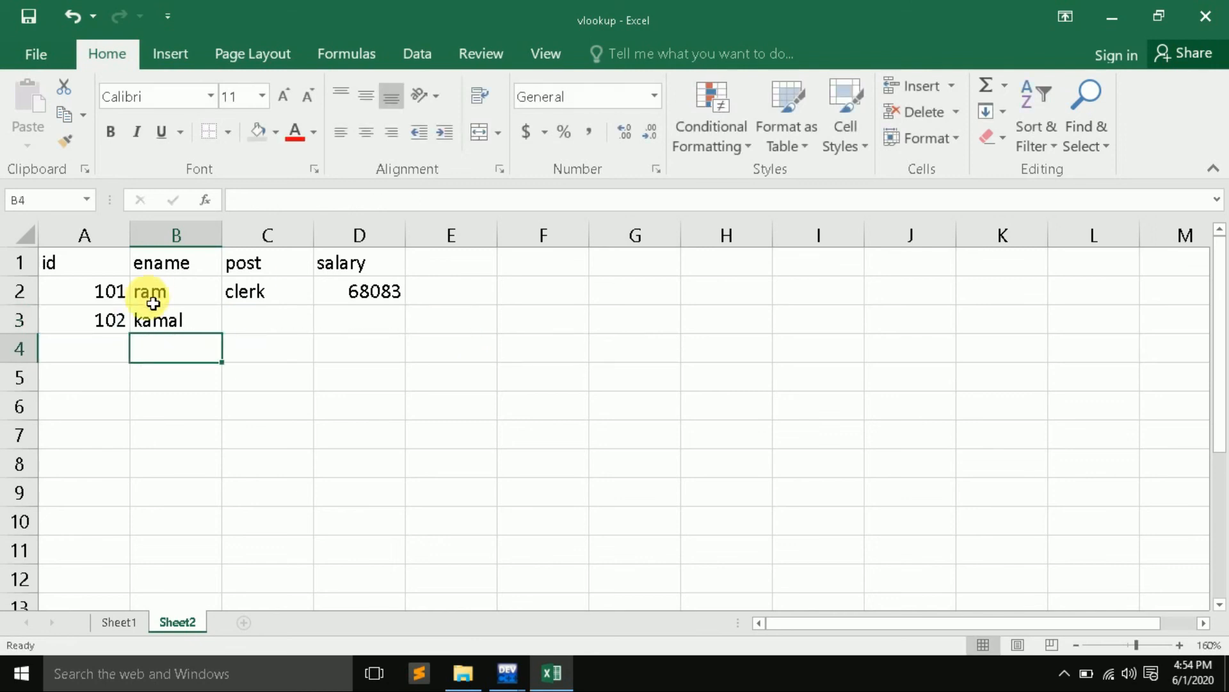
Fill the B3 VLOOKUP formula across to the post and salary cells C3:D3.
click(176, 318)
drag(220, 332, 416, 325)
click(254, 468)
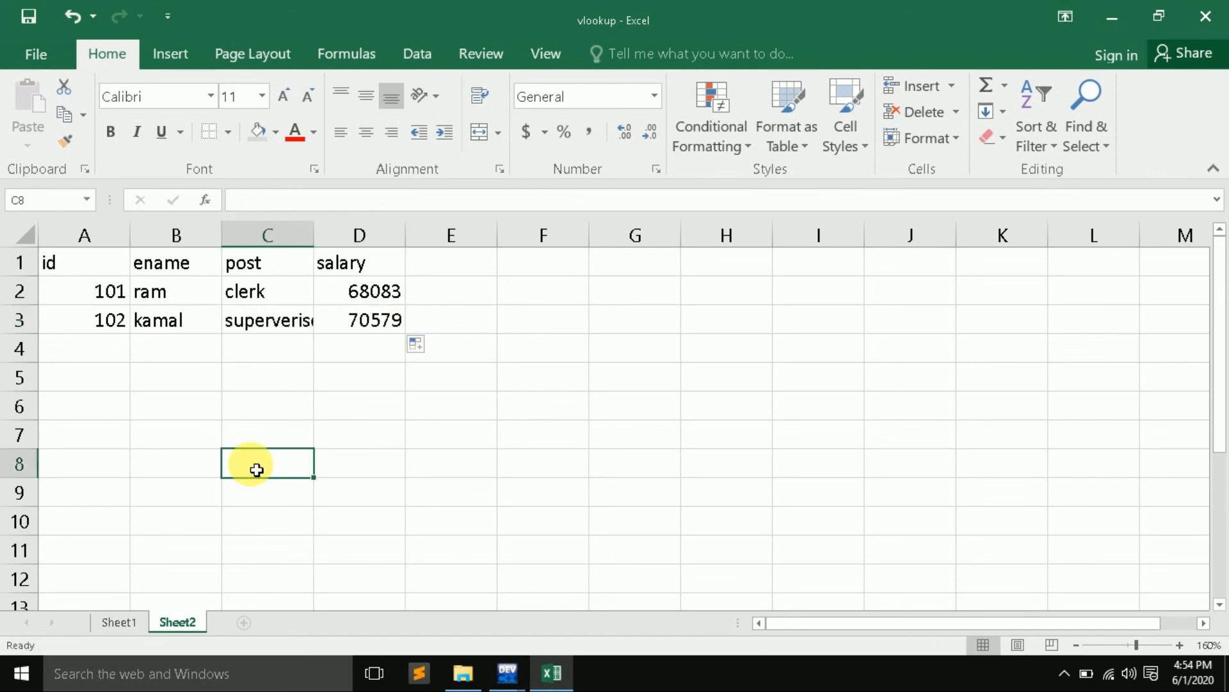
Autofit the width of column C on Sheet2 and return to Sheet1.
double_click(313, 235)
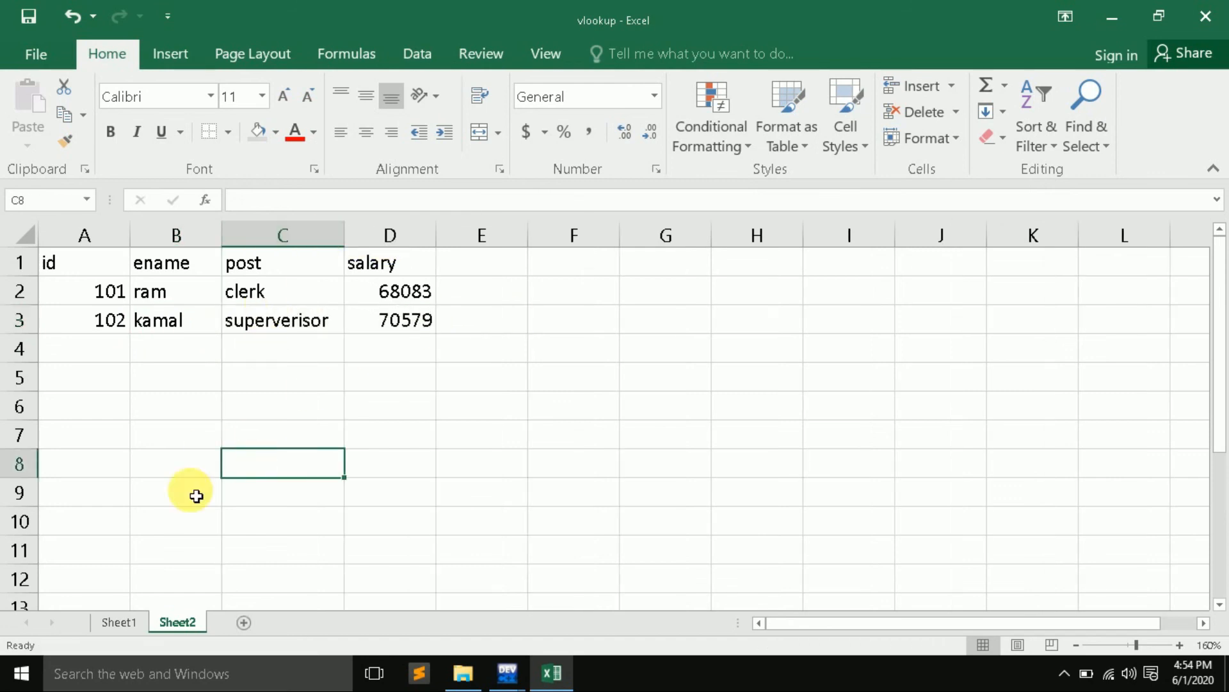
click(114, 630)
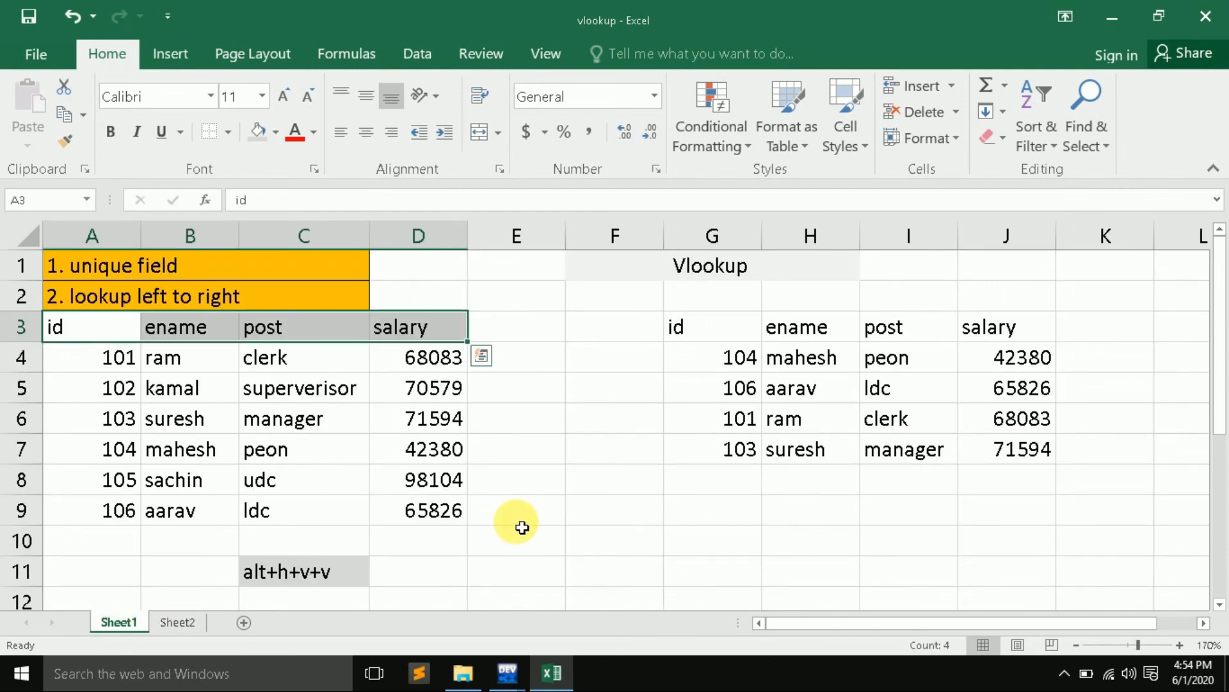